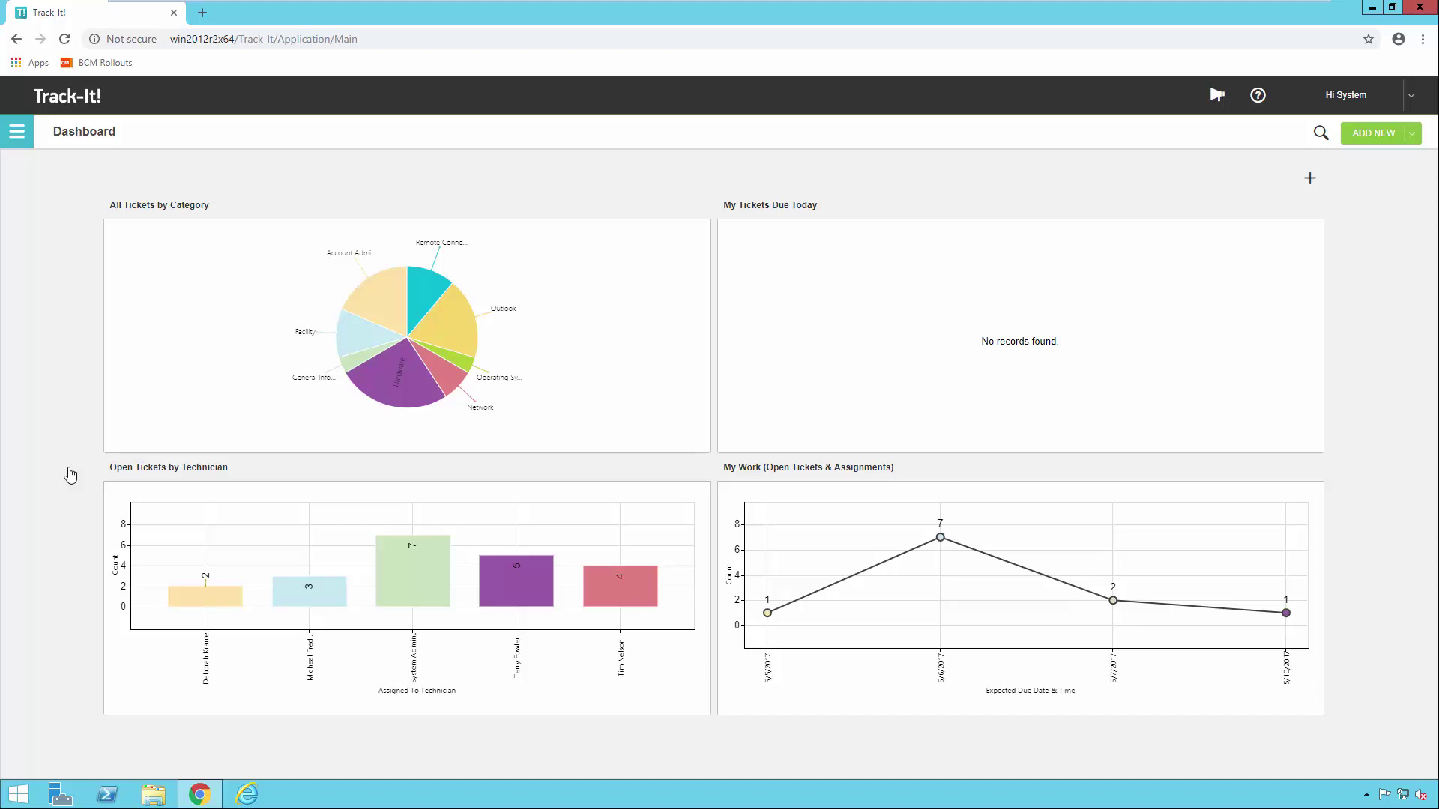
Start a new Purchase Order from the ADD NEW menu
click(1412, 133)
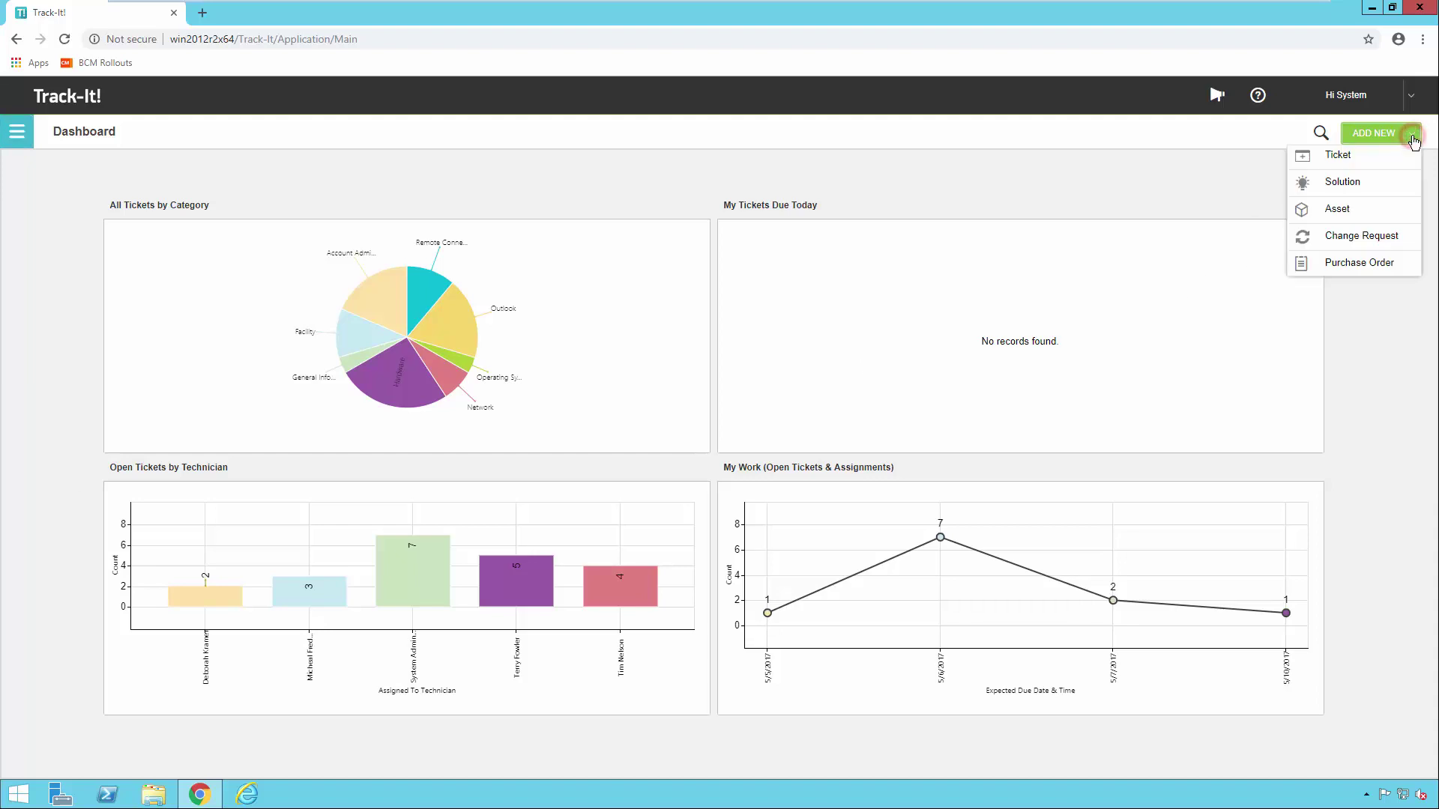
click(1361, 263)
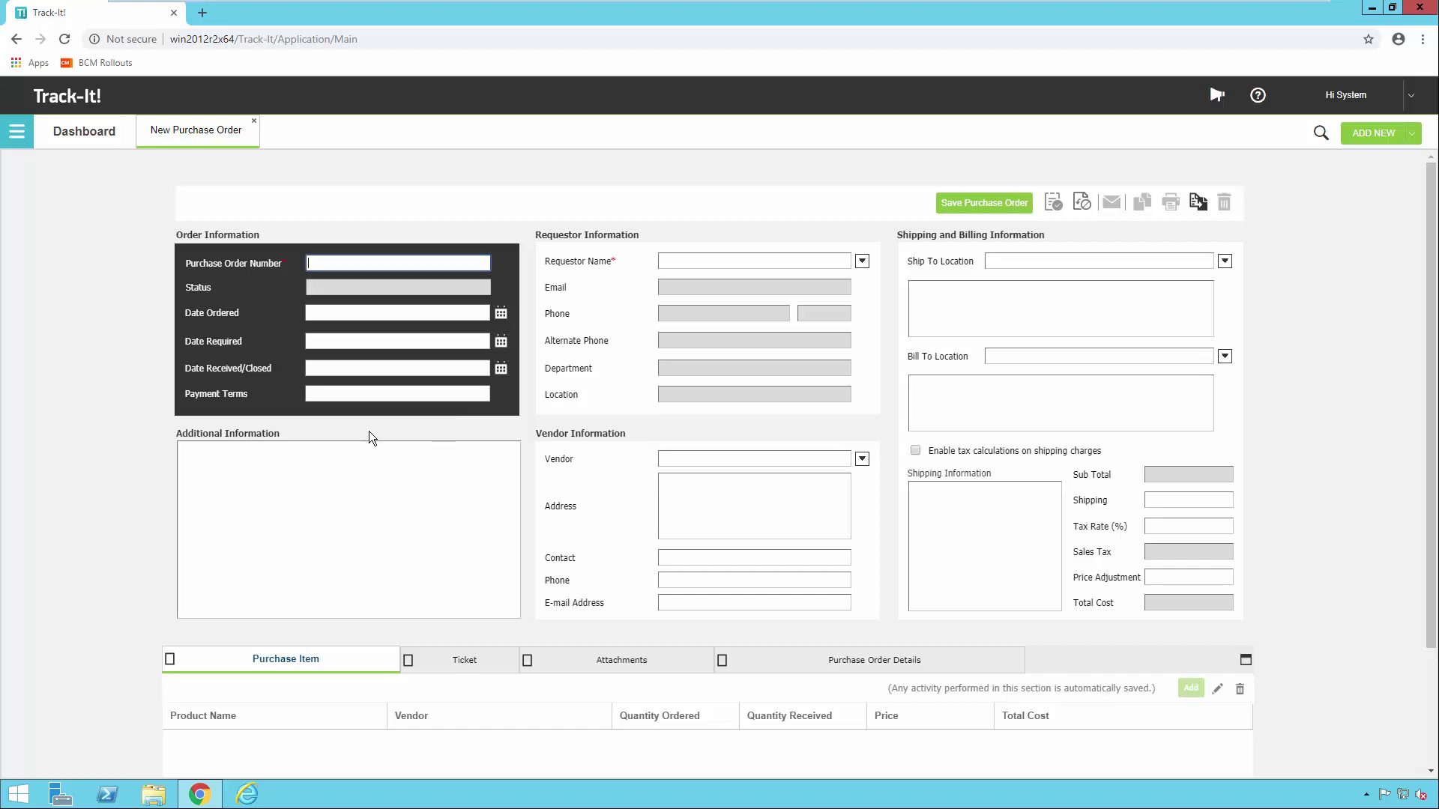
Go to Configuration > Form Definitions > Form Customization > Primary Application Forms and select Purchase Order
click(411, 405)
click(16, 132)
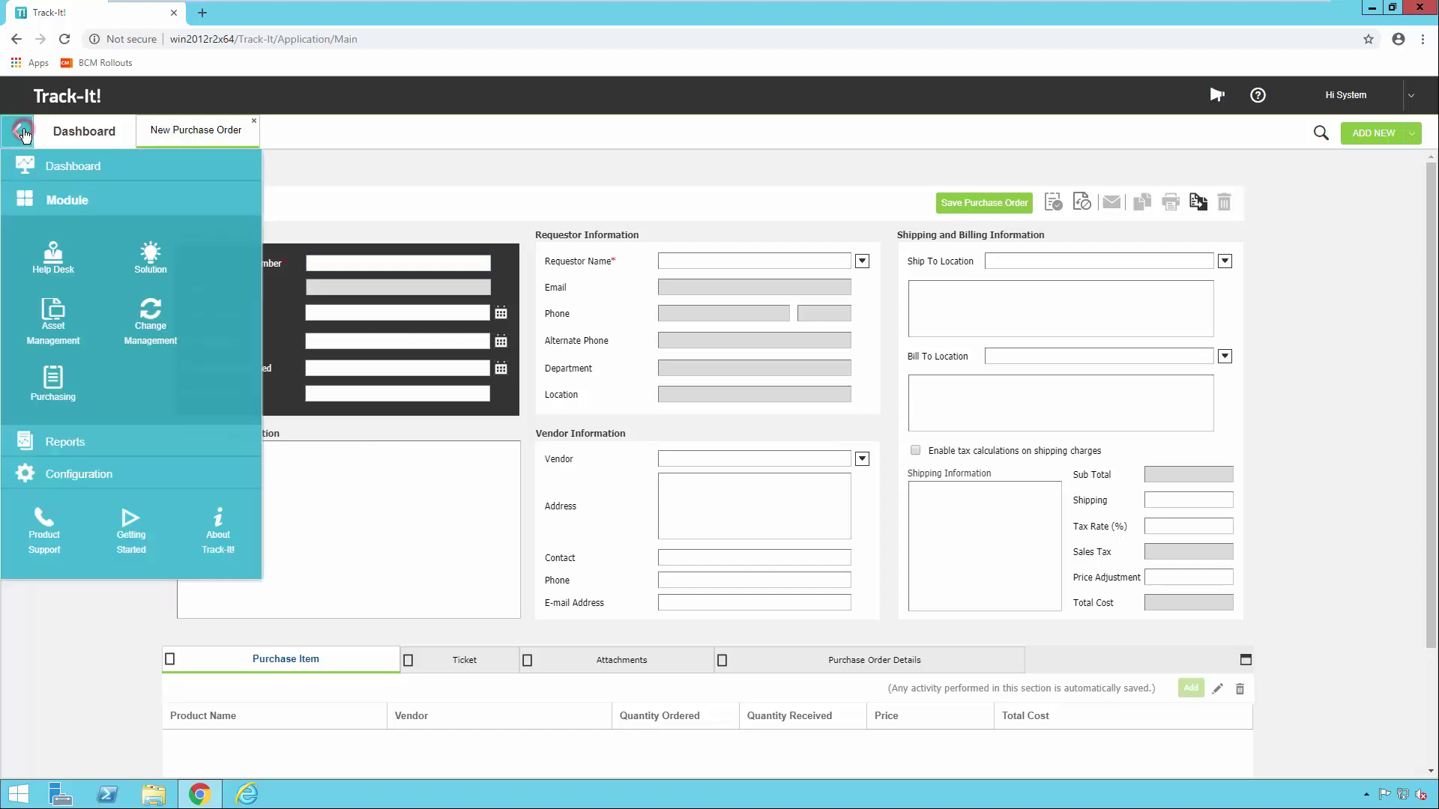
click(85, 478)
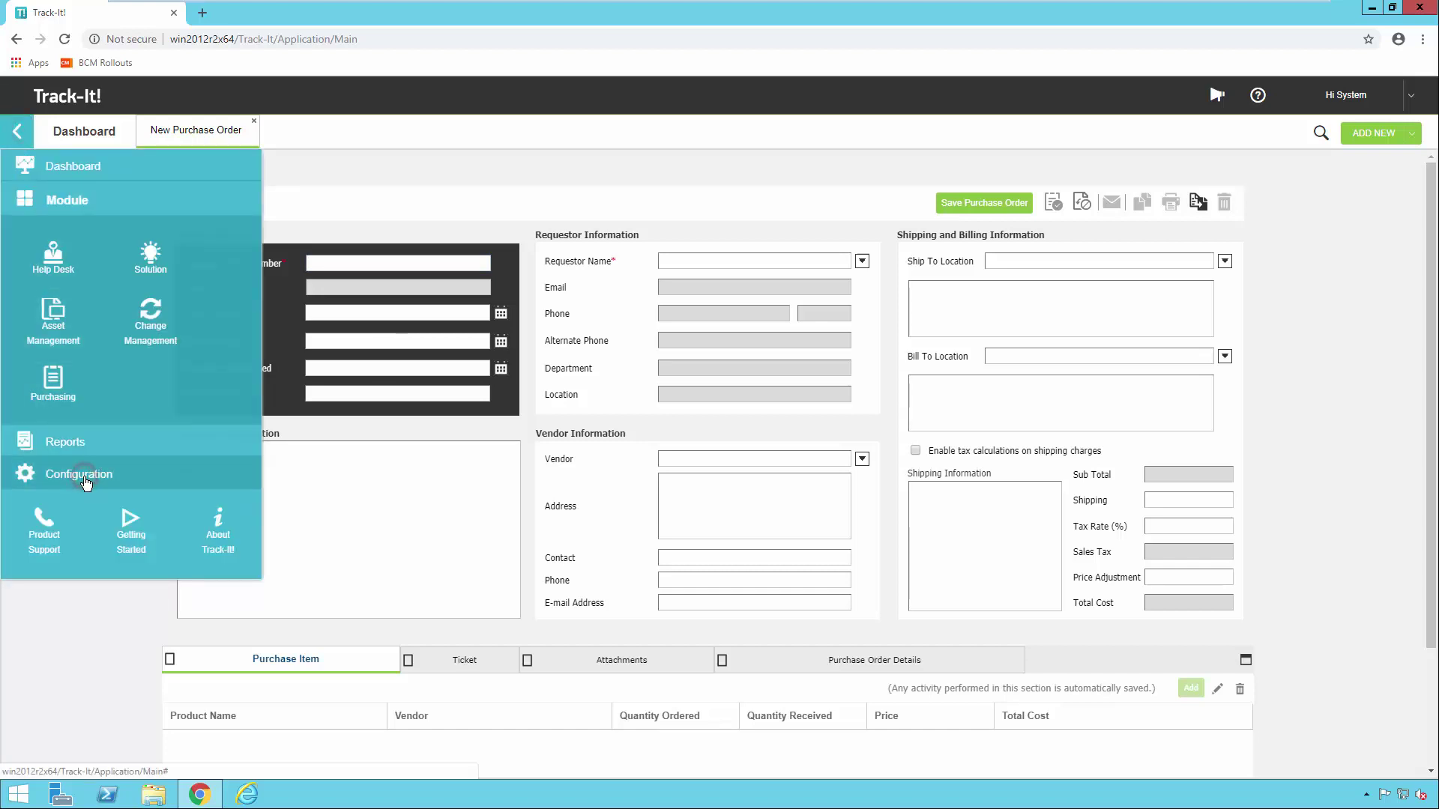
click(253, 452)
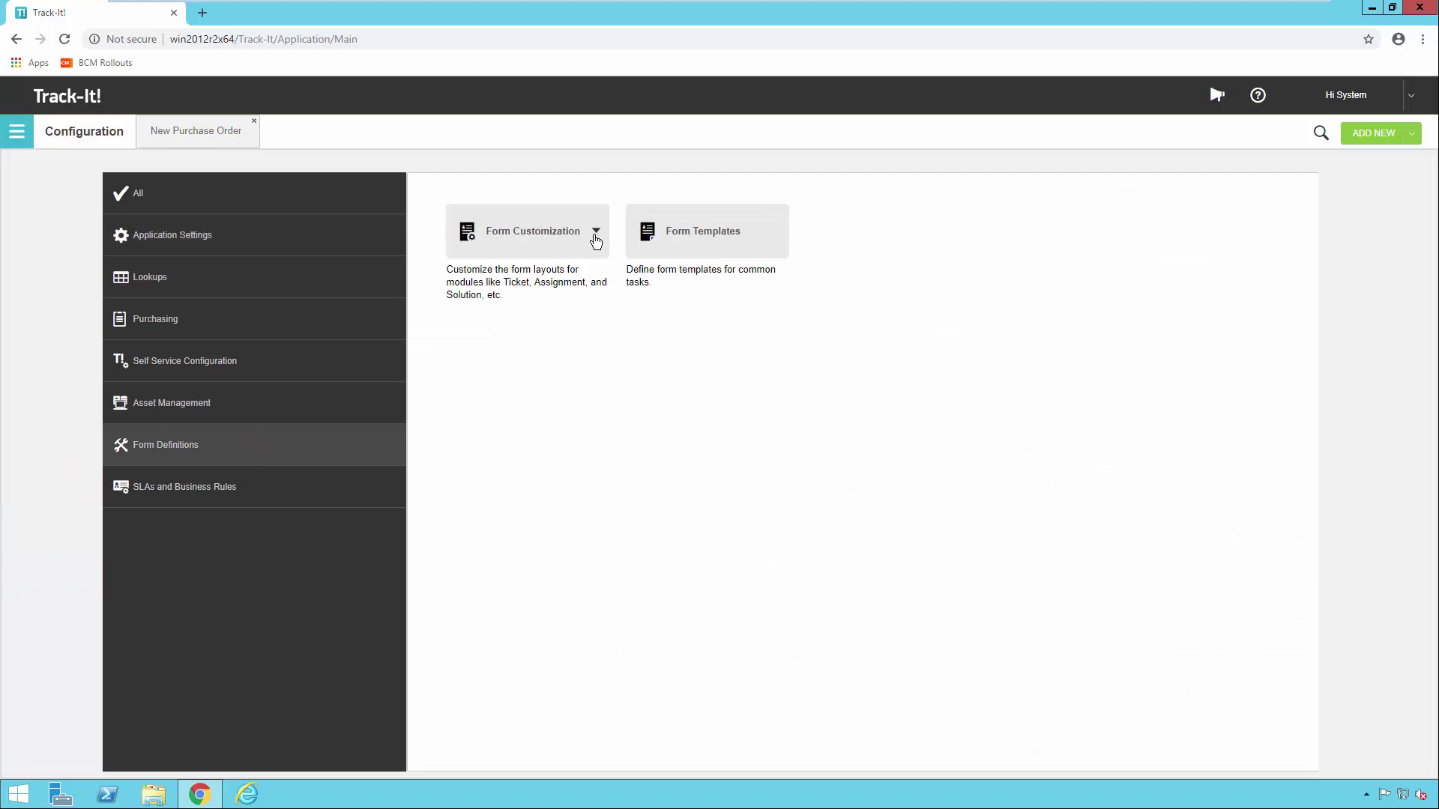
click(596, 233)
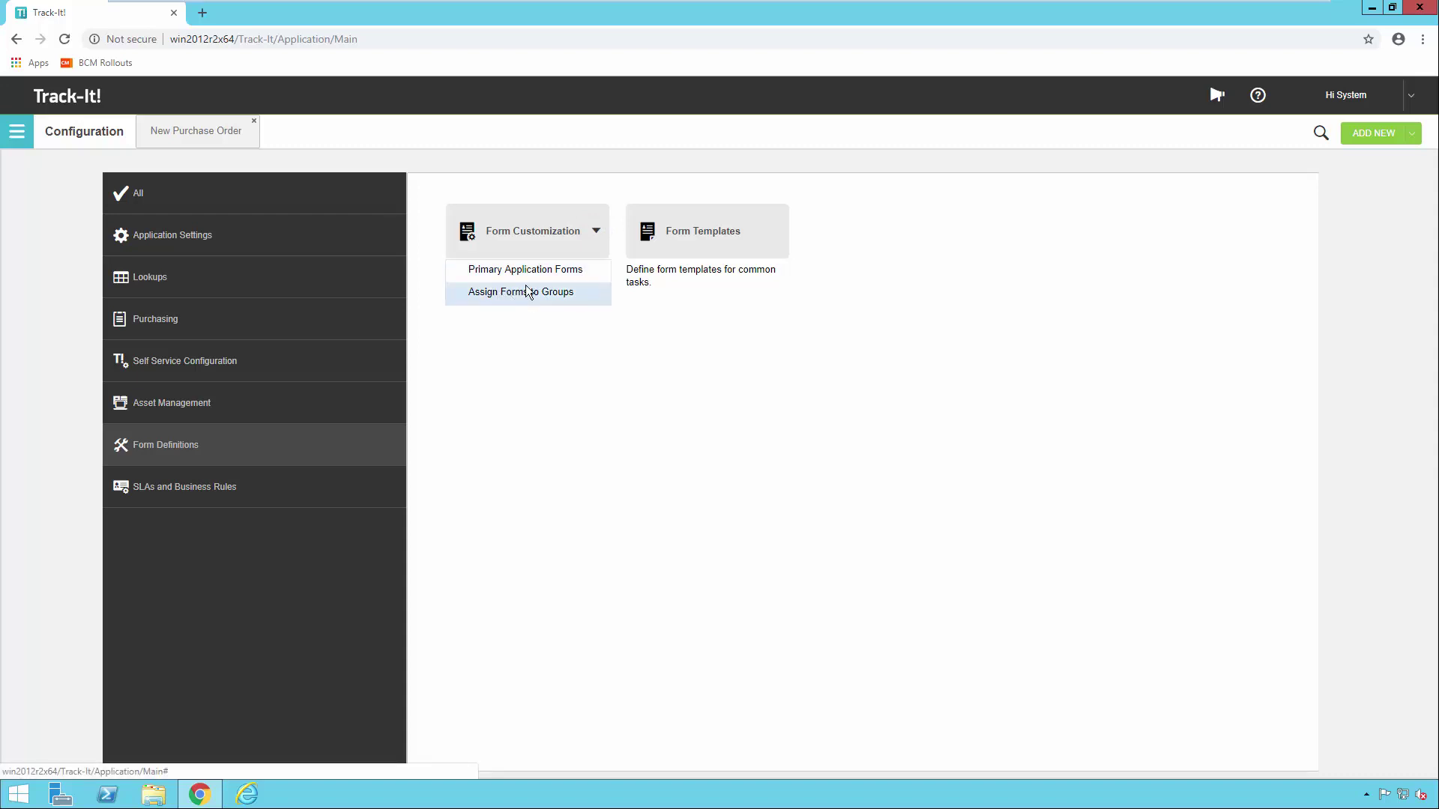
click(557, 271)
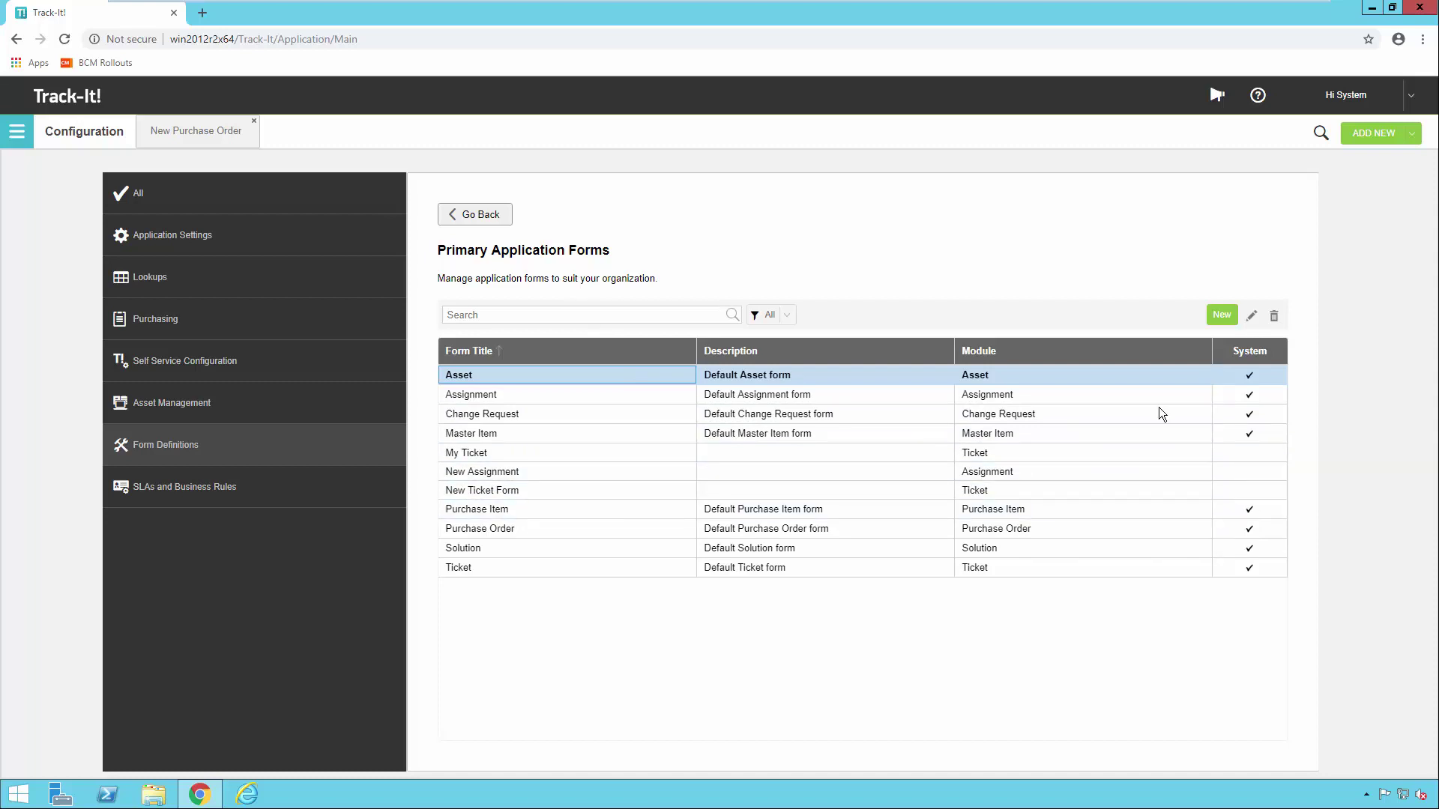
click(932, 526)
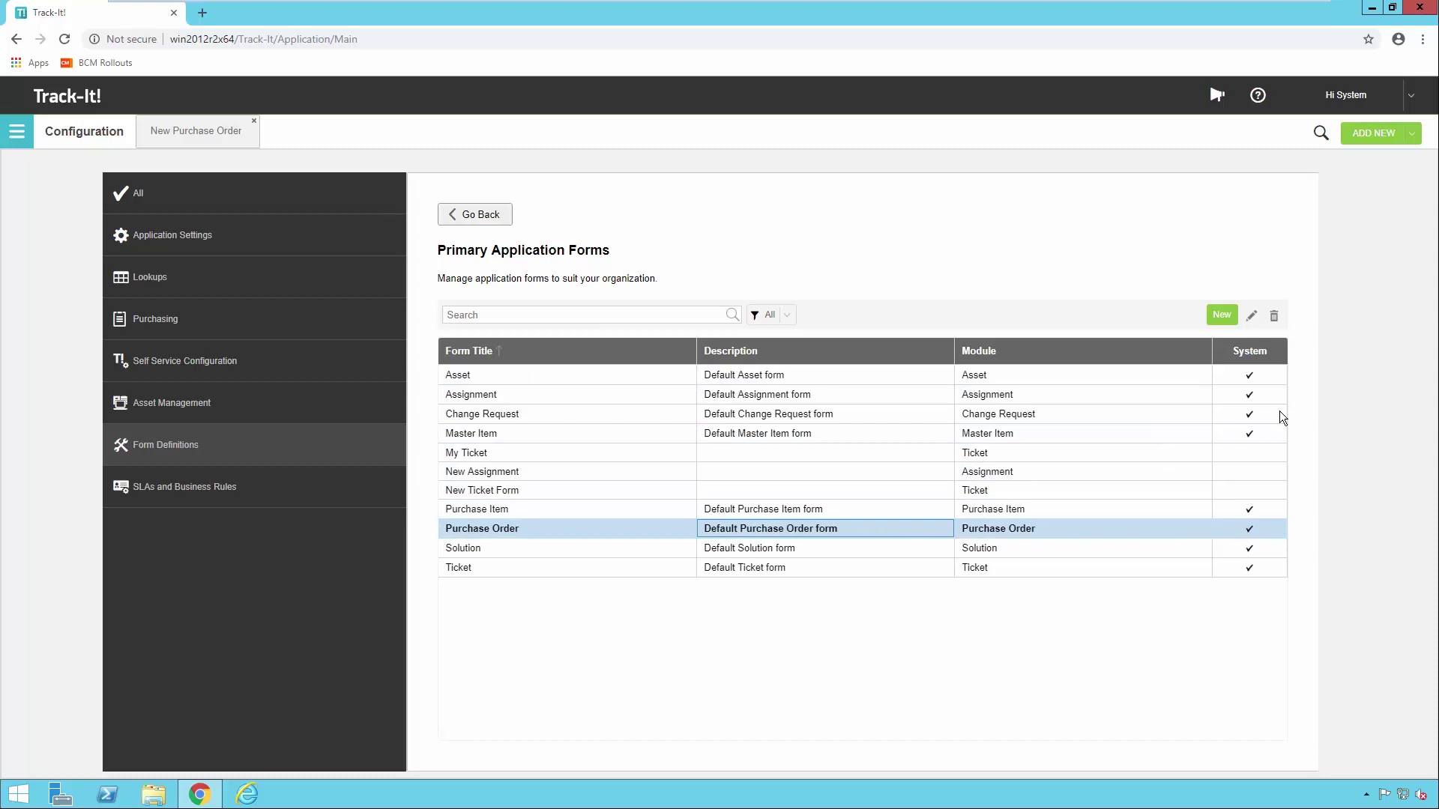
Create form 'PO' copied from Purchase Order, described 'This is my custom purchase order', and save
click(1220, 318)
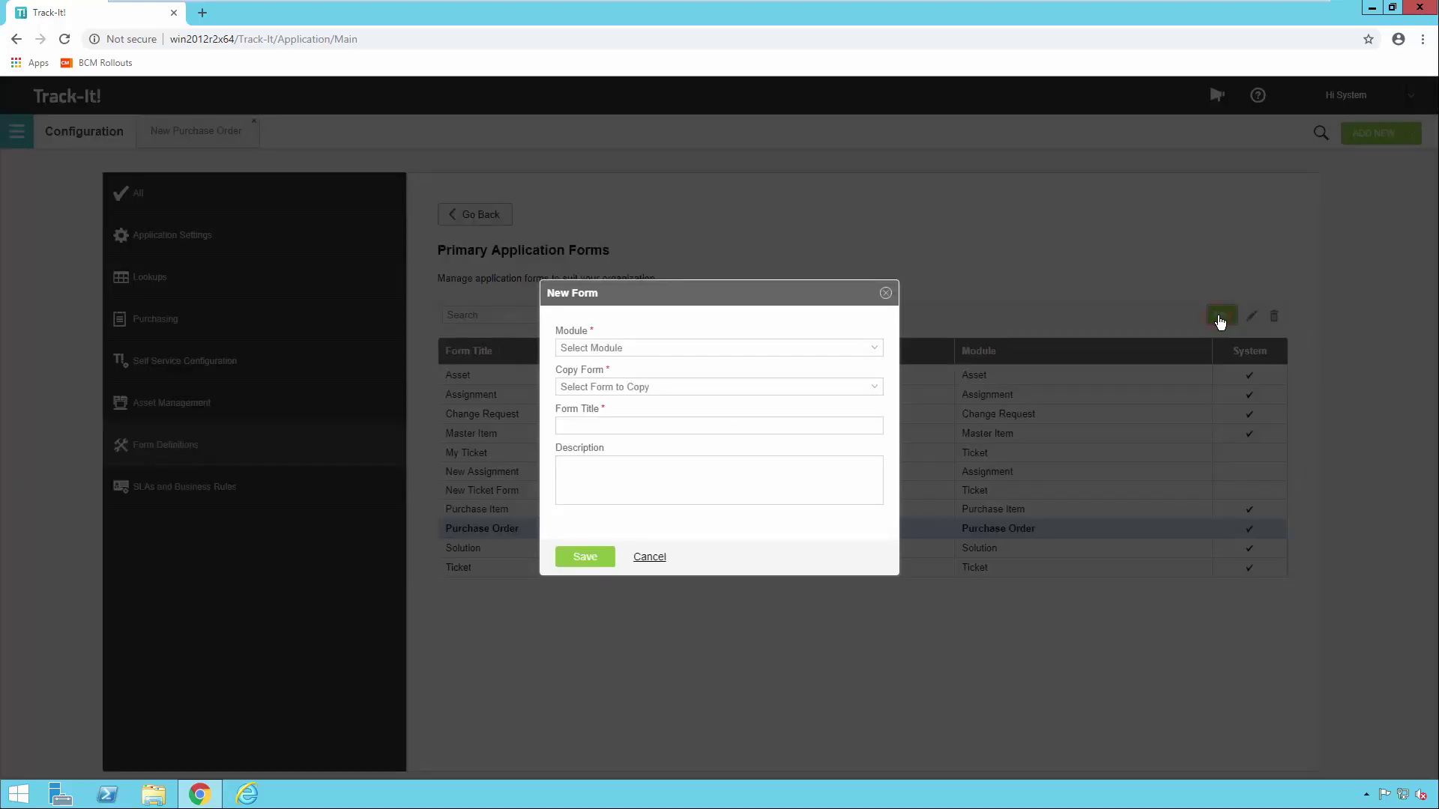
click(871, 347)
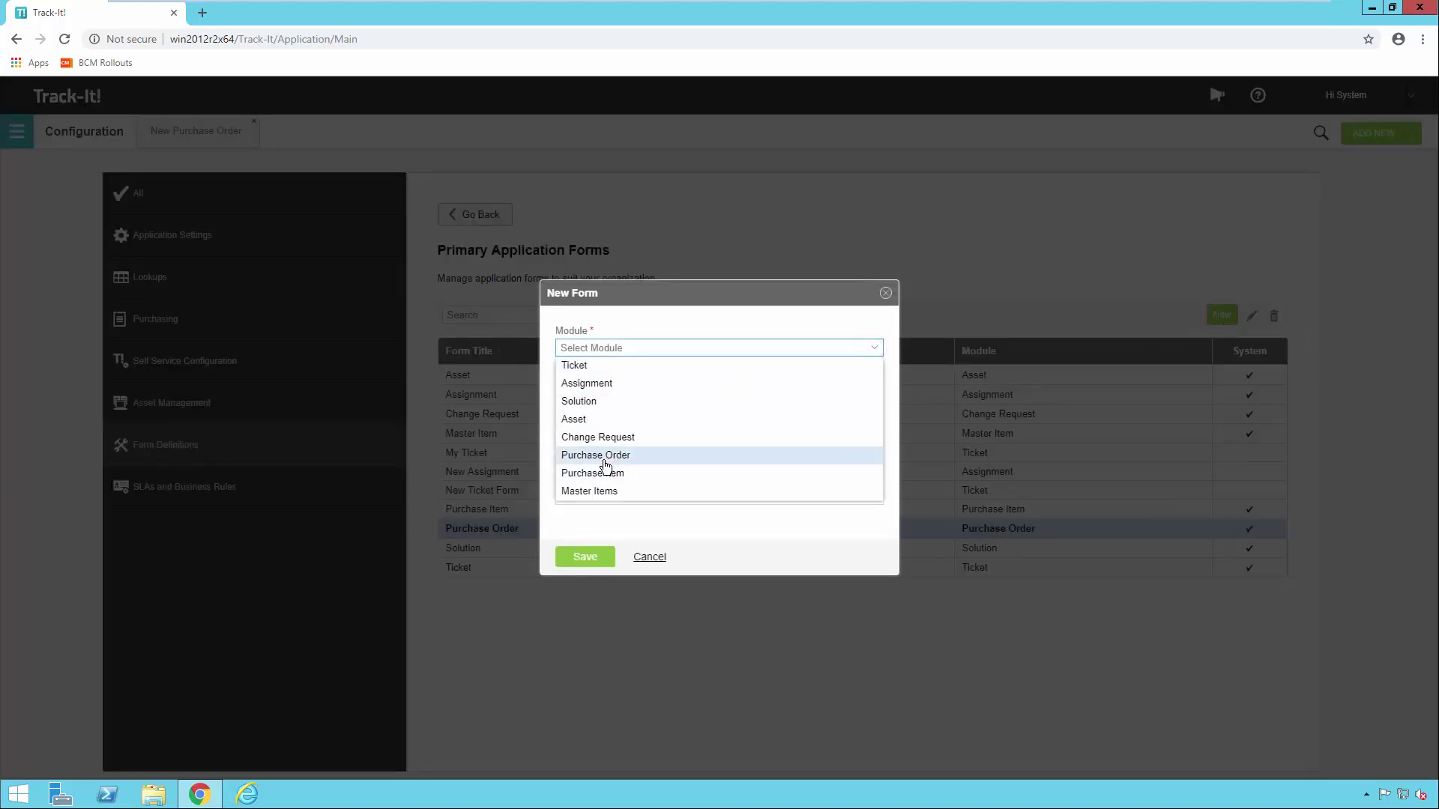
click(603, 455)
click(874, 388)
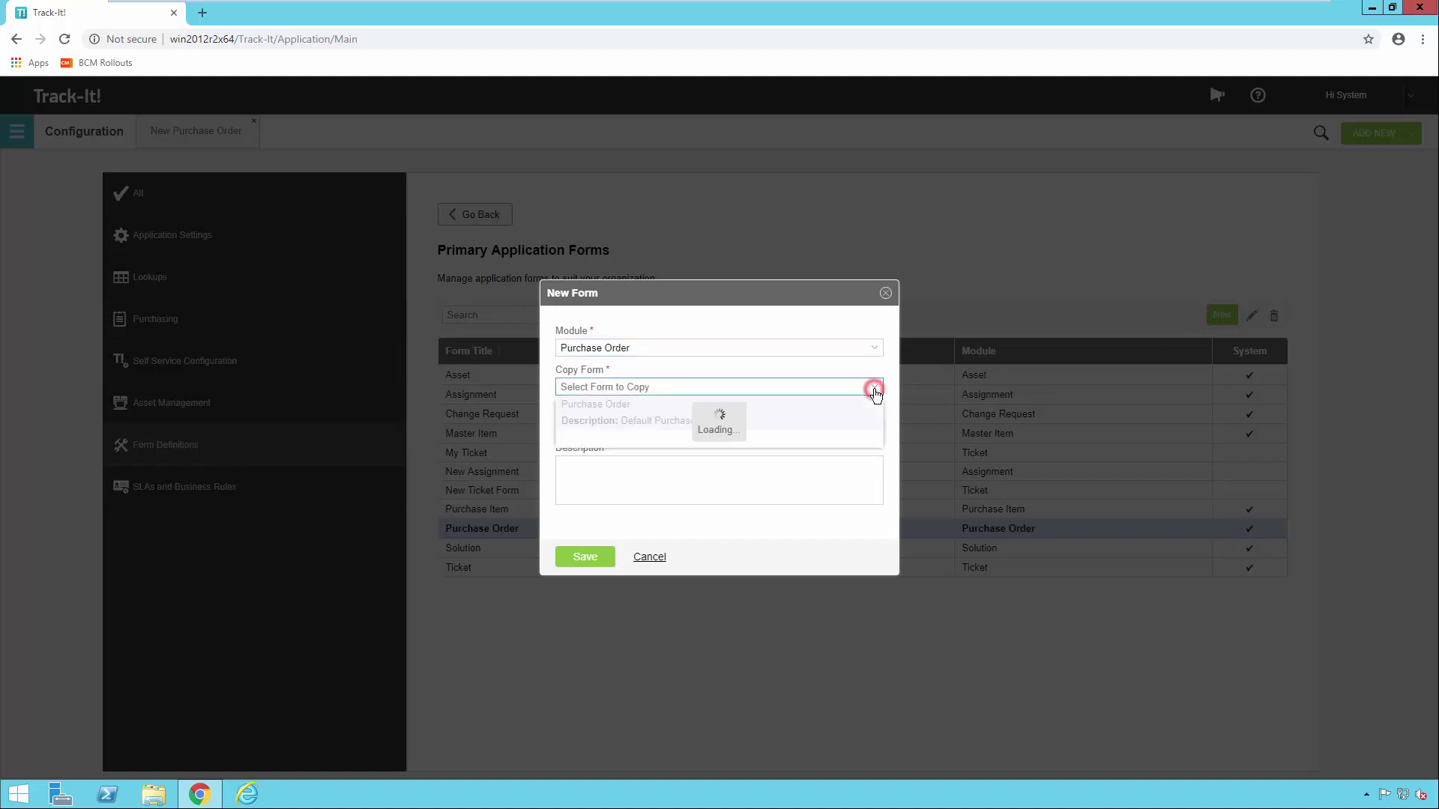
click(579, 415)
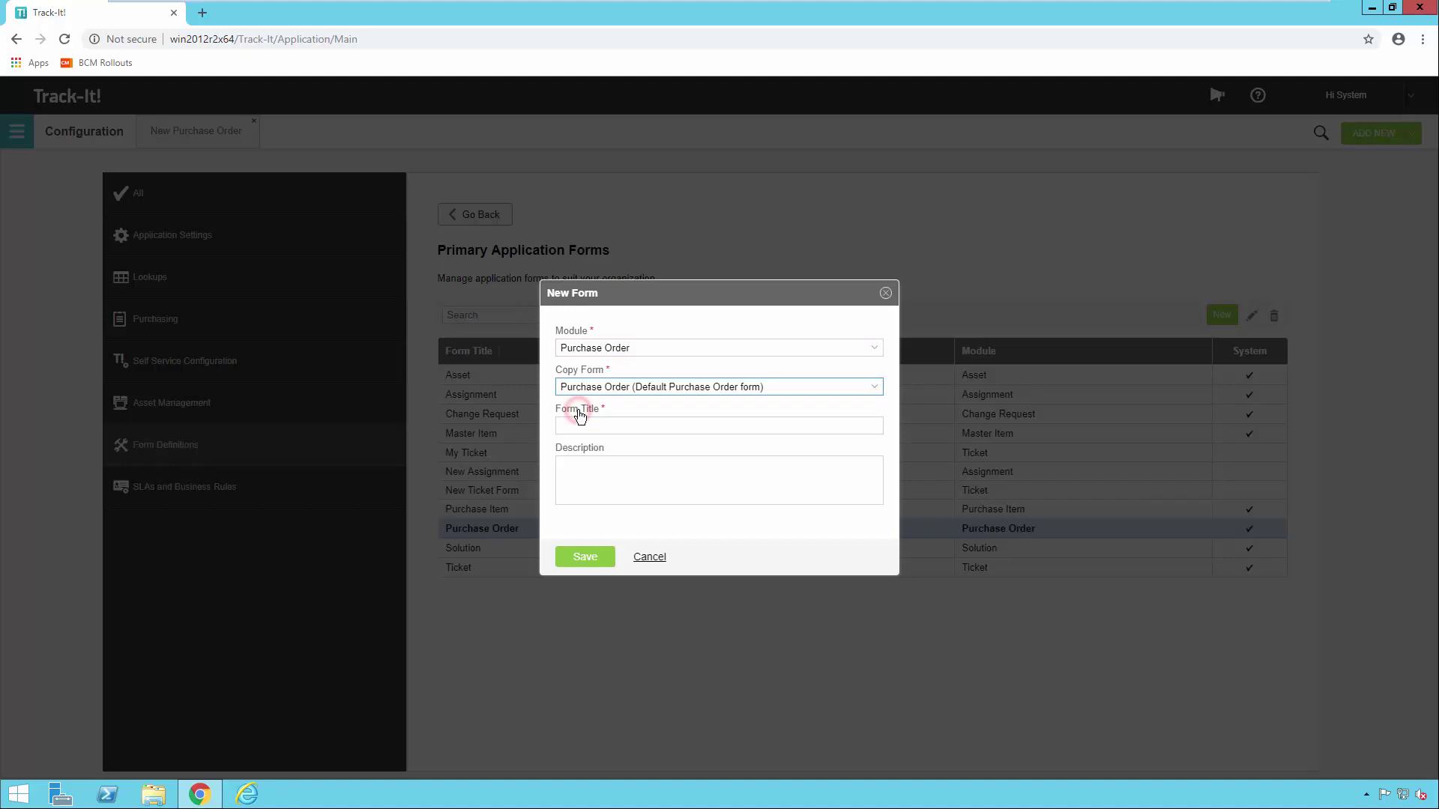
click(594, 424)
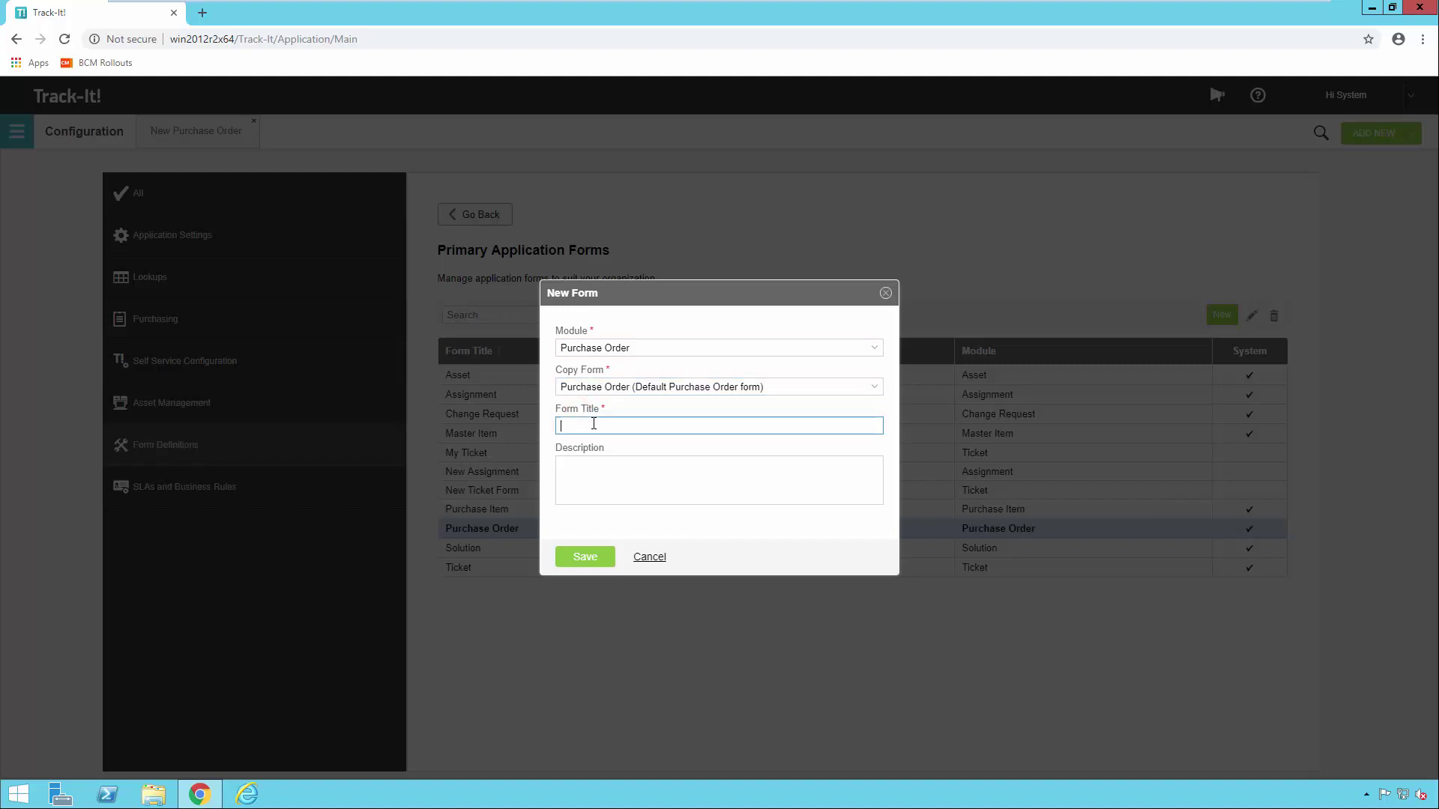
text(PO)
click(596, 466)
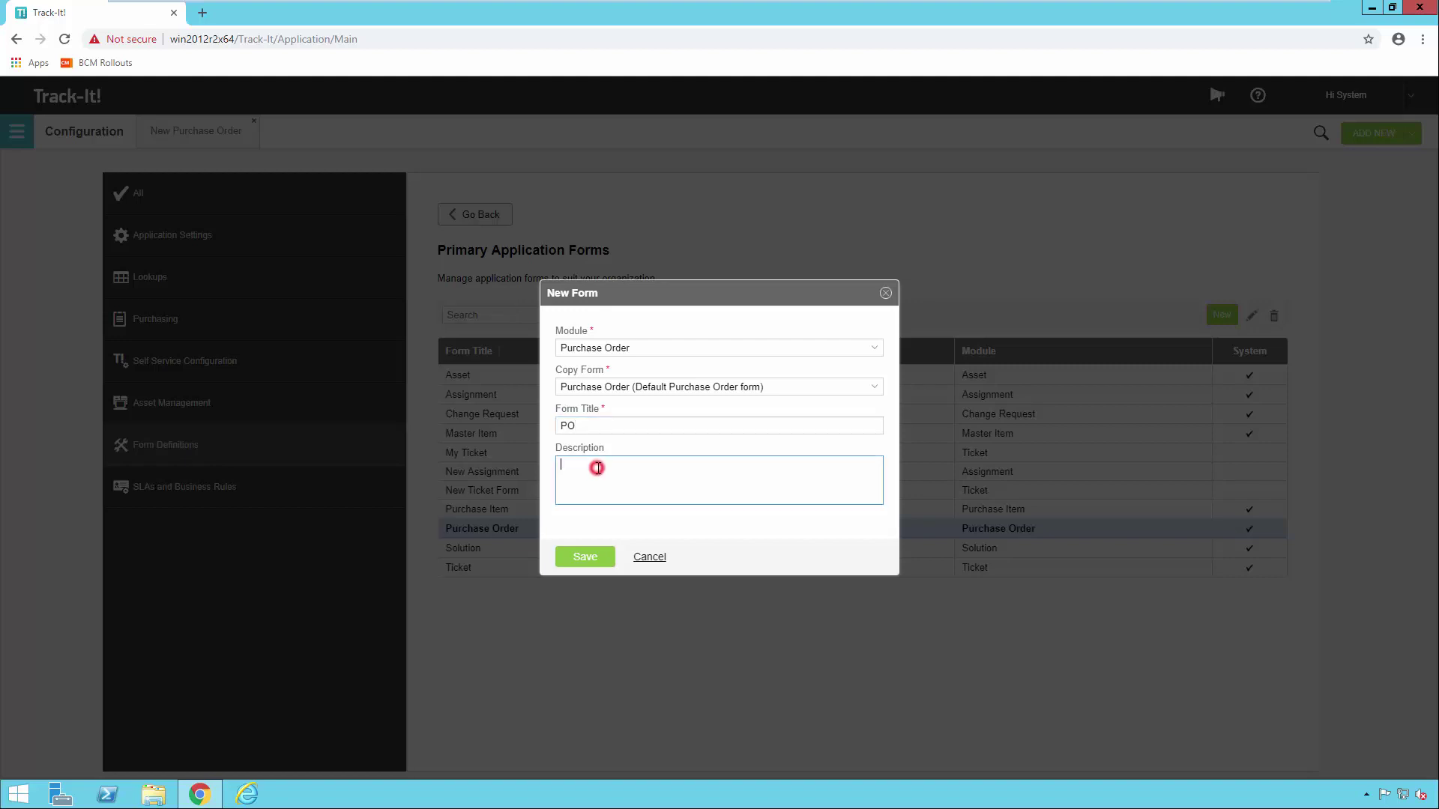
text(This is my custom purchase order)
click(585, 560)
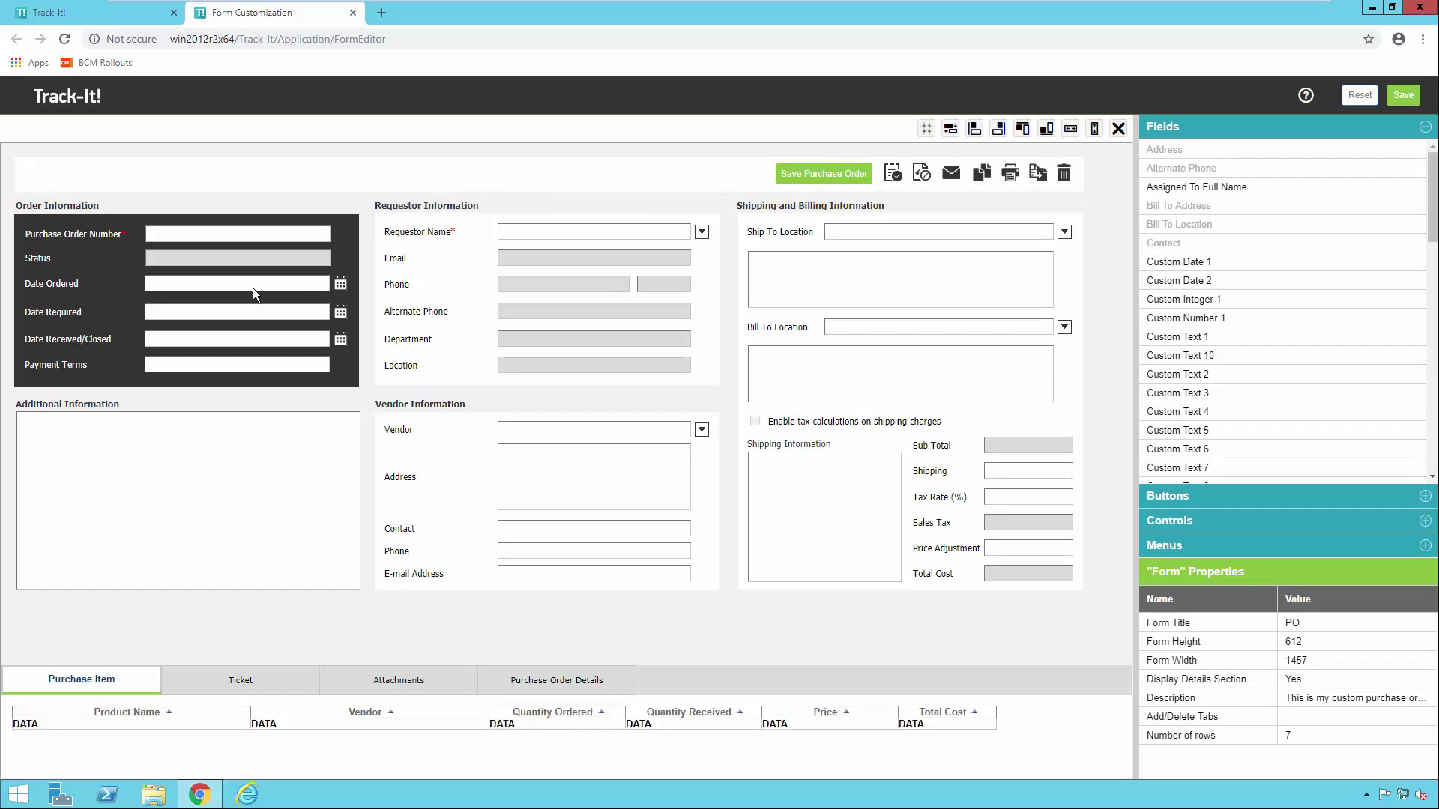
click(119, 469)
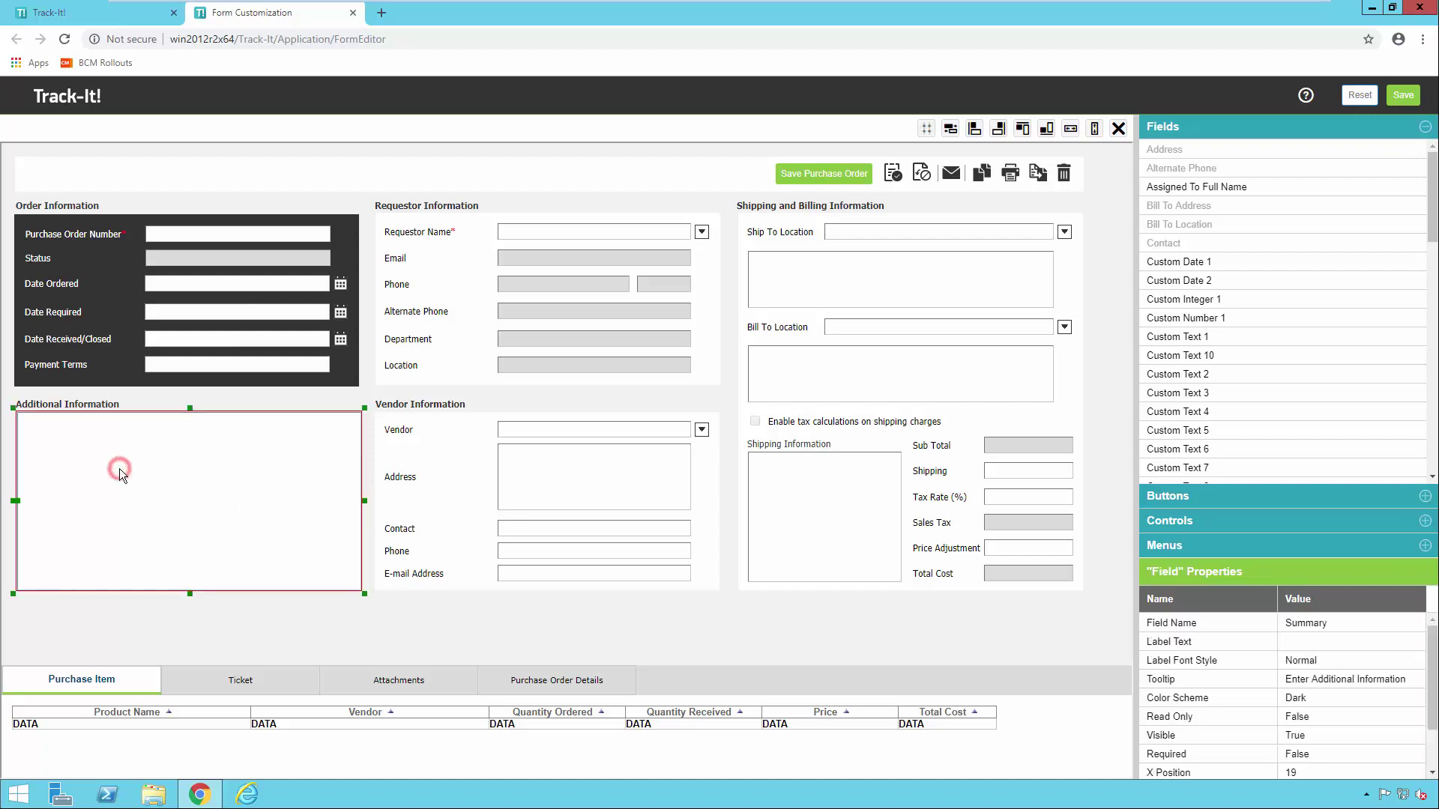
click(154, 369)
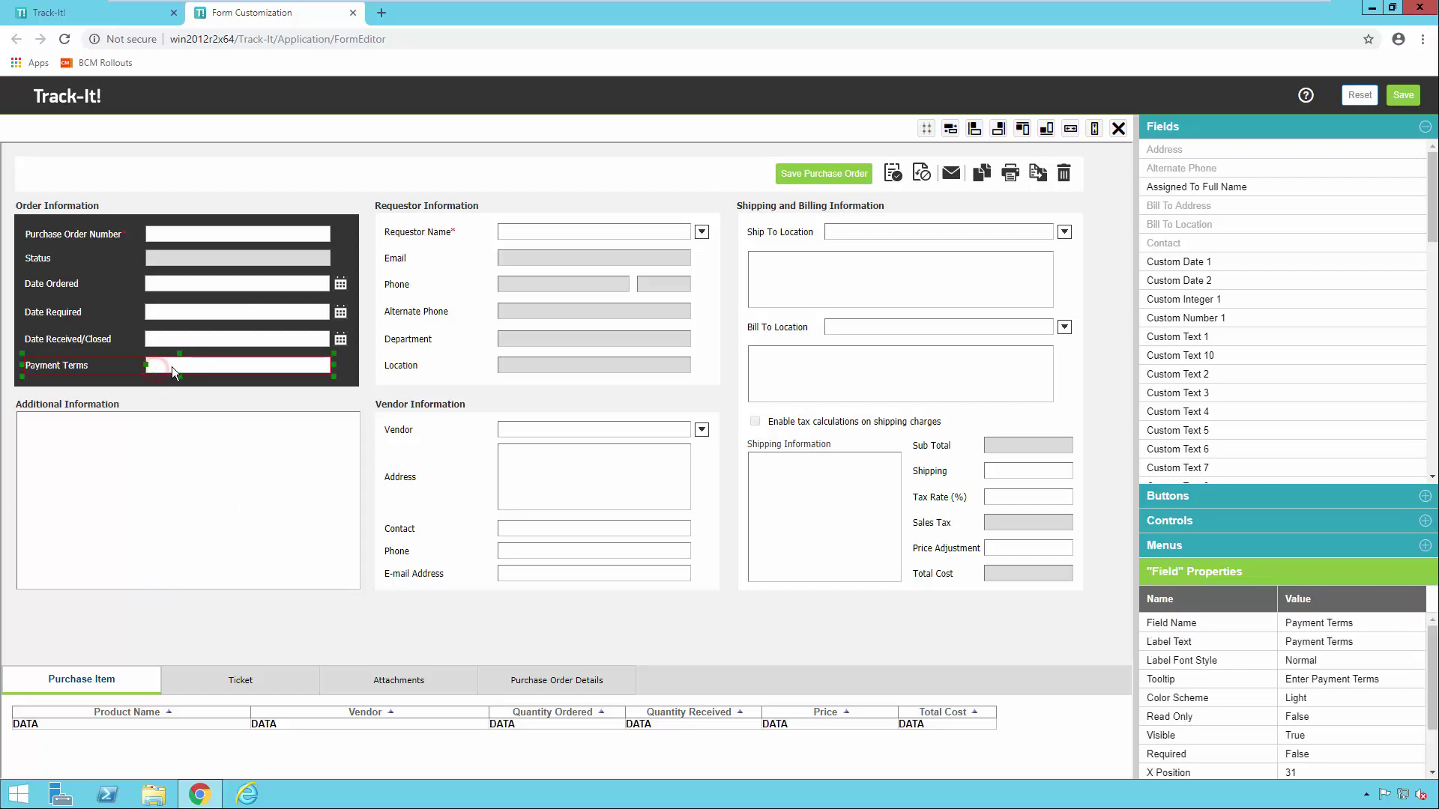
click(504, 365)
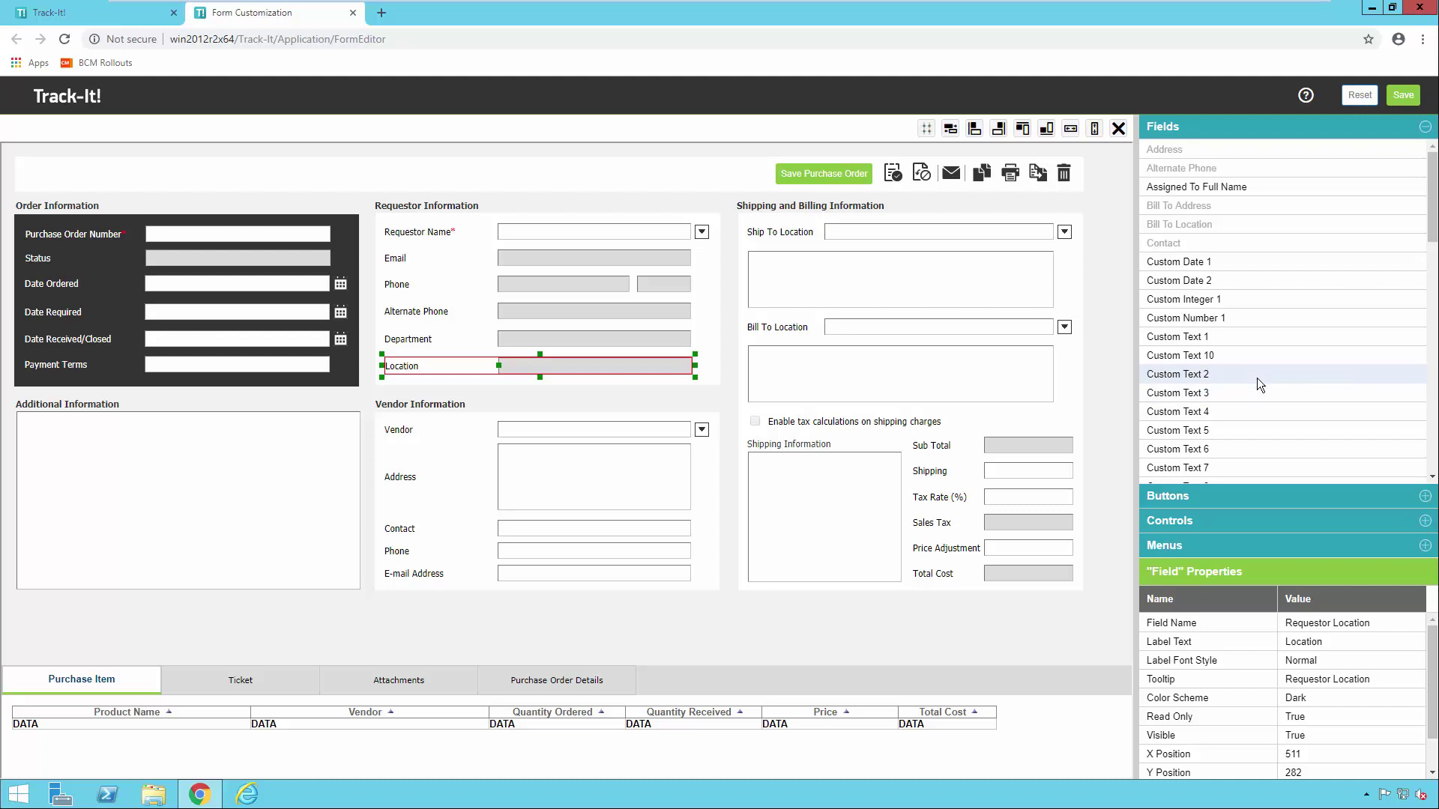
Drop Custom Text 1 above Additional Information and shift that text box and heading down
click(1182, 337)
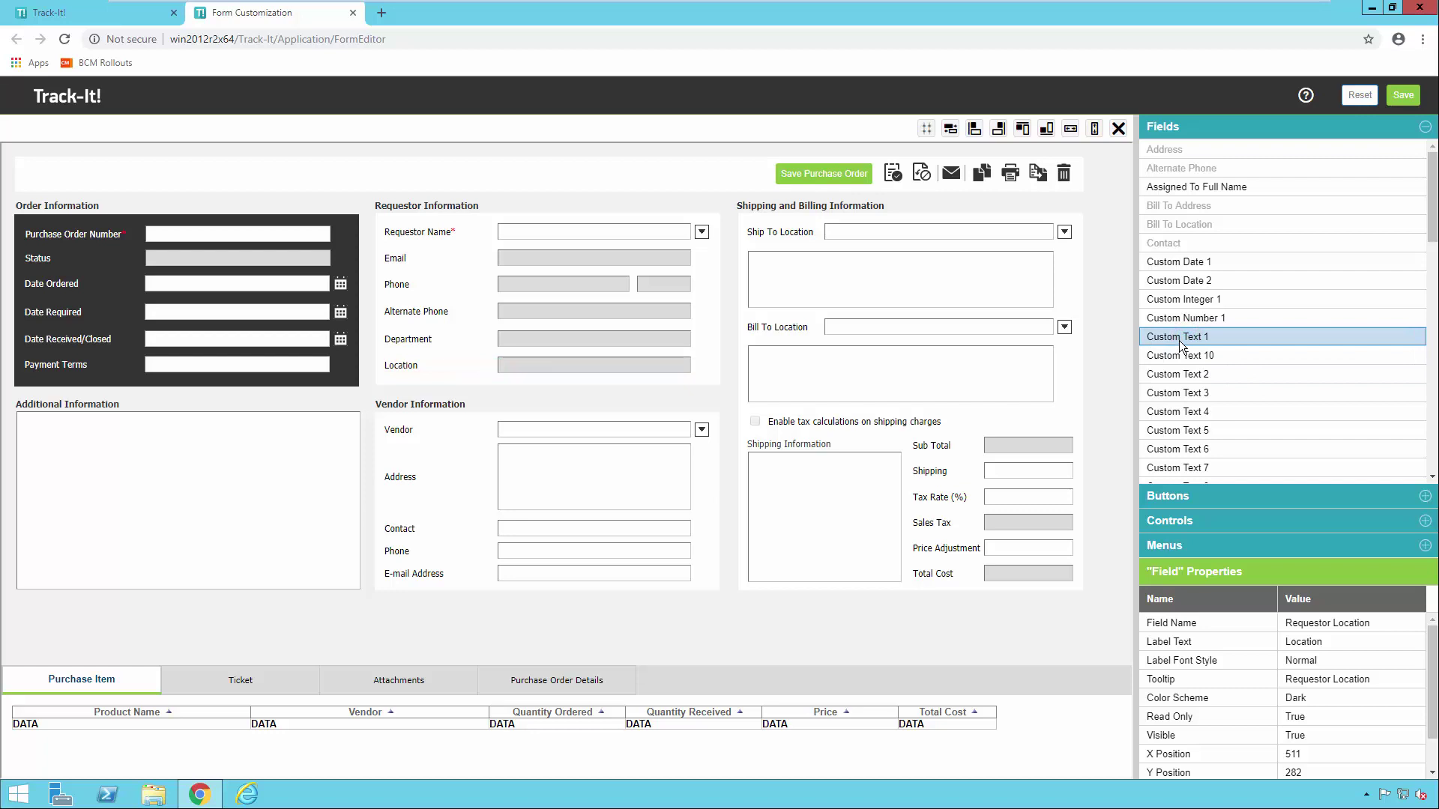
drag(1179, 340, 204, 394)
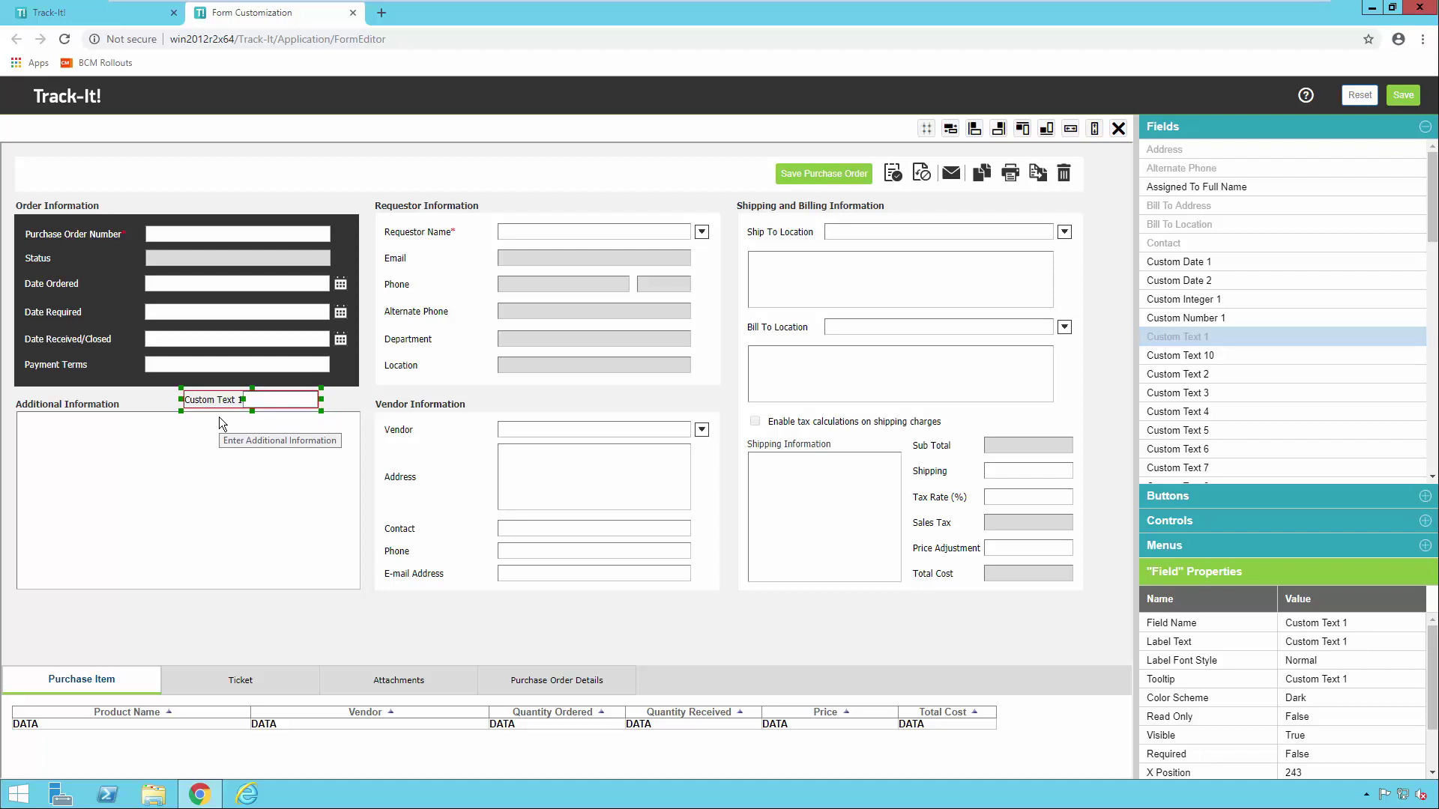
click(90, 453)
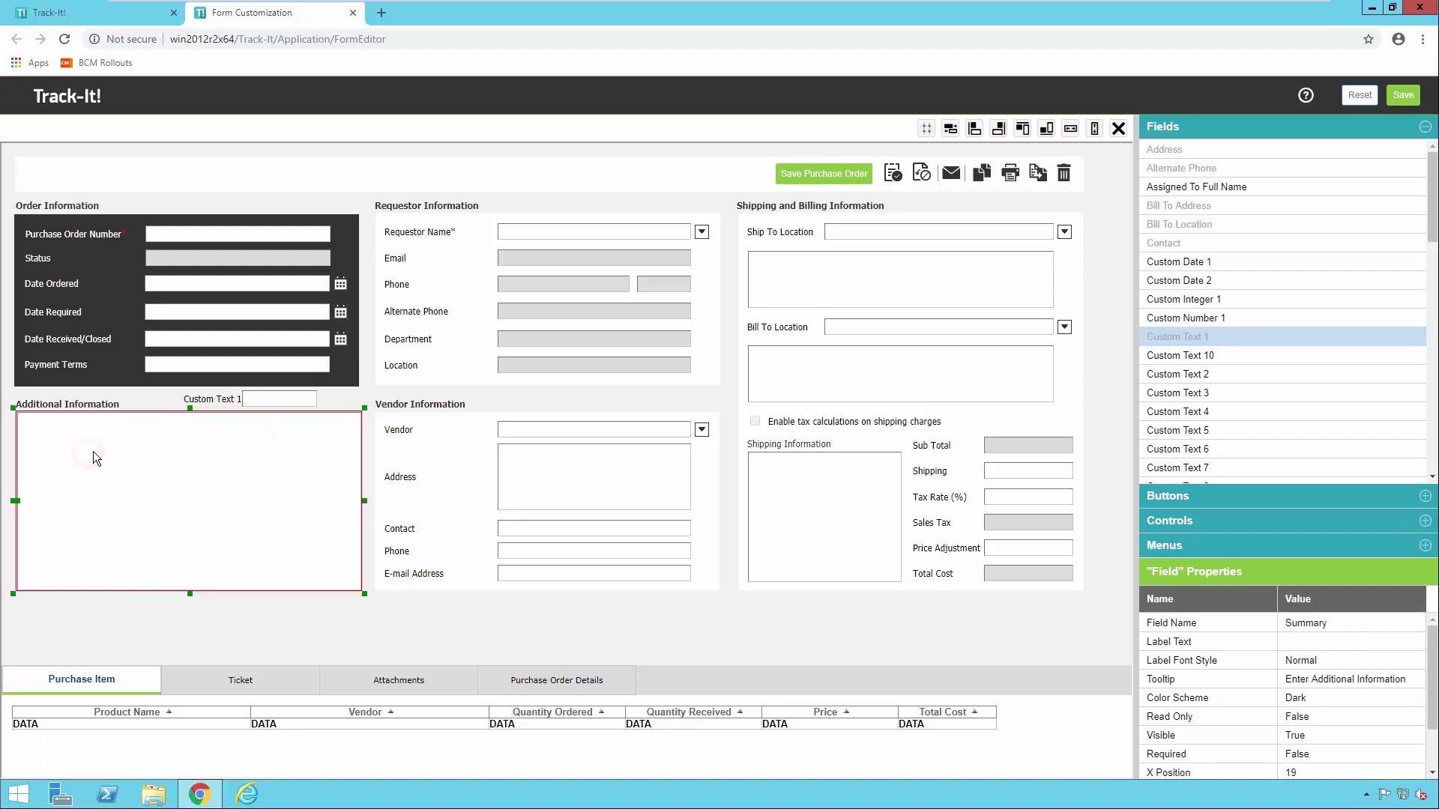
drag(188, 409, 188, 430)
drag(74, 404, 75, 424)
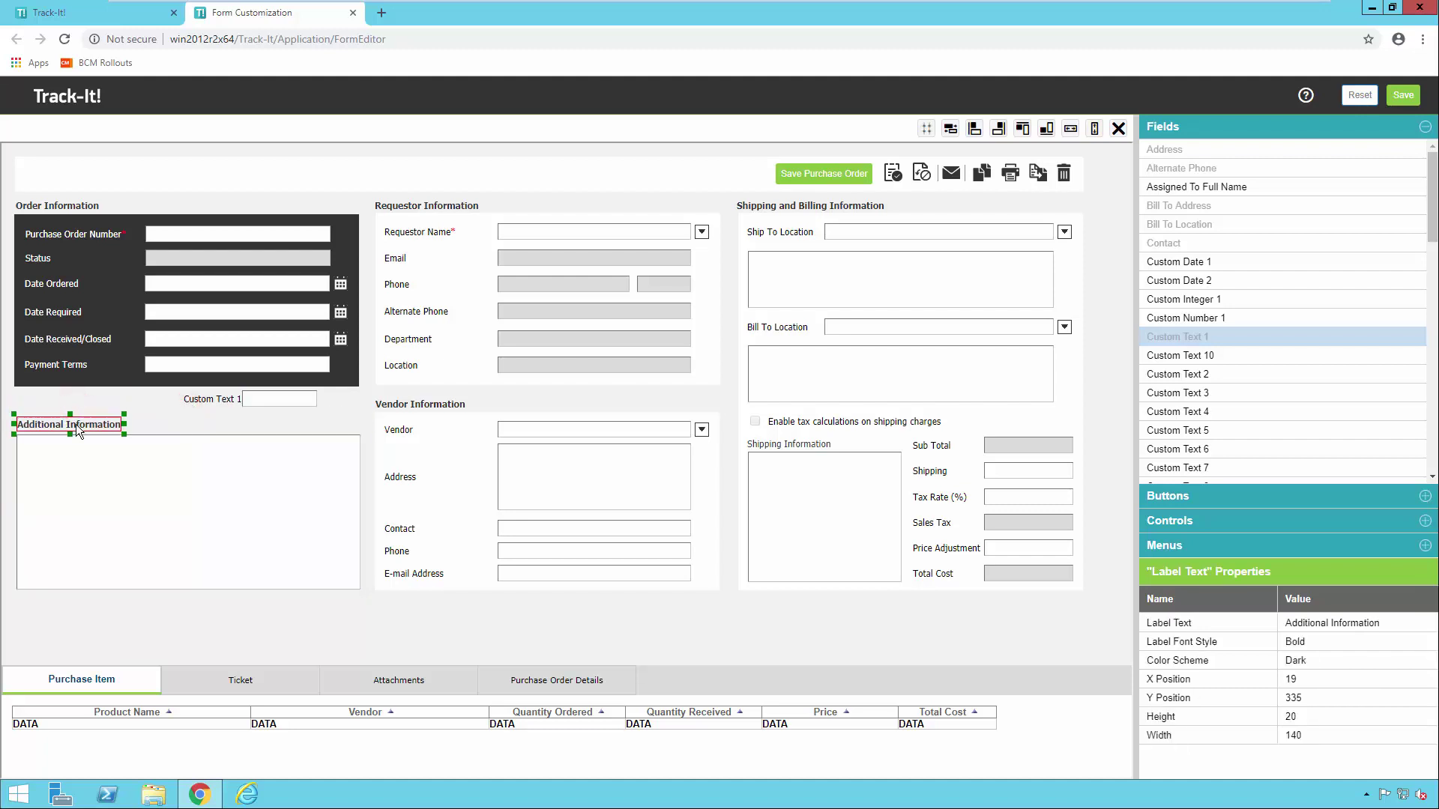
Extend the Order Information section to enclose Custom Text 1 and widen the field
click(123, 379)
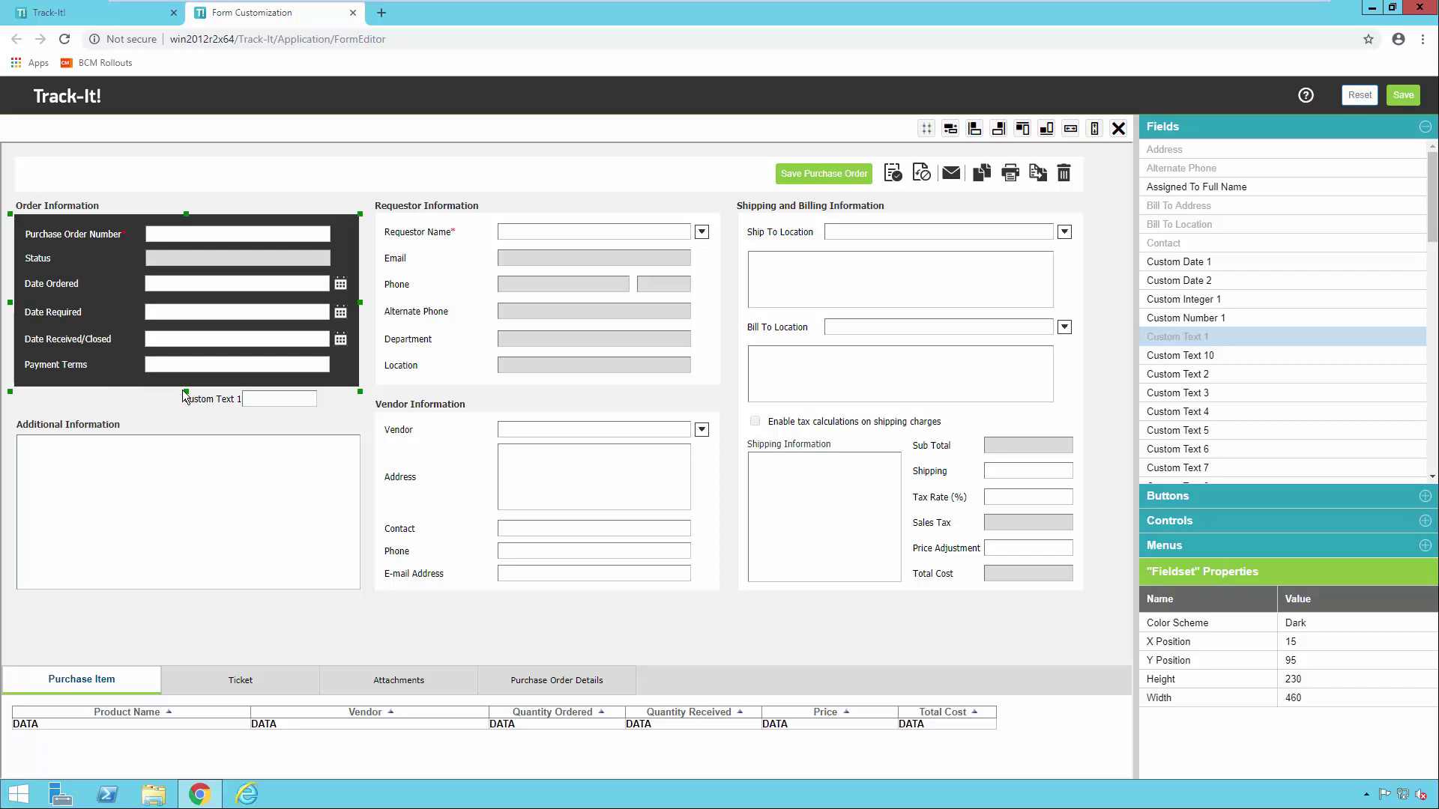
drag(186, 391, 289, 403)
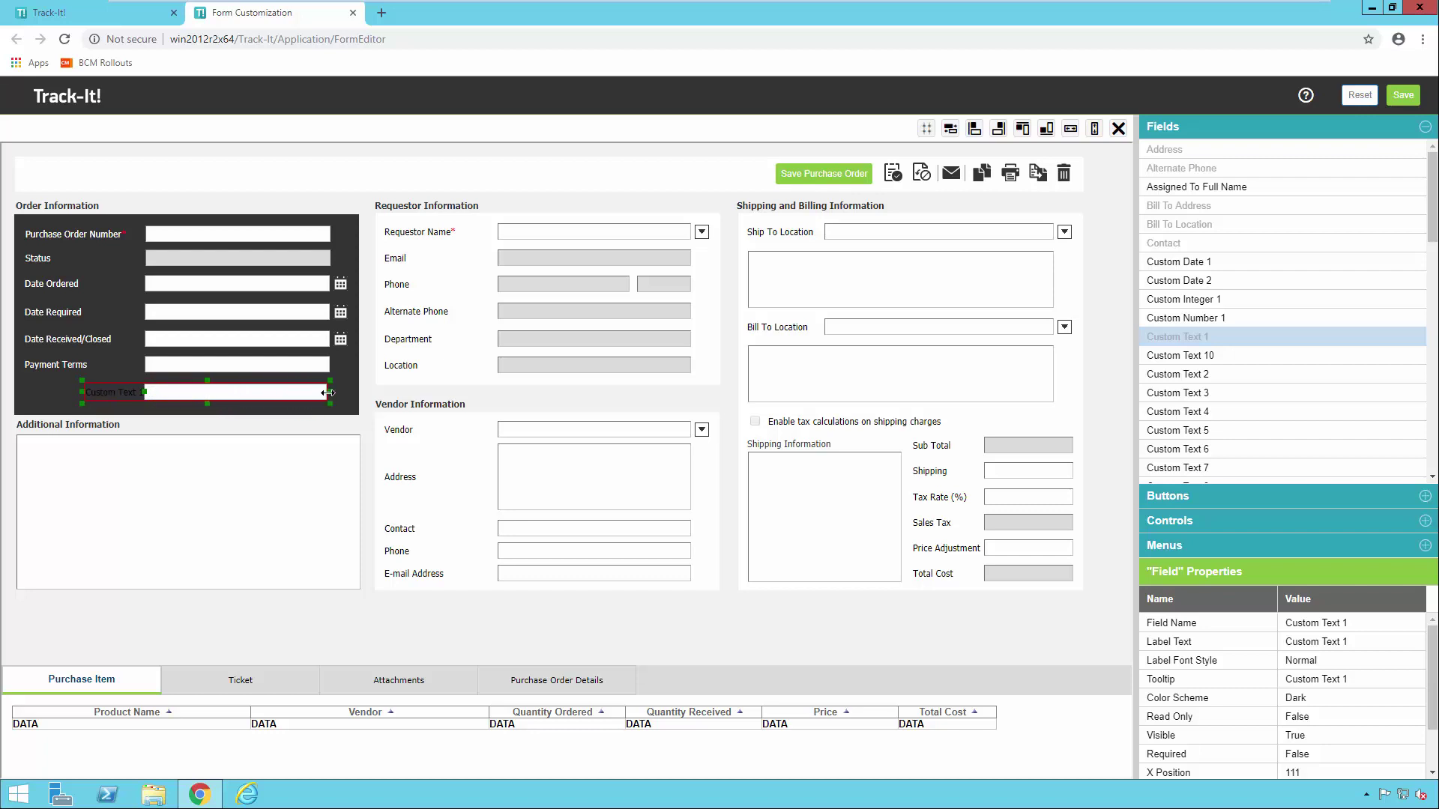
drag(82, 391, 146, 392)
Give the new field the Light colour scheme
click(1309, 626)
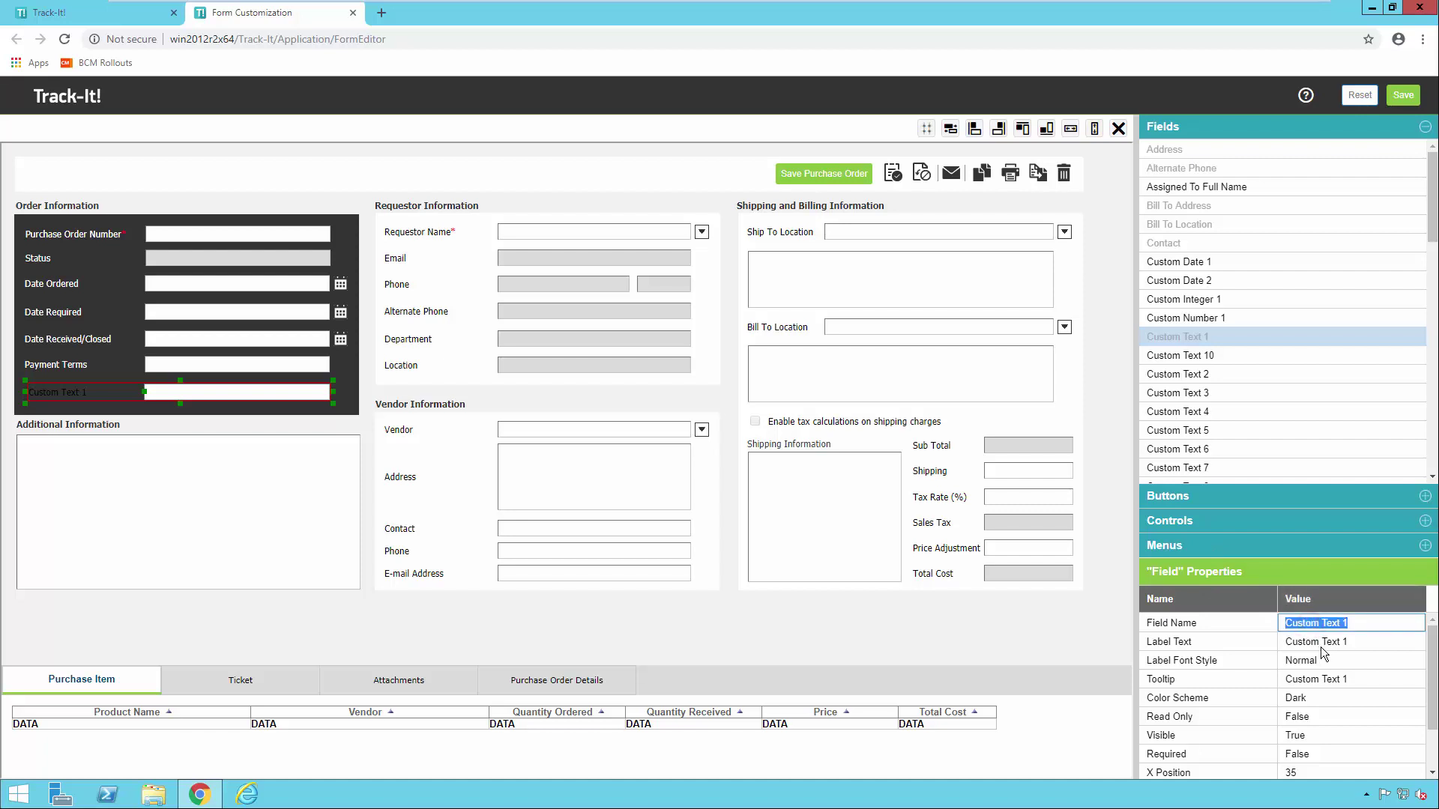
click(1290, 702)
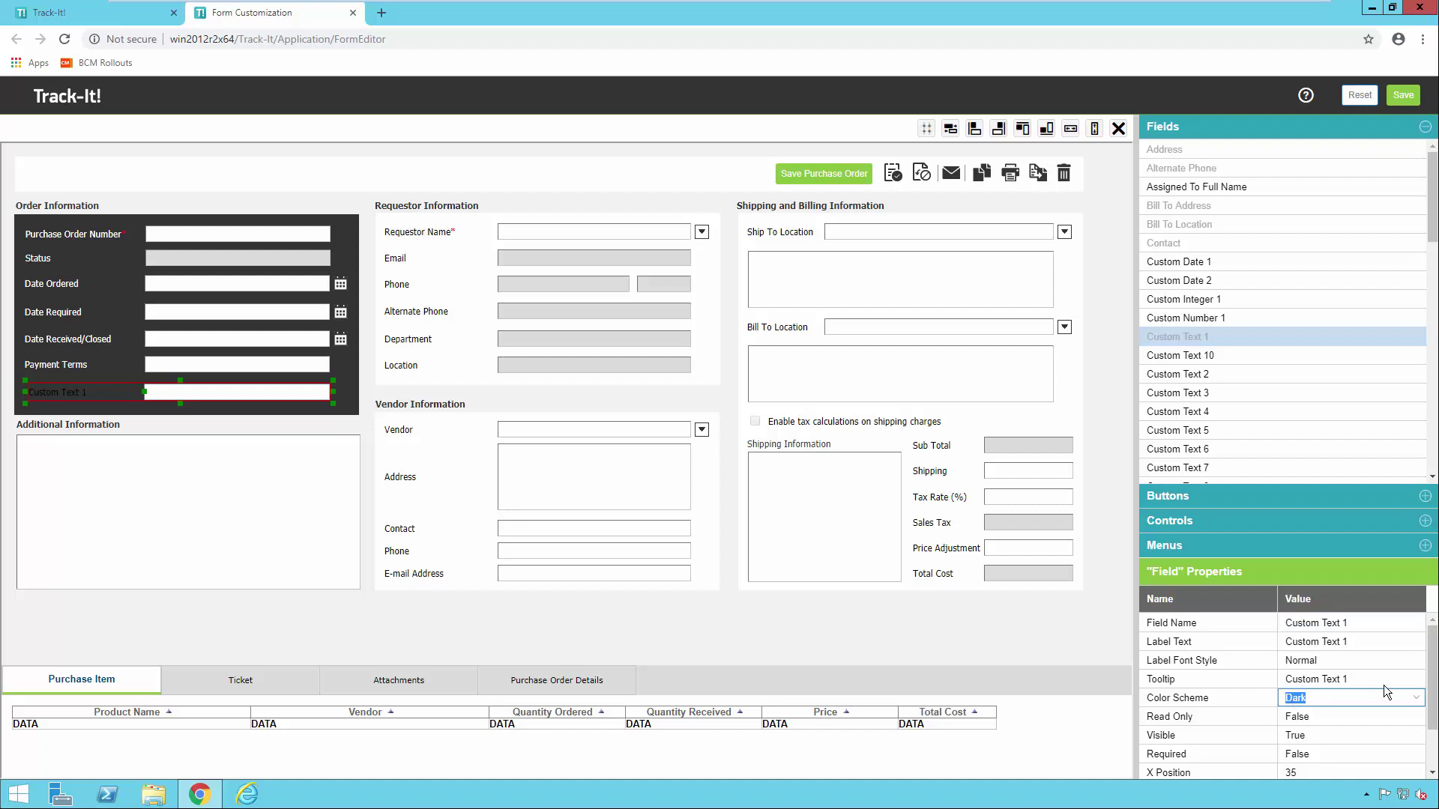
click(1413, 698)
click(1375, 717)
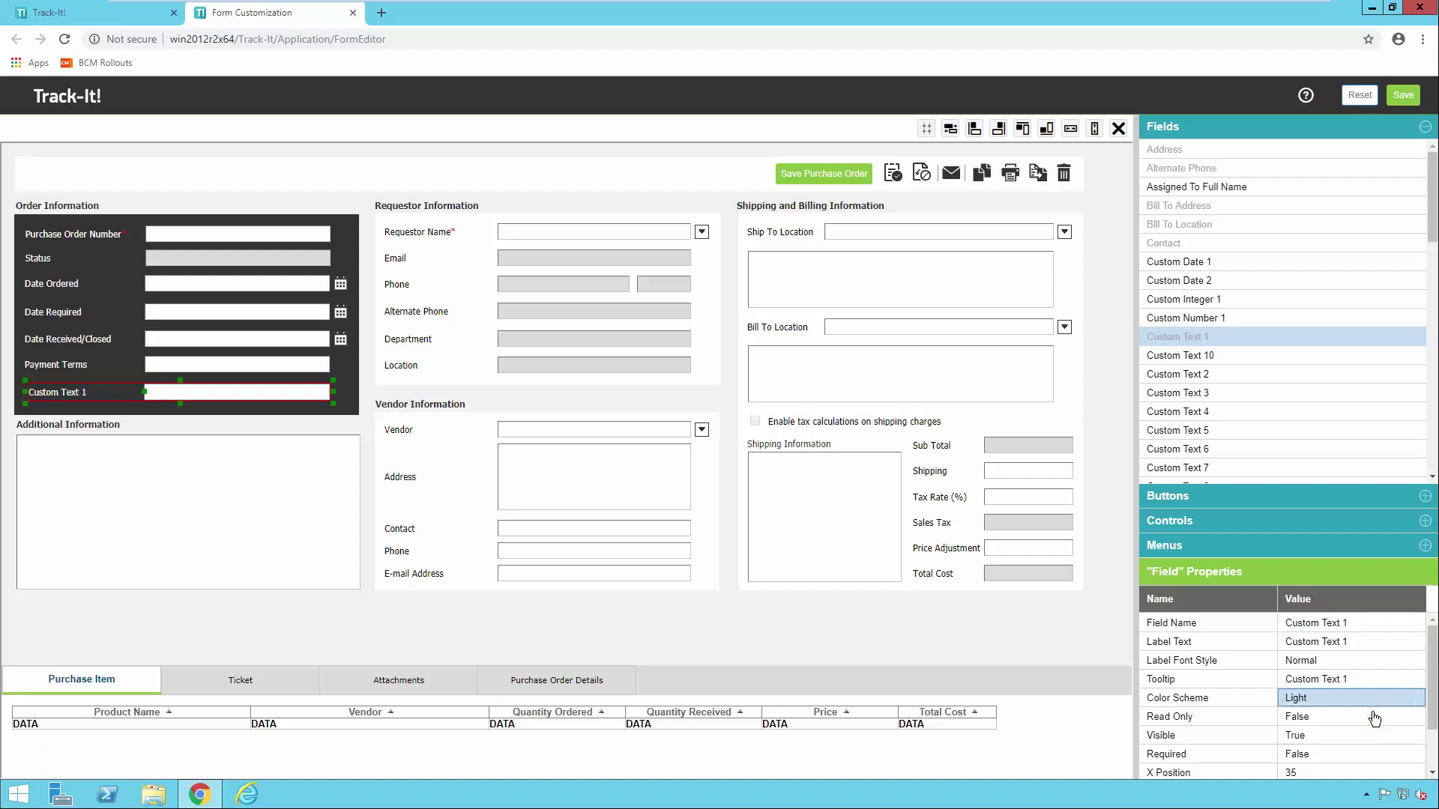
Set both the Field Name and Label Text to 'Quote Number'
click(1327, 624)
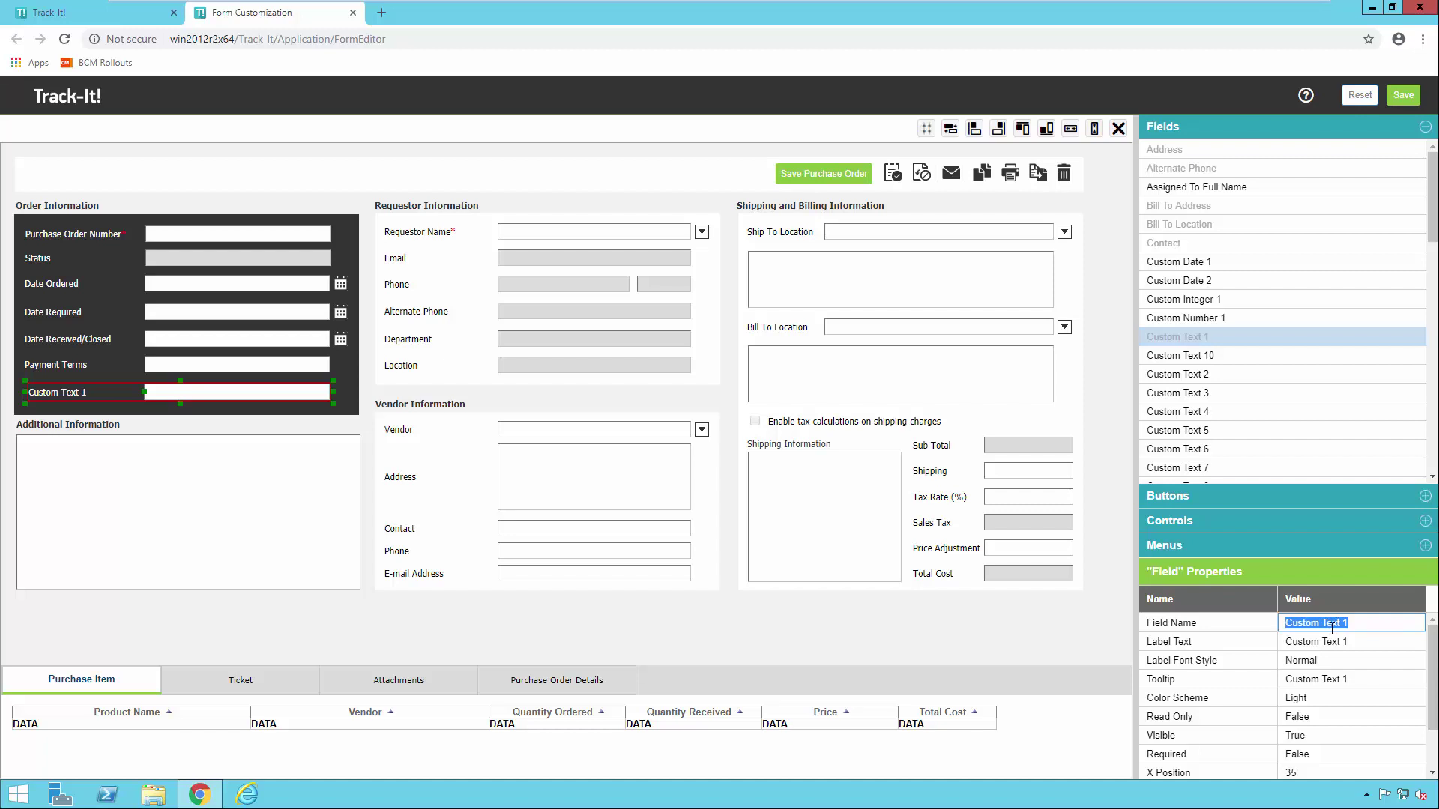
text(Quote Number)
key(Return)
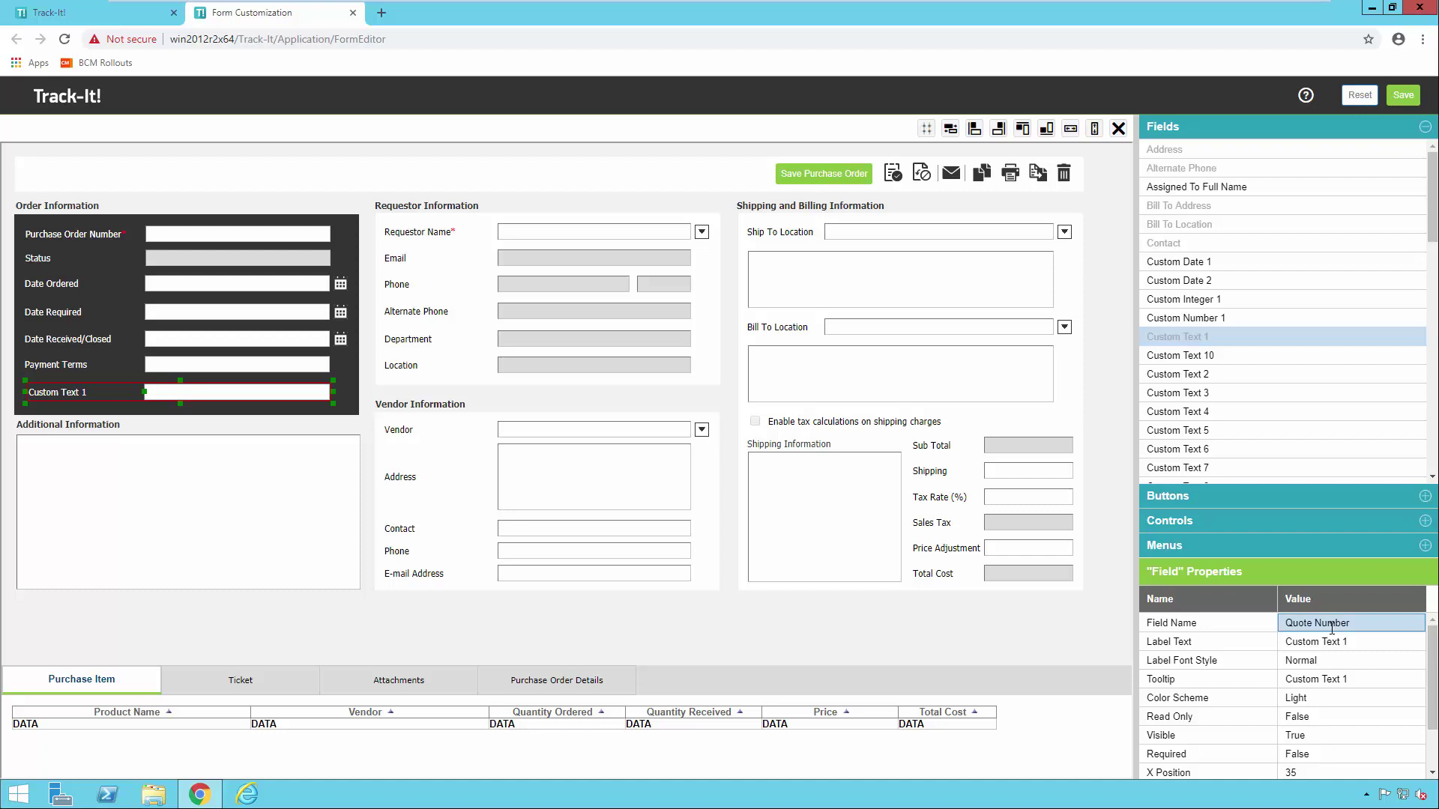
click(1327, 645)
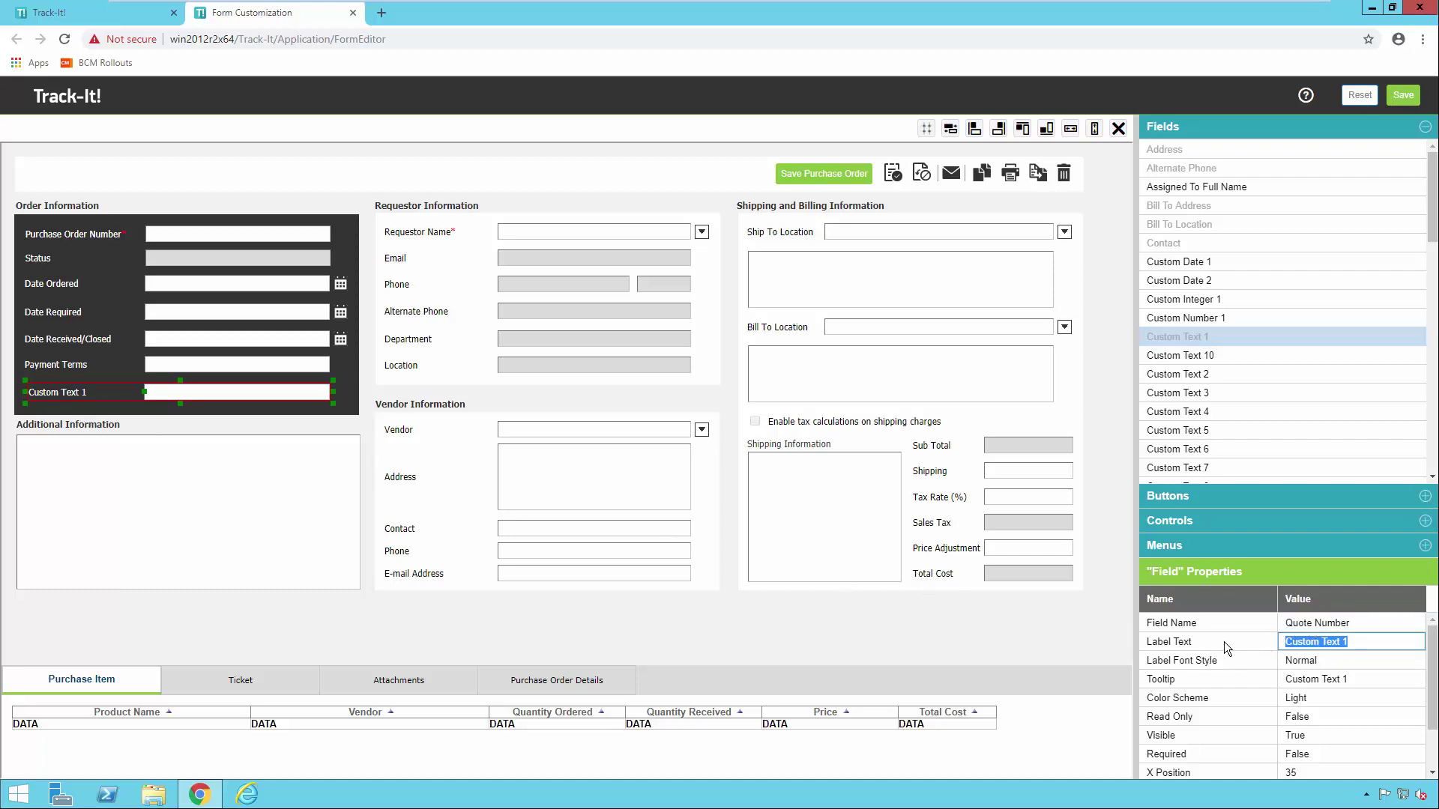
text(Quote Number)
key(Return)
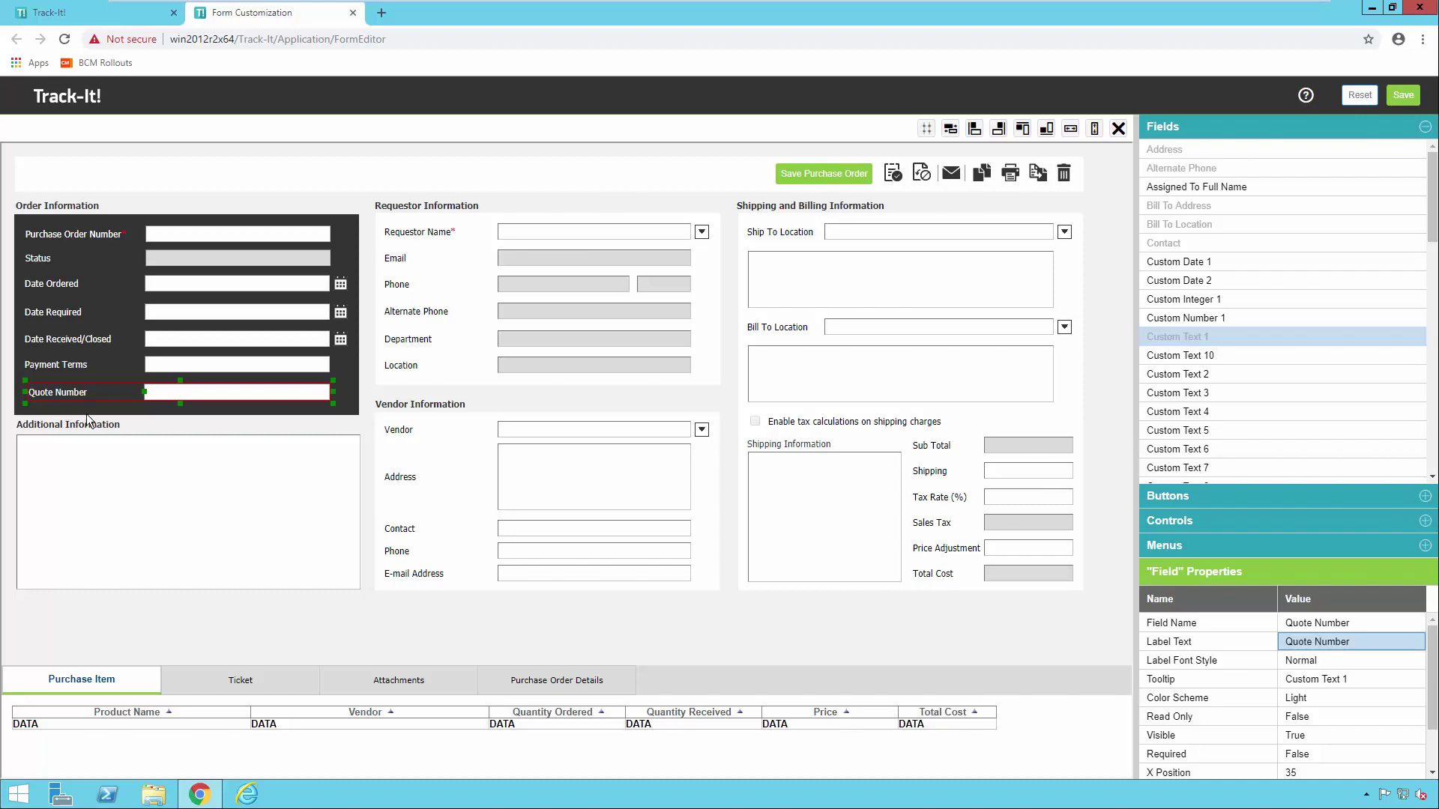
Save the customised PO form, acknowledge the confirmation, and close the form editor
click(1403, 98)
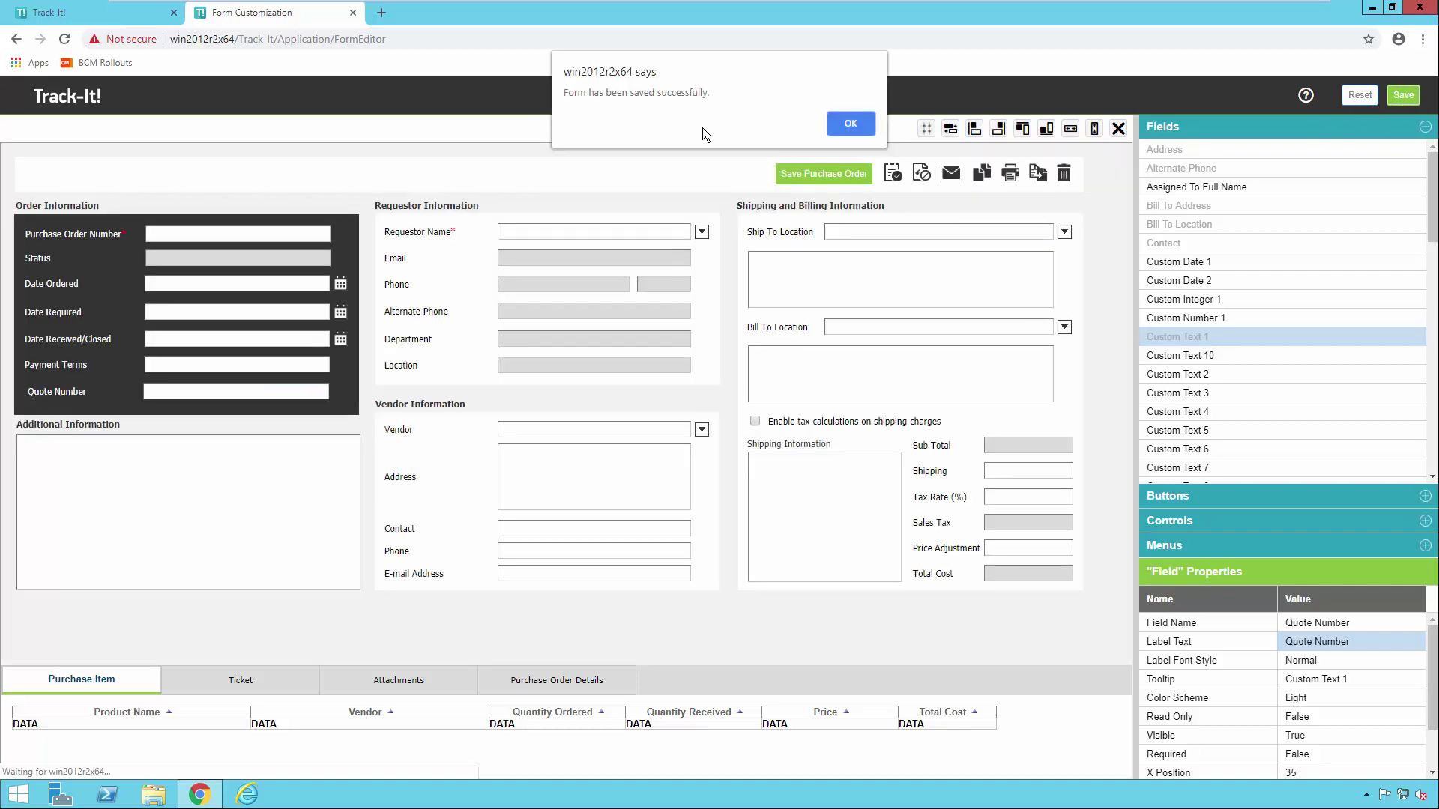
click(854, 124)
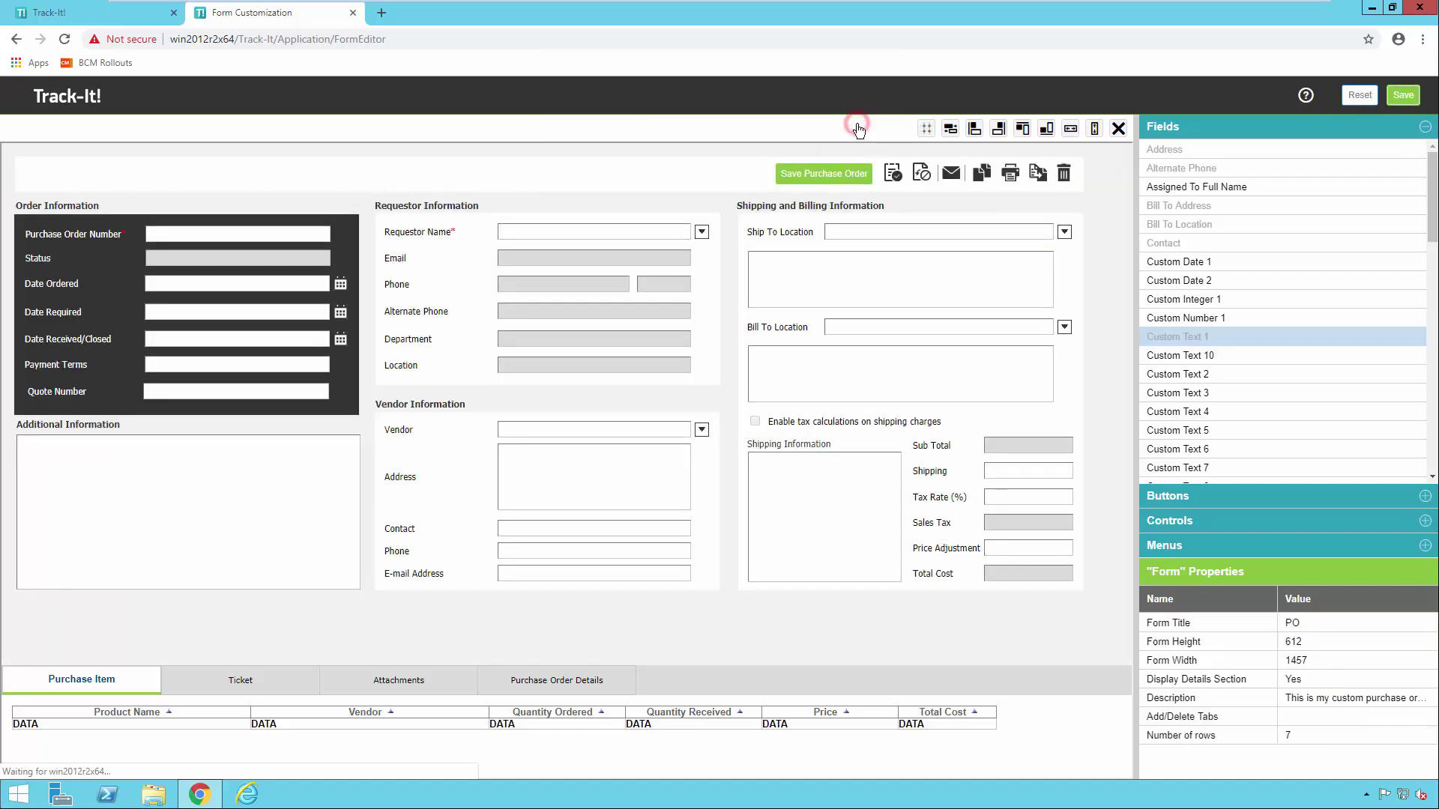
click(351, 12)
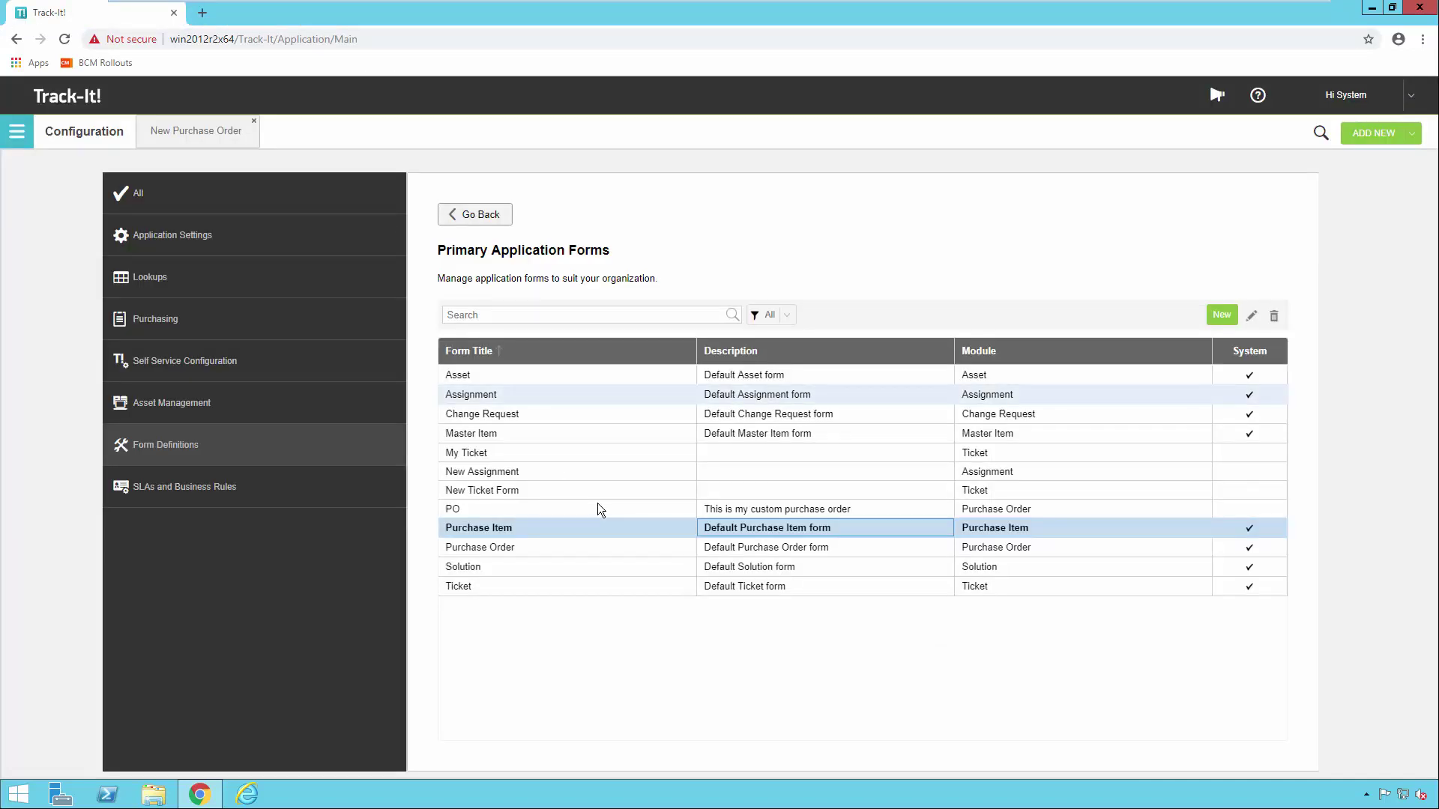
Return from Primary Application Forms to the Form Definitions options
click(472, 511)
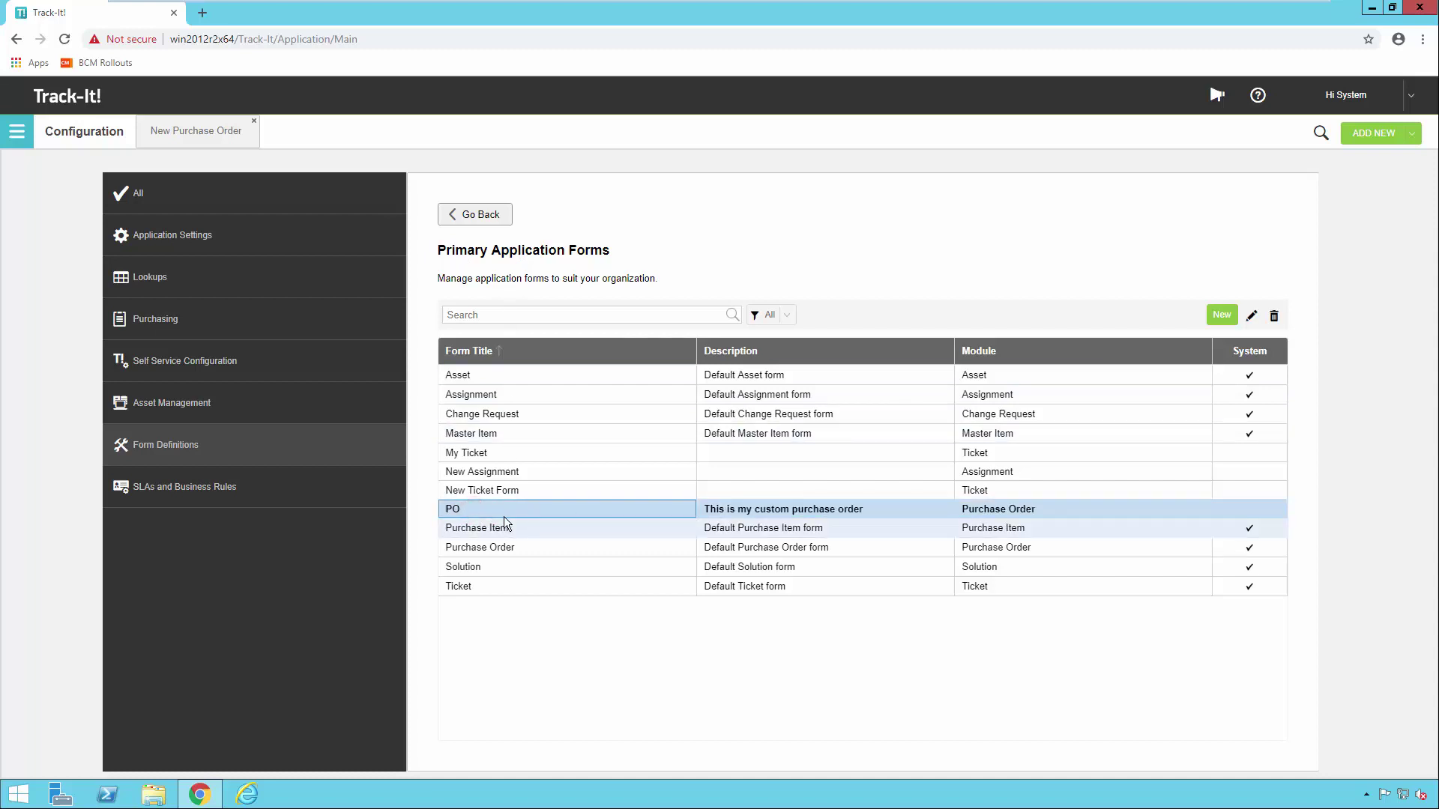
click(471, 216)
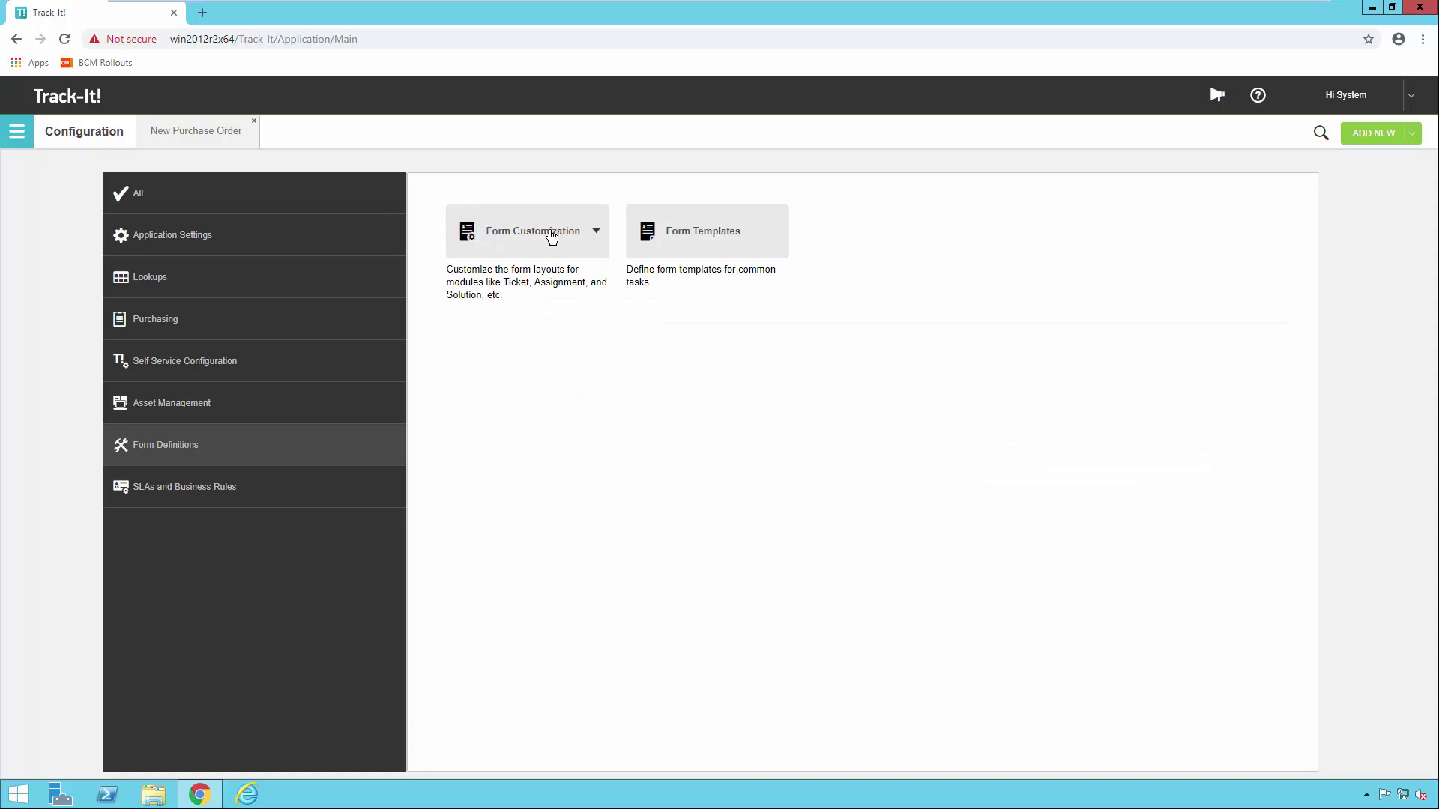
click(551, 235)
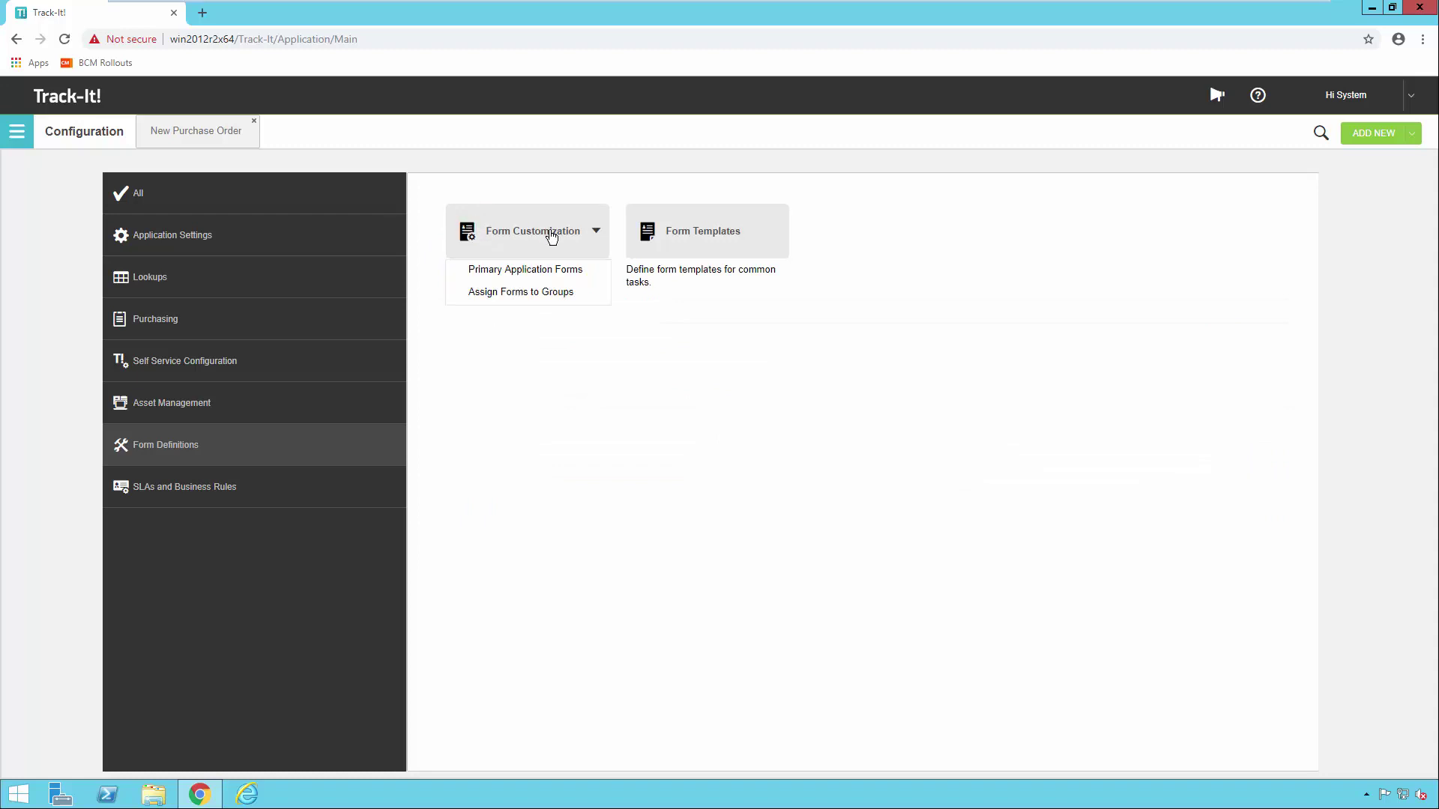
In Assign Forms to Groups, keep SYSTEM ADMINISTRATION, set Purchase Order to PO, and save
click(534, 292)
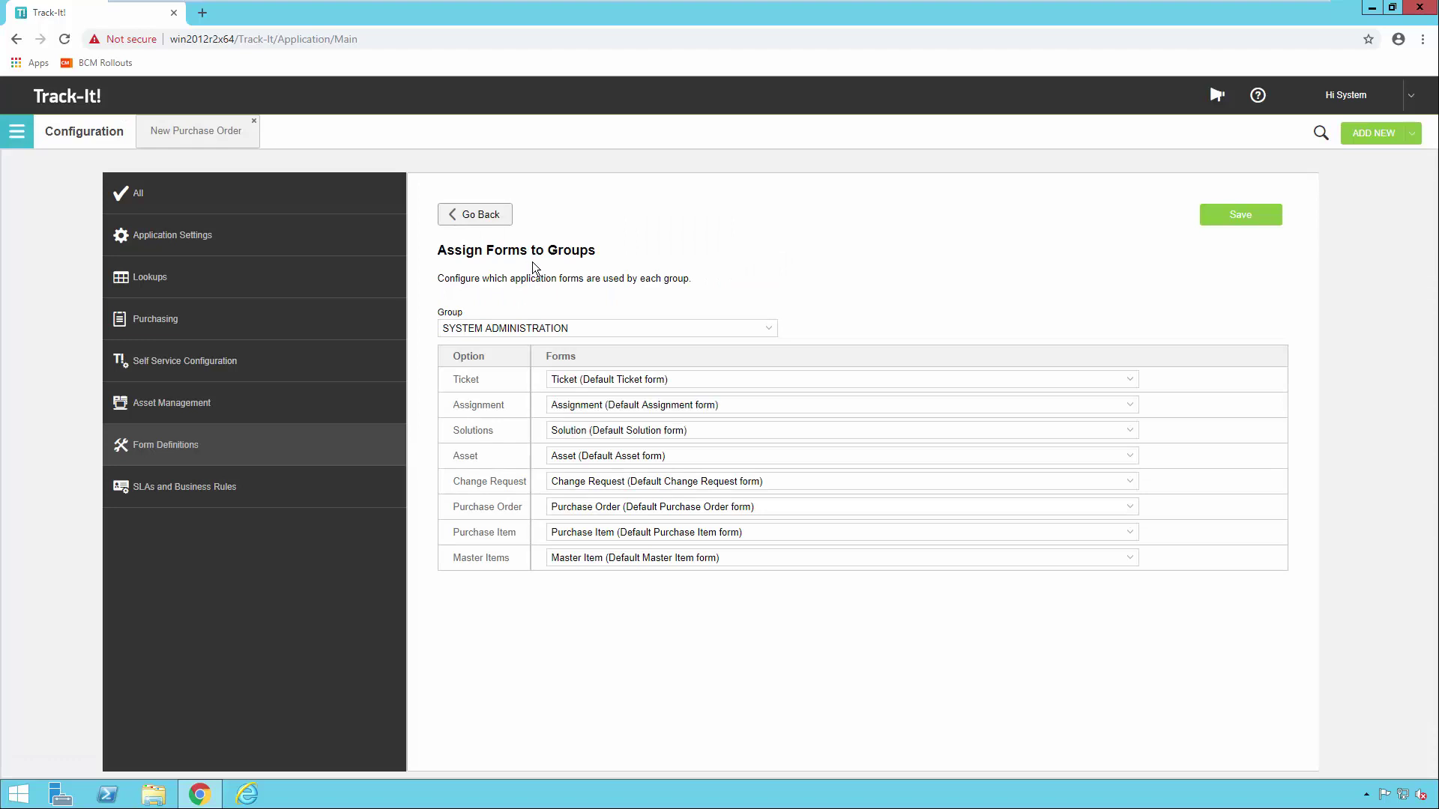
click(769, 331)
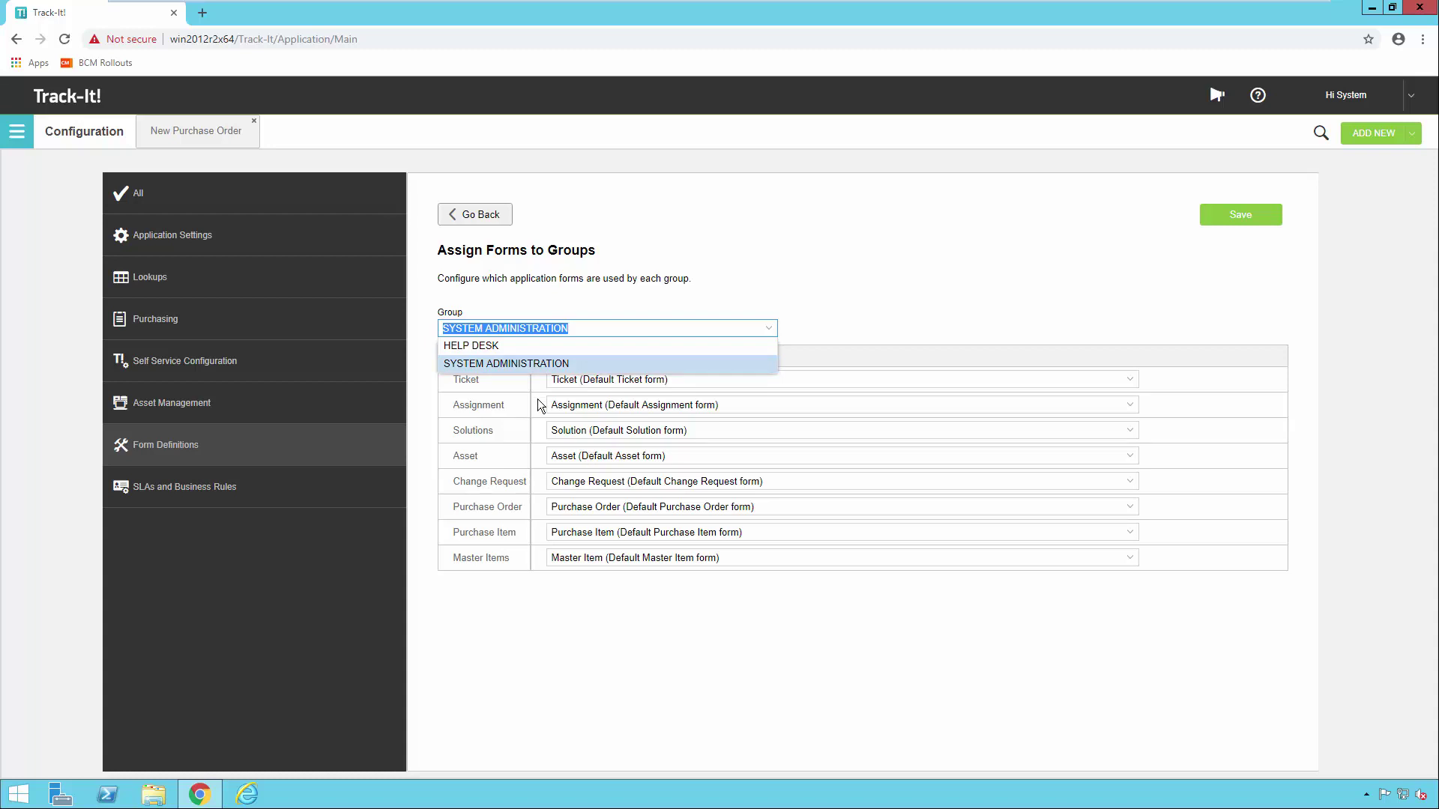
click(604, 328)
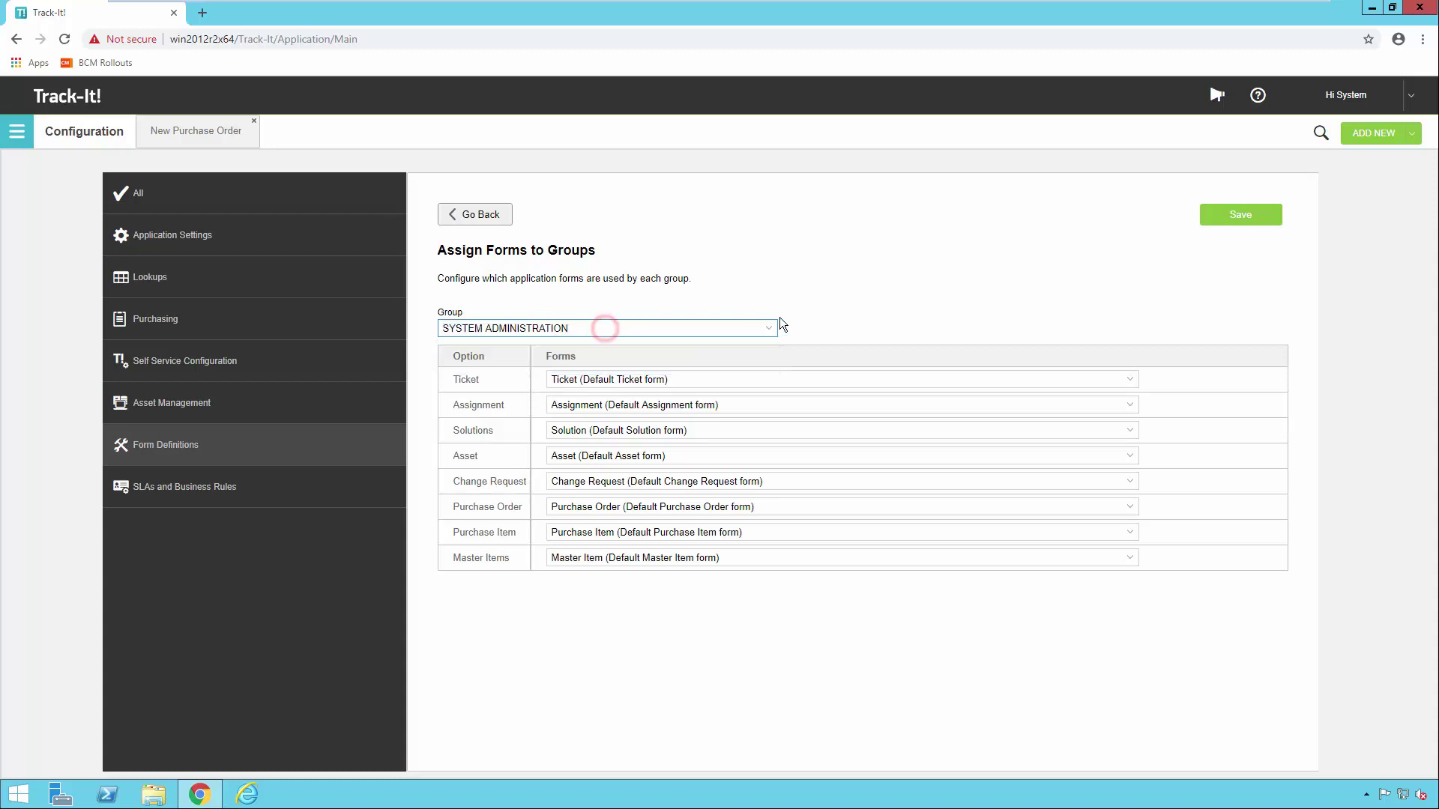
click(1399, 95)
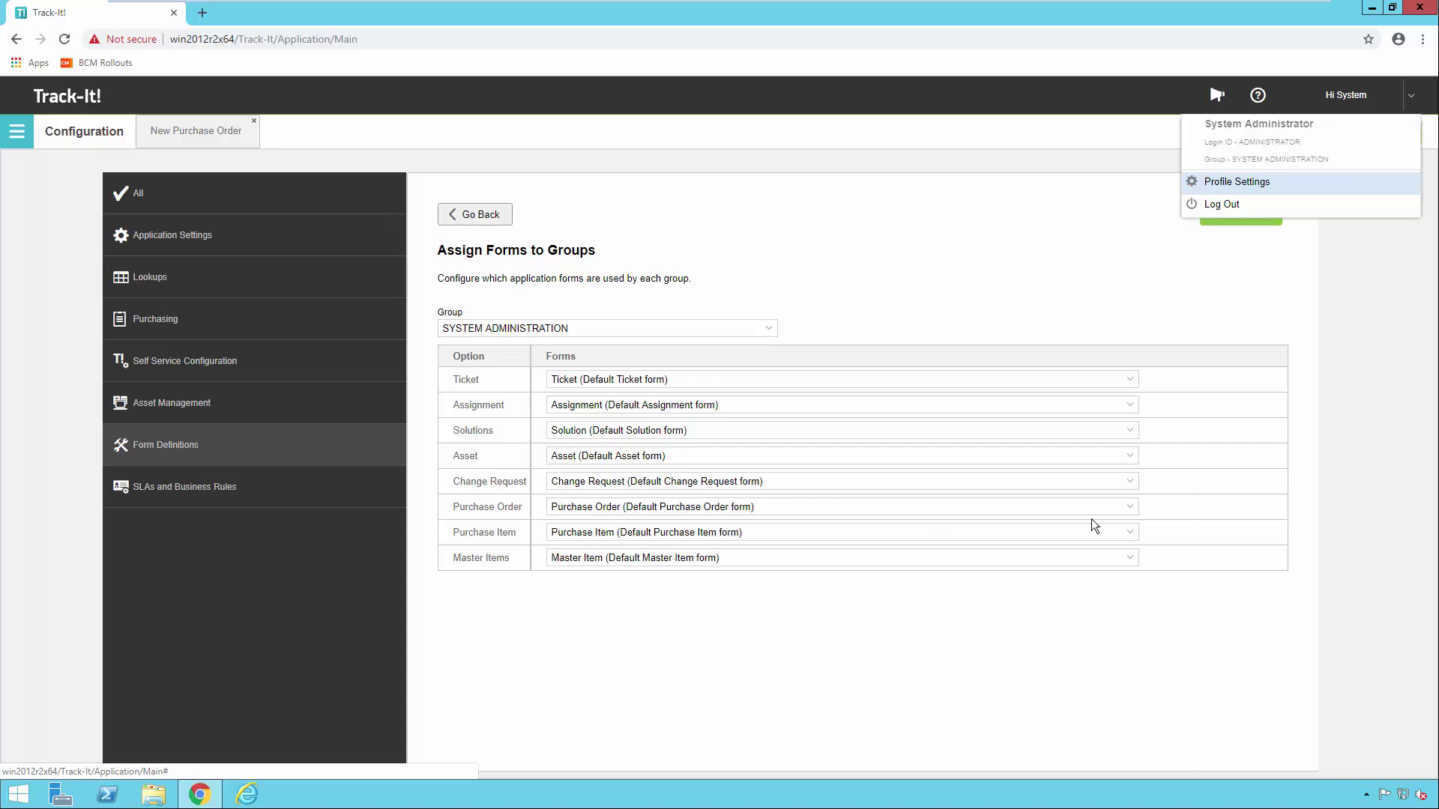
click(1131, 514)
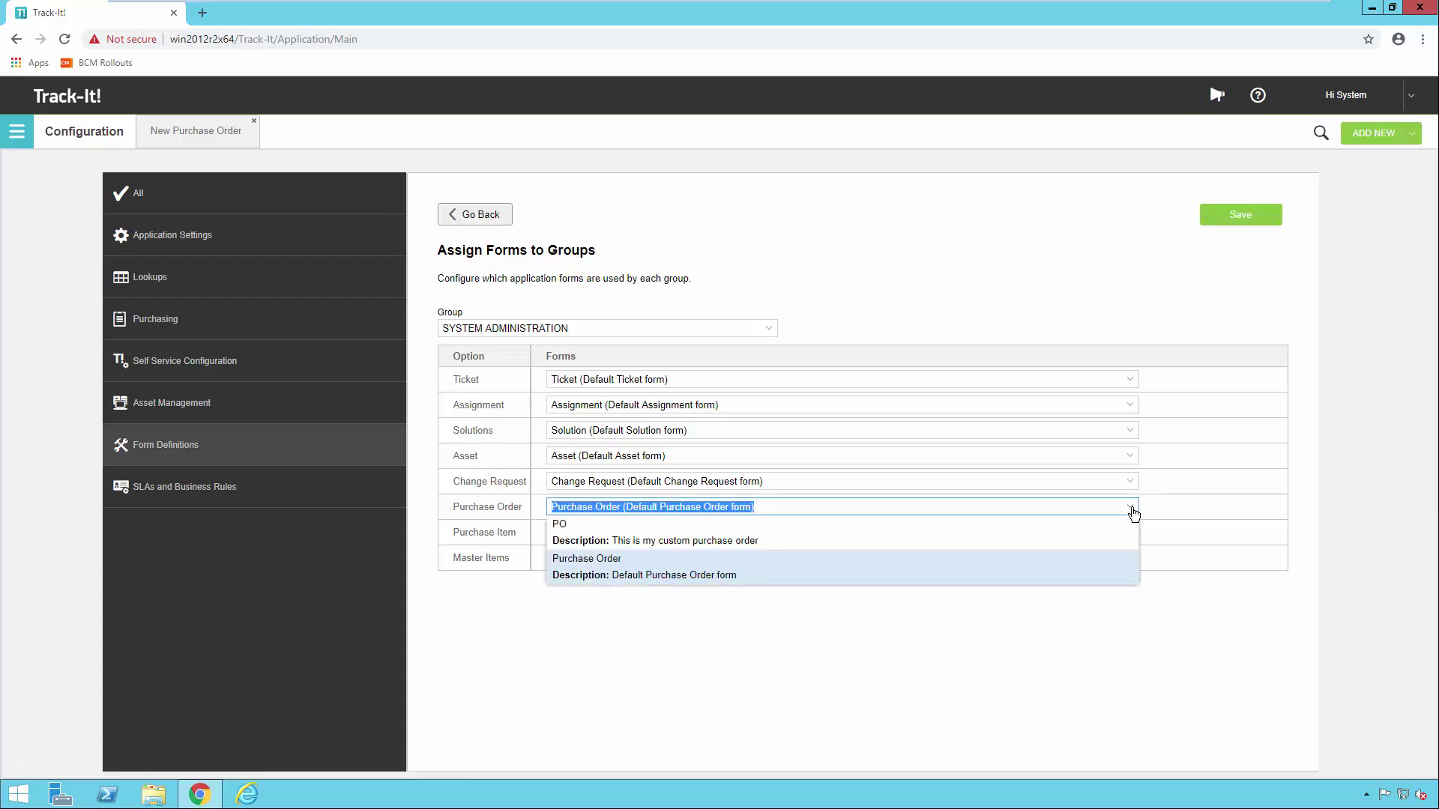
click(583, 532)
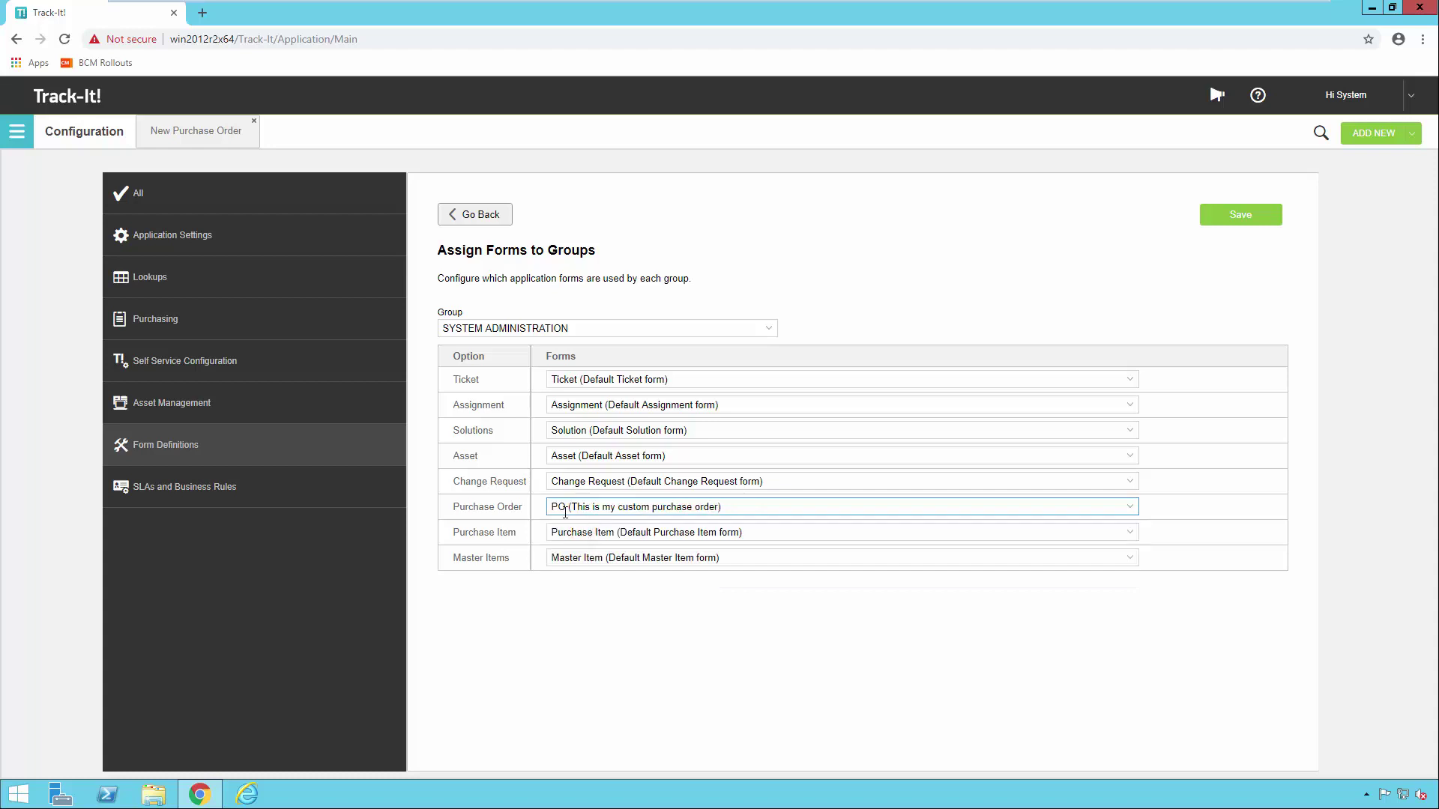
click(1238, 218)
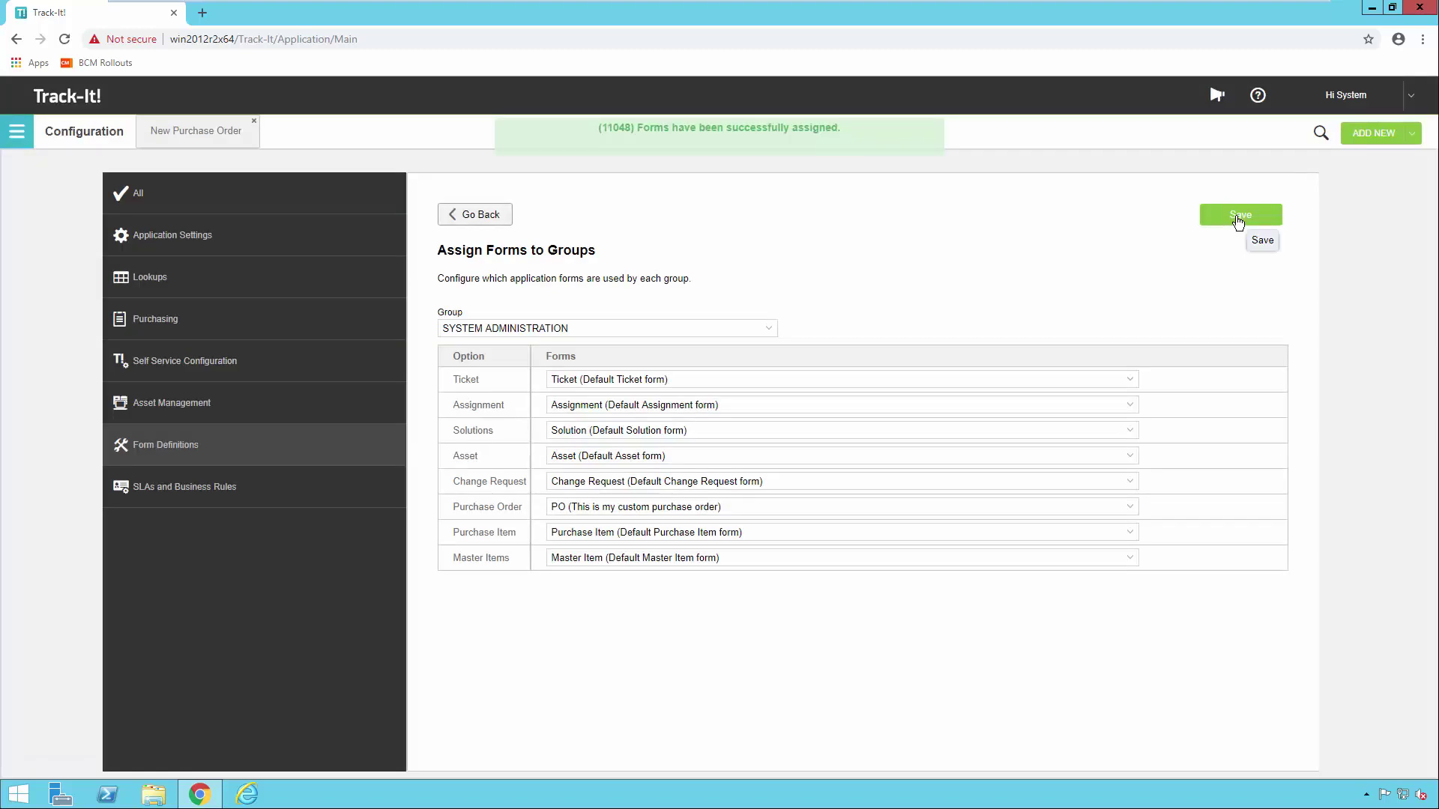
Start a new purchase order and enter Quote Number ABC123$#$
click(1413, 135)
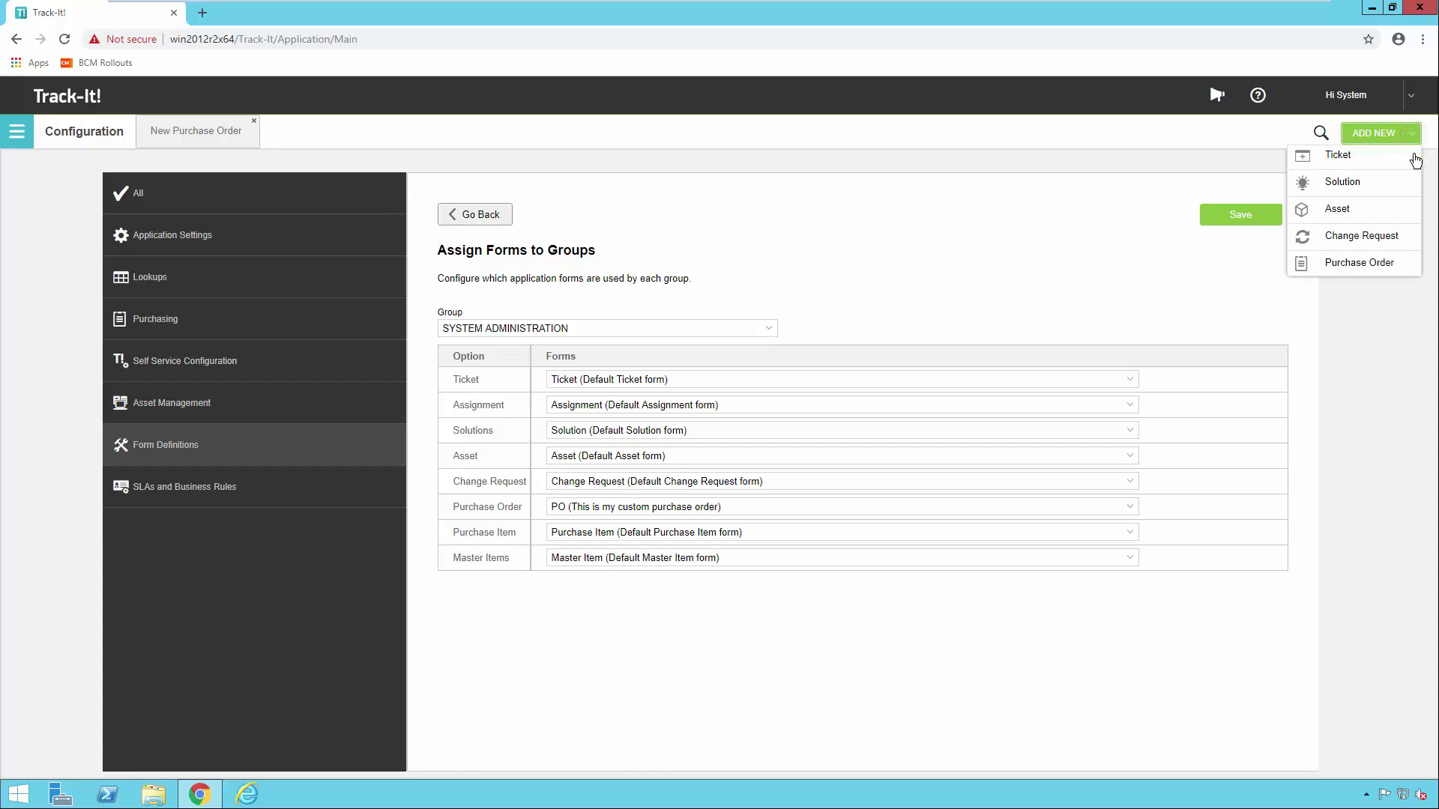
click(1359, 262)
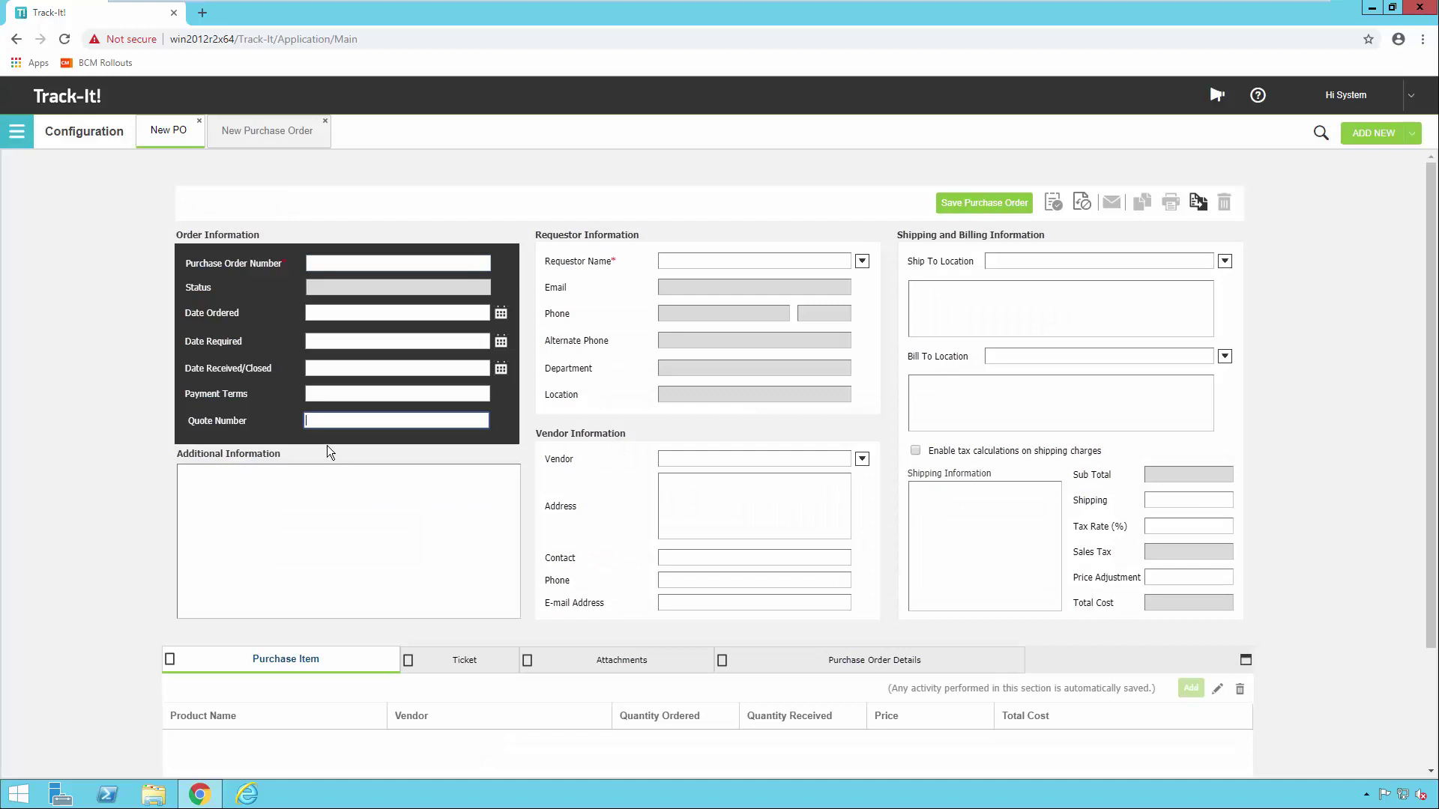
click(331, 421)
text(ABC123$#$..)
Enter Purchase Order Number 123, resolve the requestor by name, and save the purchase order
click(360, 268)
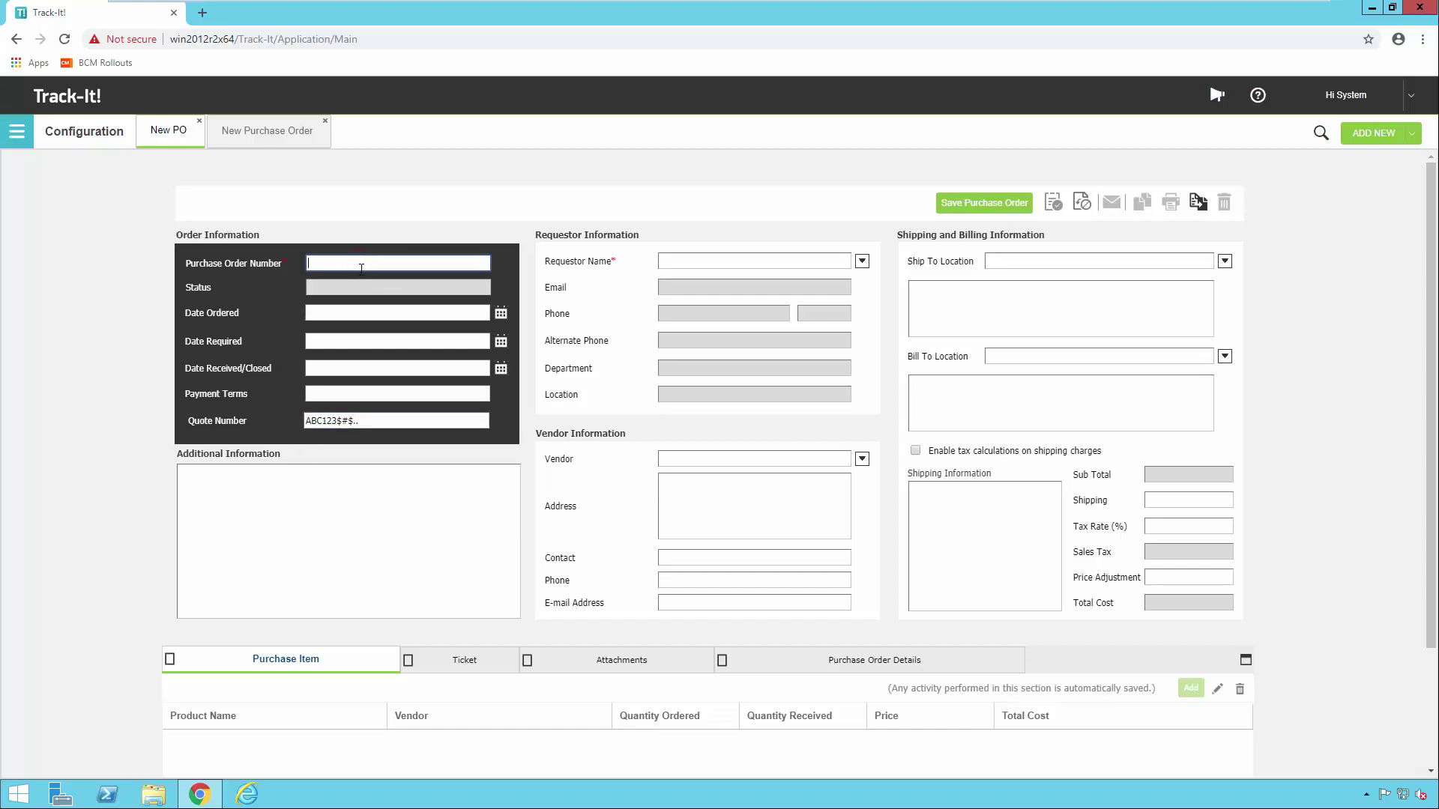
text(123)
click(783, 262)
text(david)
key(Tab)
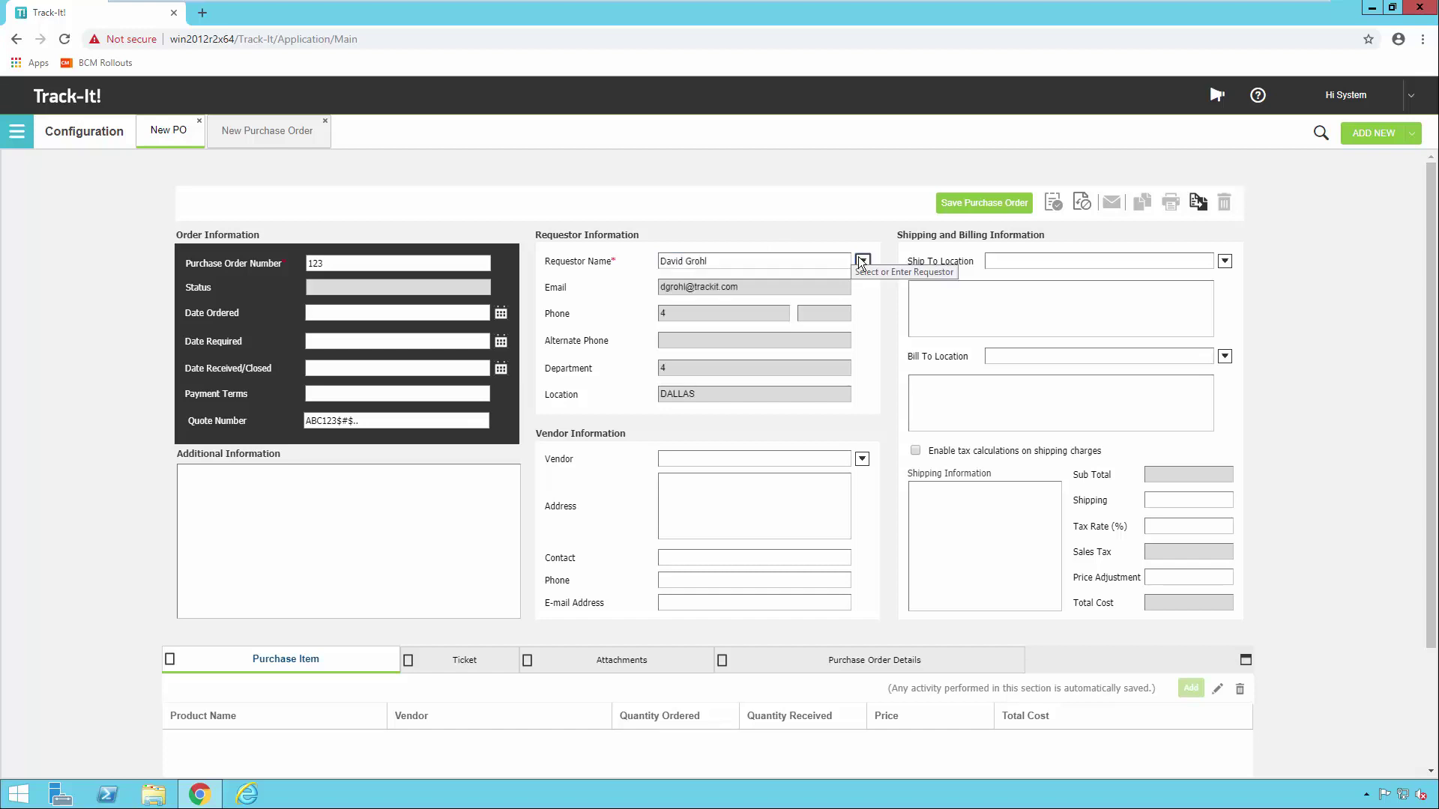
click(993, 208)
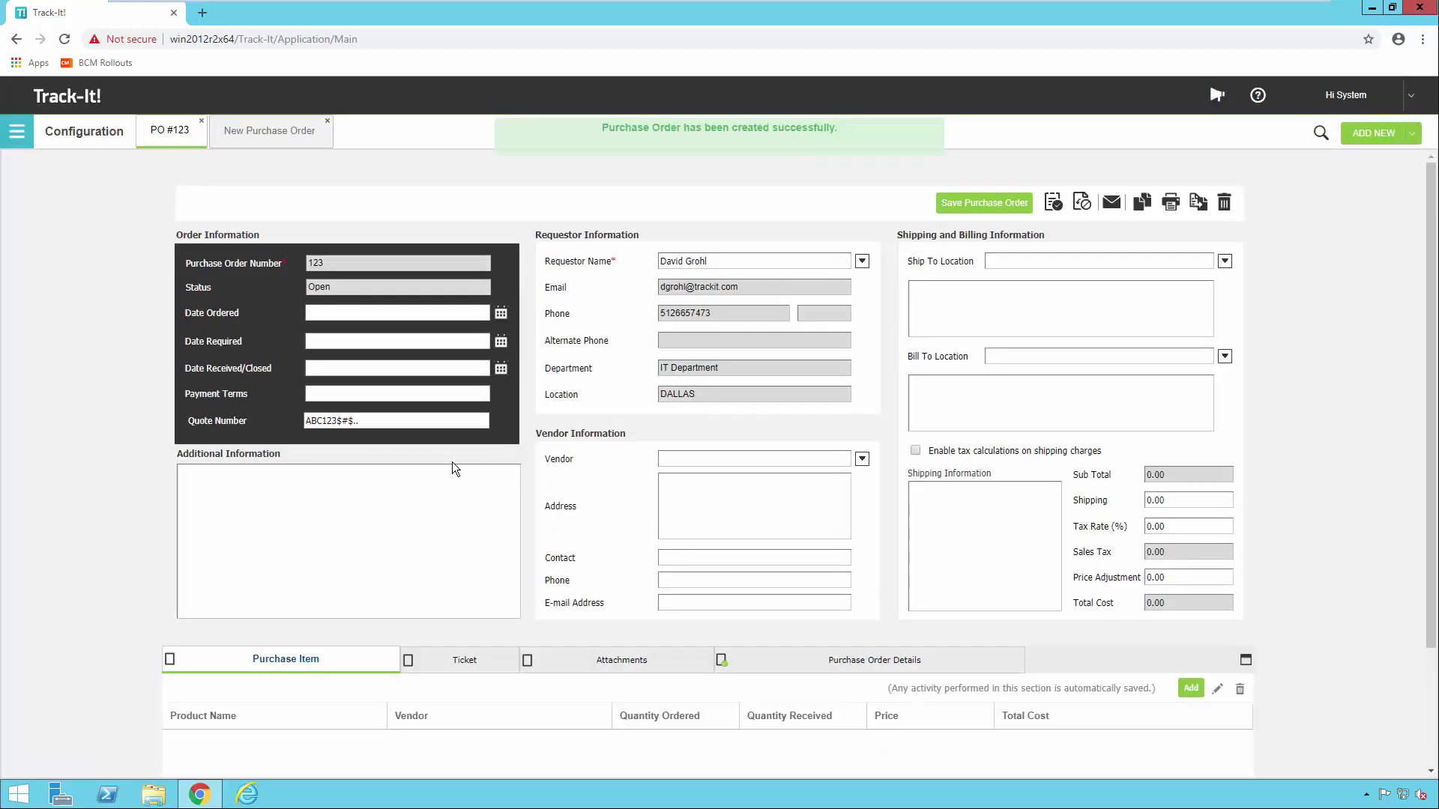
click(16, 132)
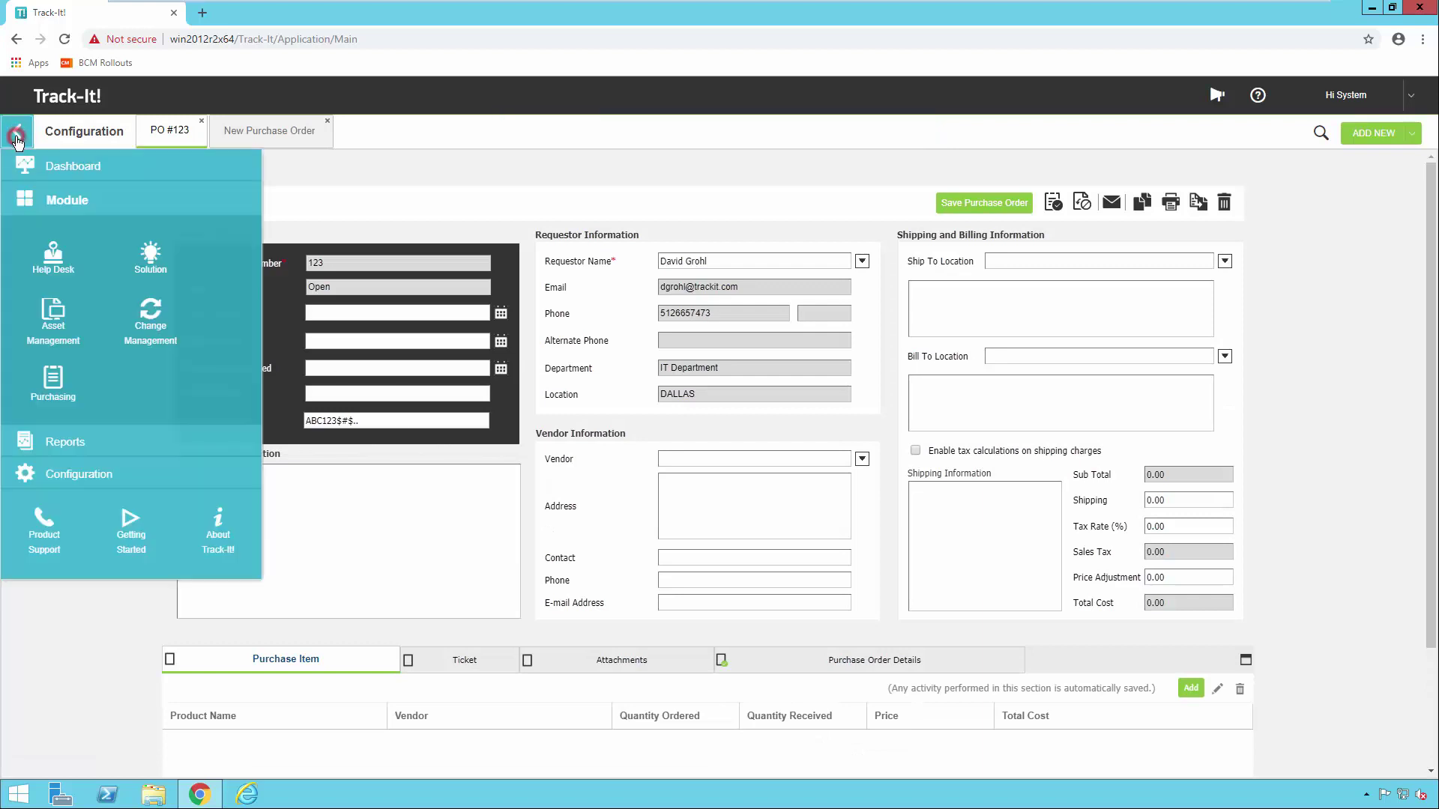
In Purchasing, add Quote Number as a column of the purchase order list
click(54, 397)
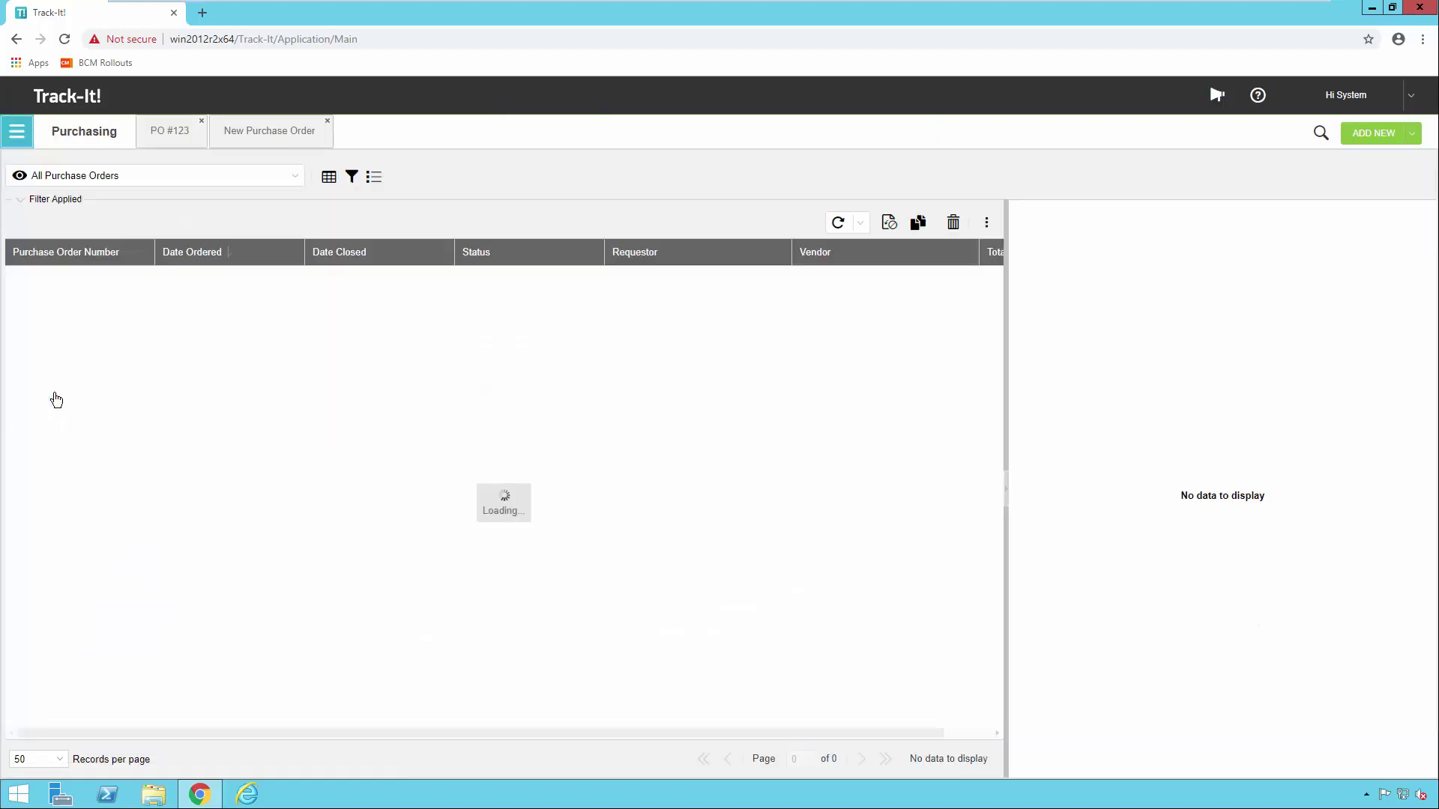
click(13, 279)
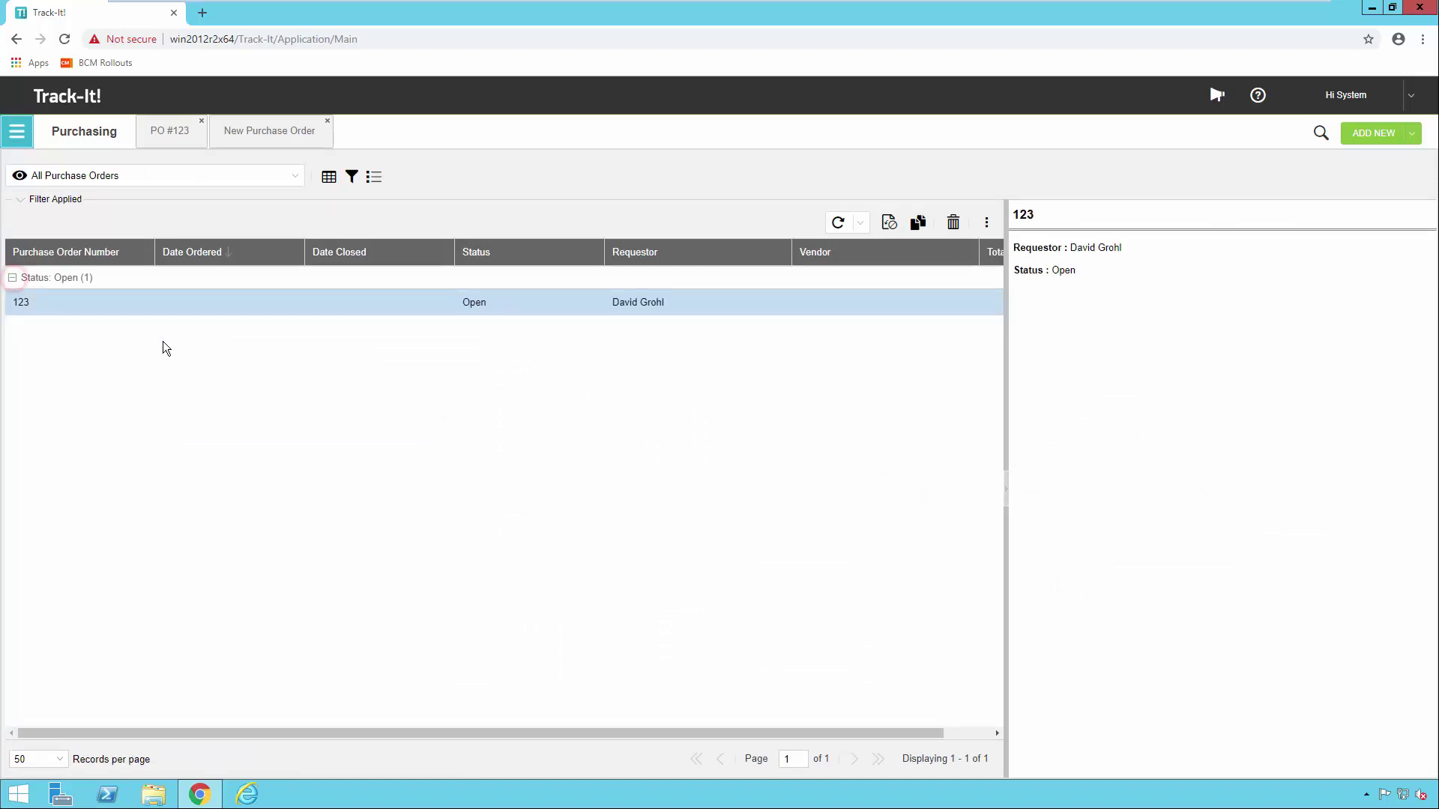
click(329, 177)
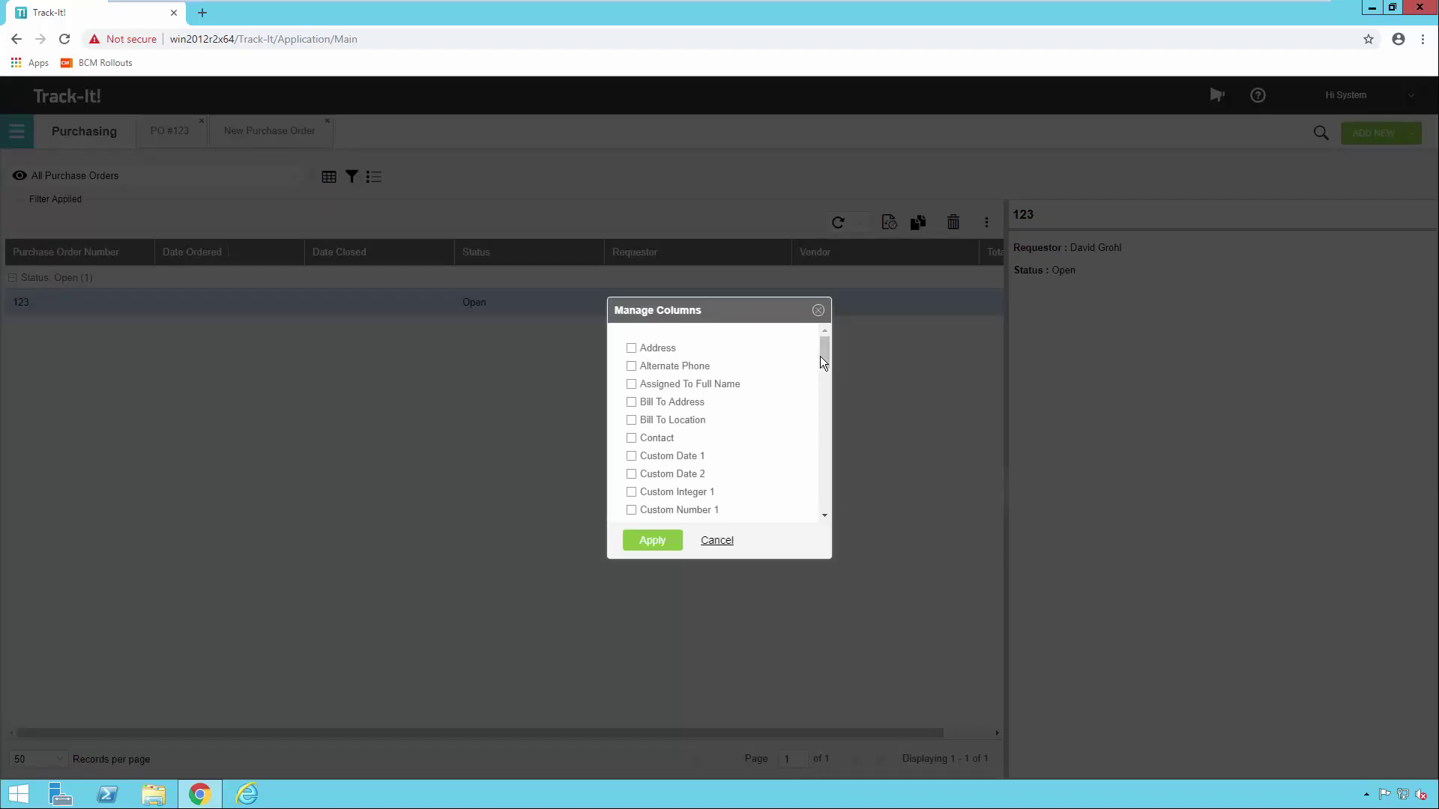
drag(824, 353, 818, 433)
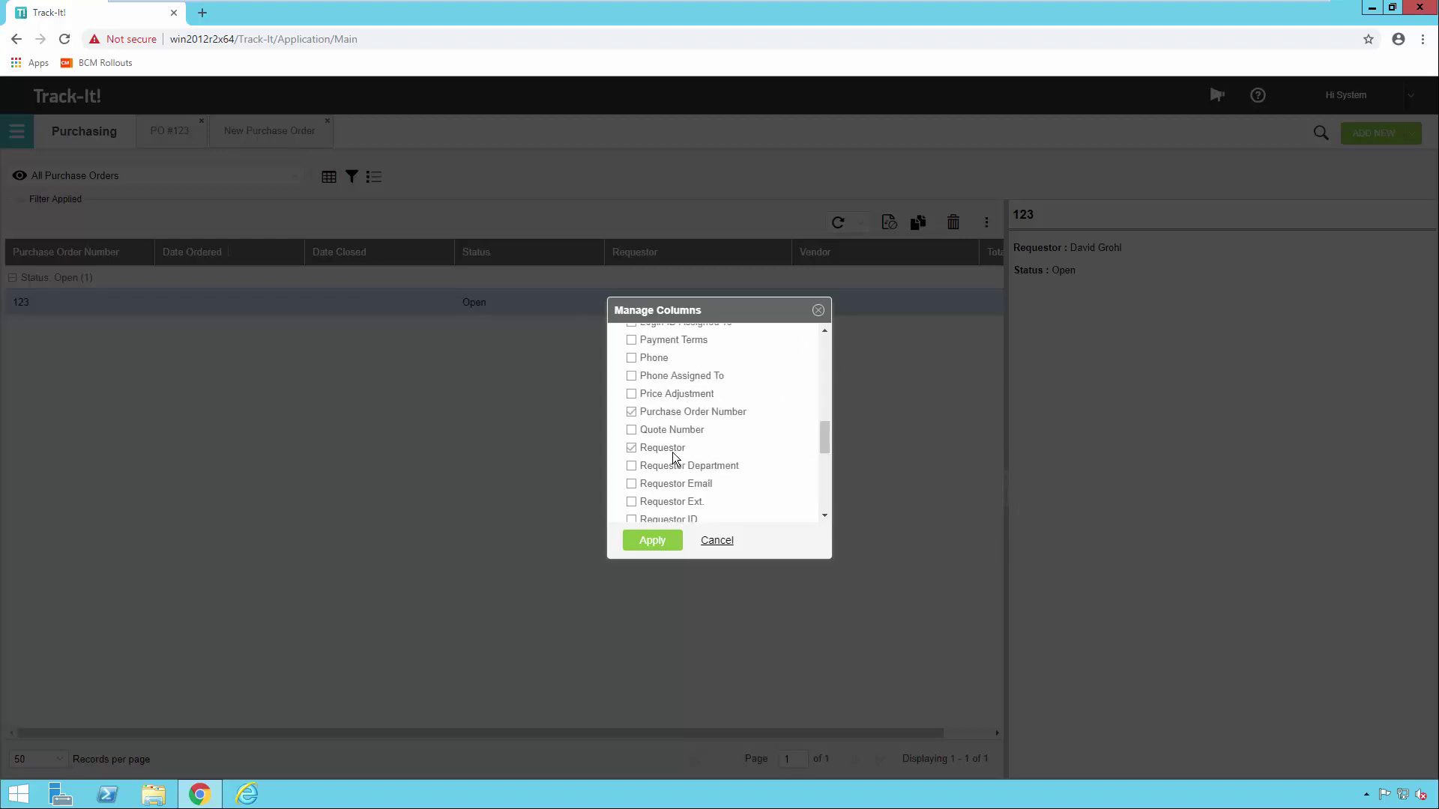
click(631, 429)
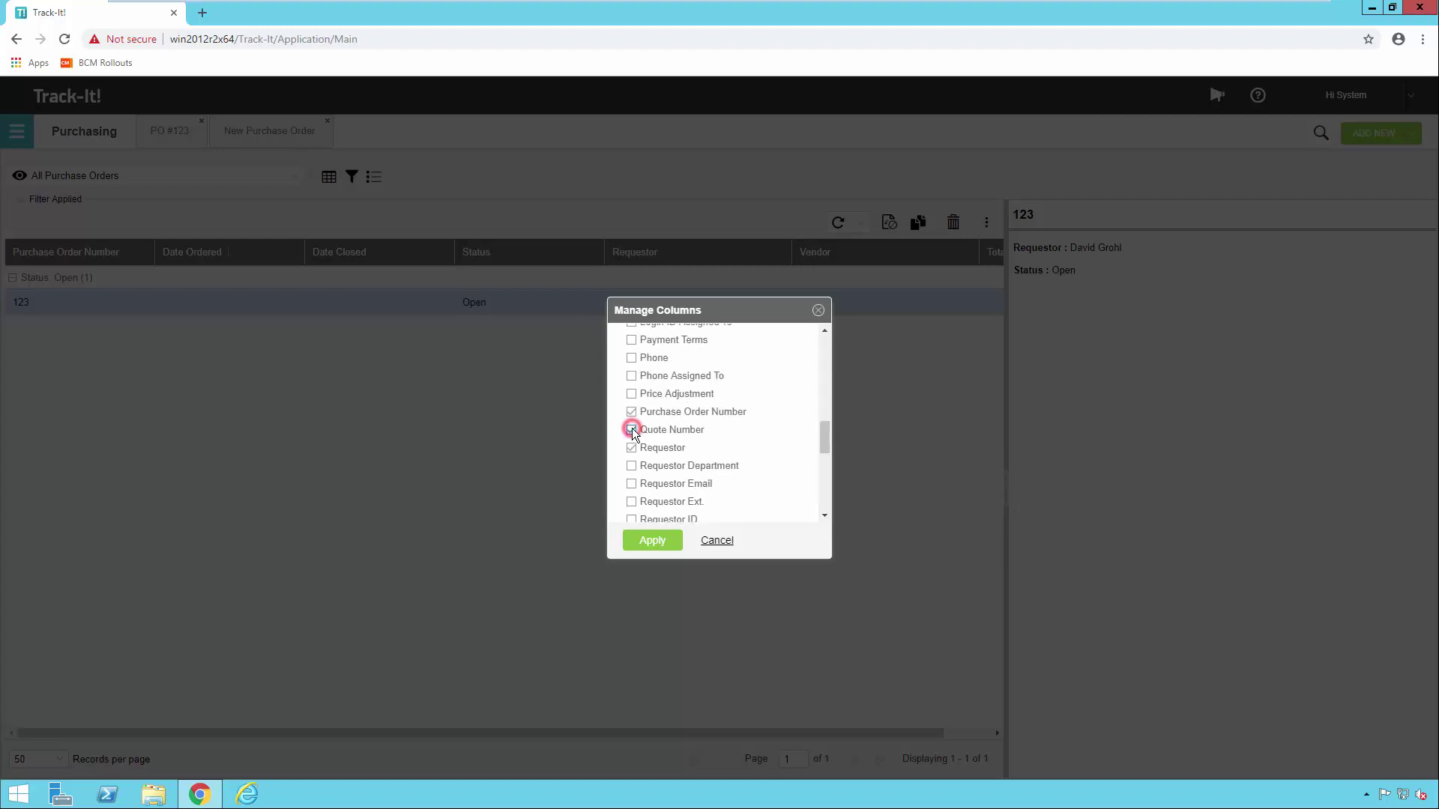
click(652, 538)
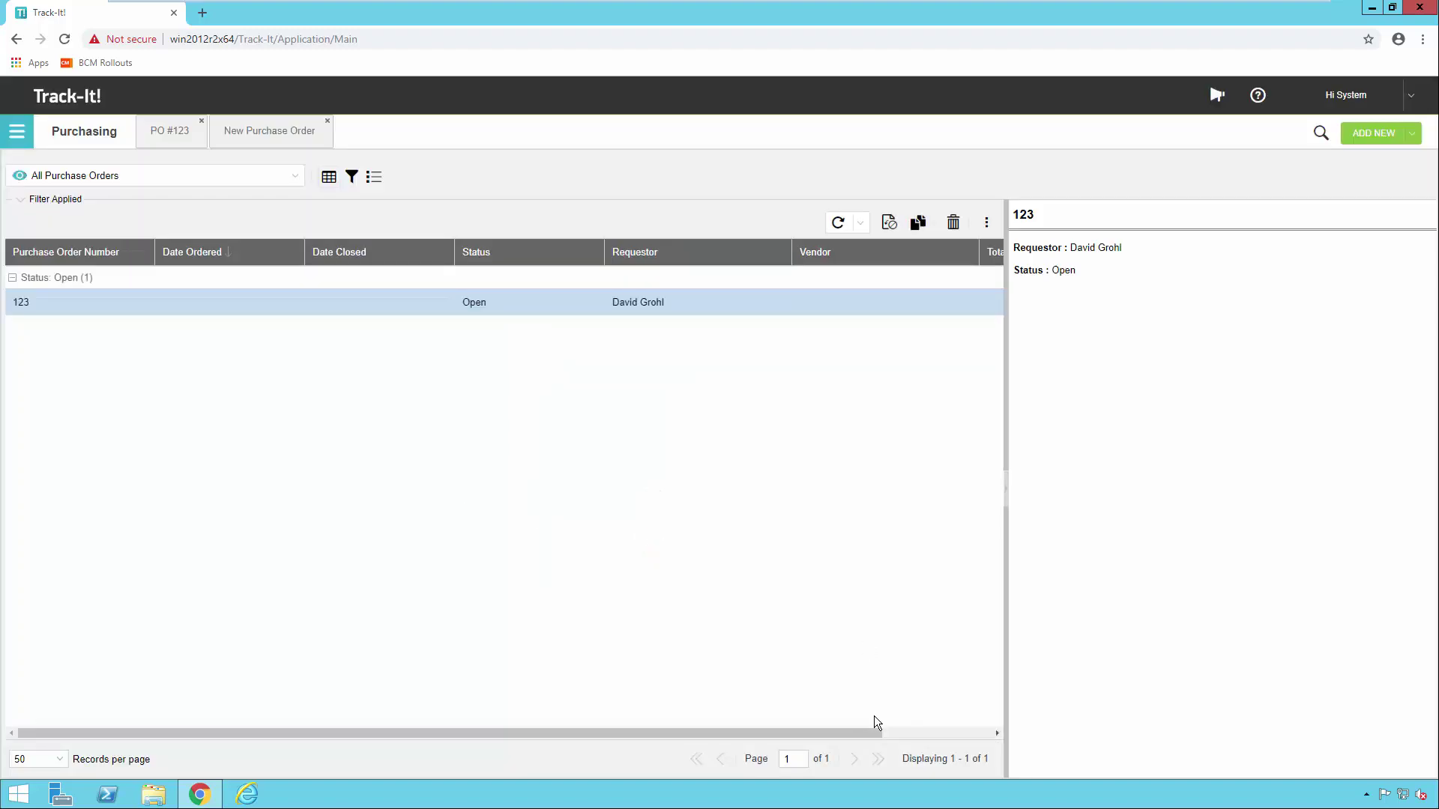
Move the Quote Number column beside Date Ordered and turn off grouping by status
click(913, 731)
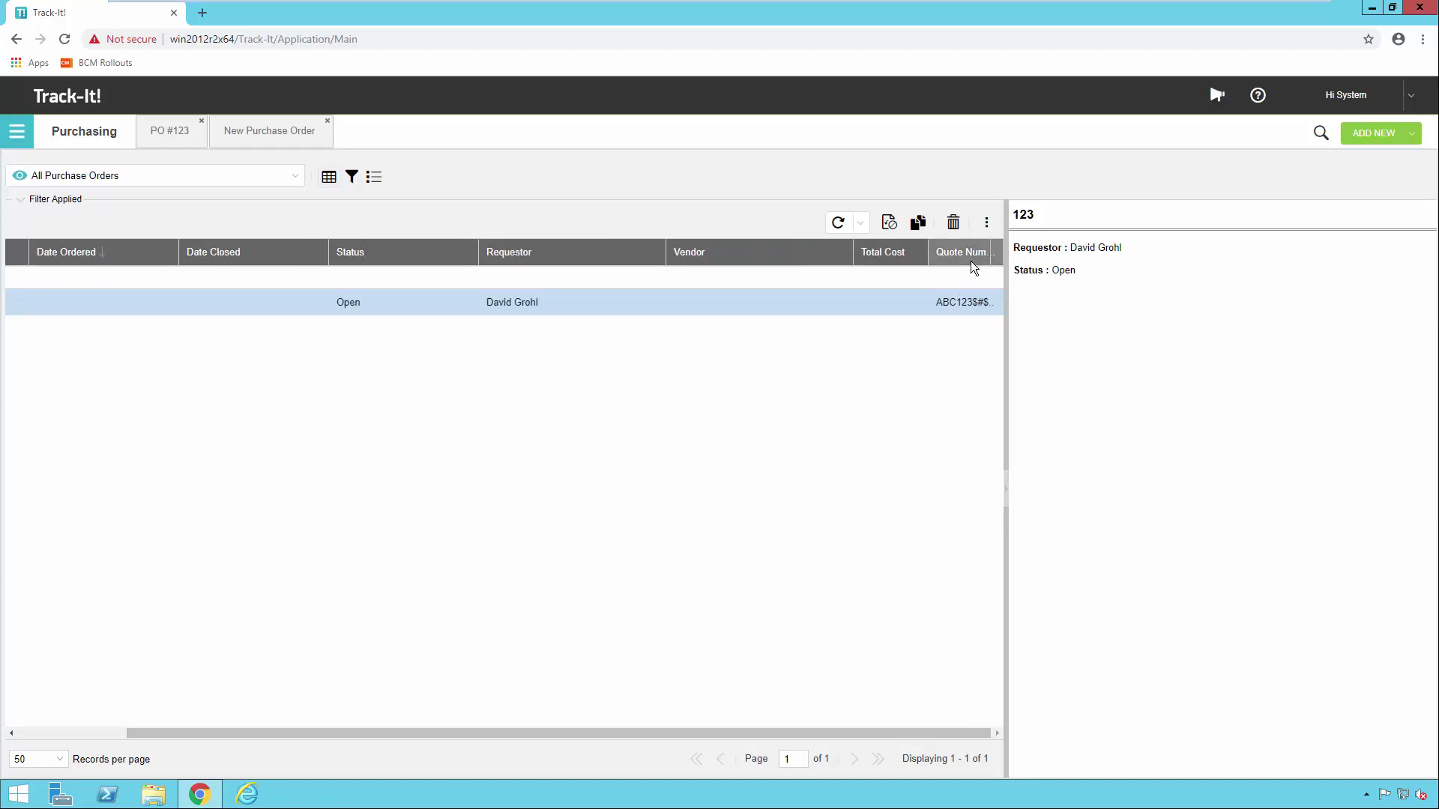
drag(964, 257, 190, 257)
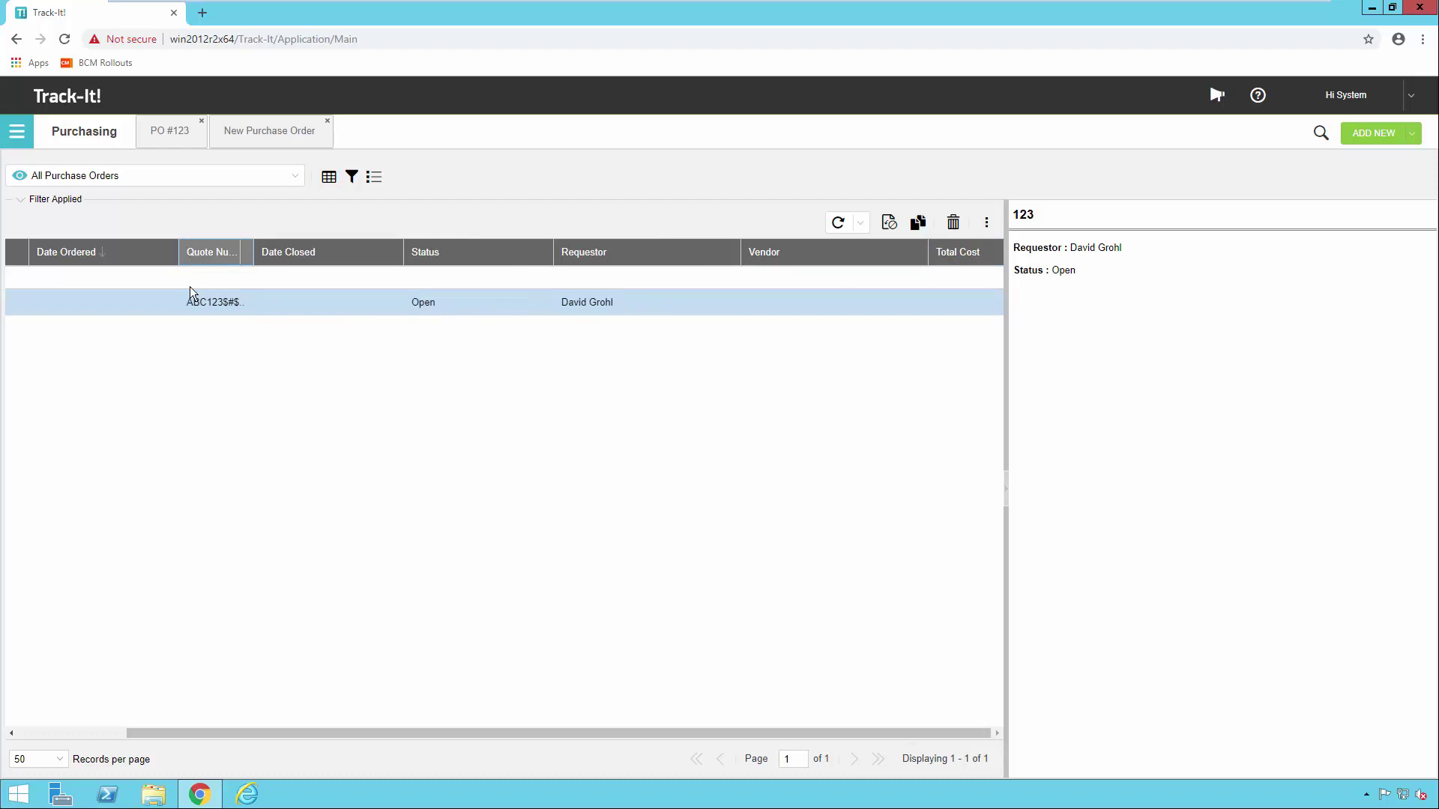
click(87, 733)
drag(378, 252, 403, 248)
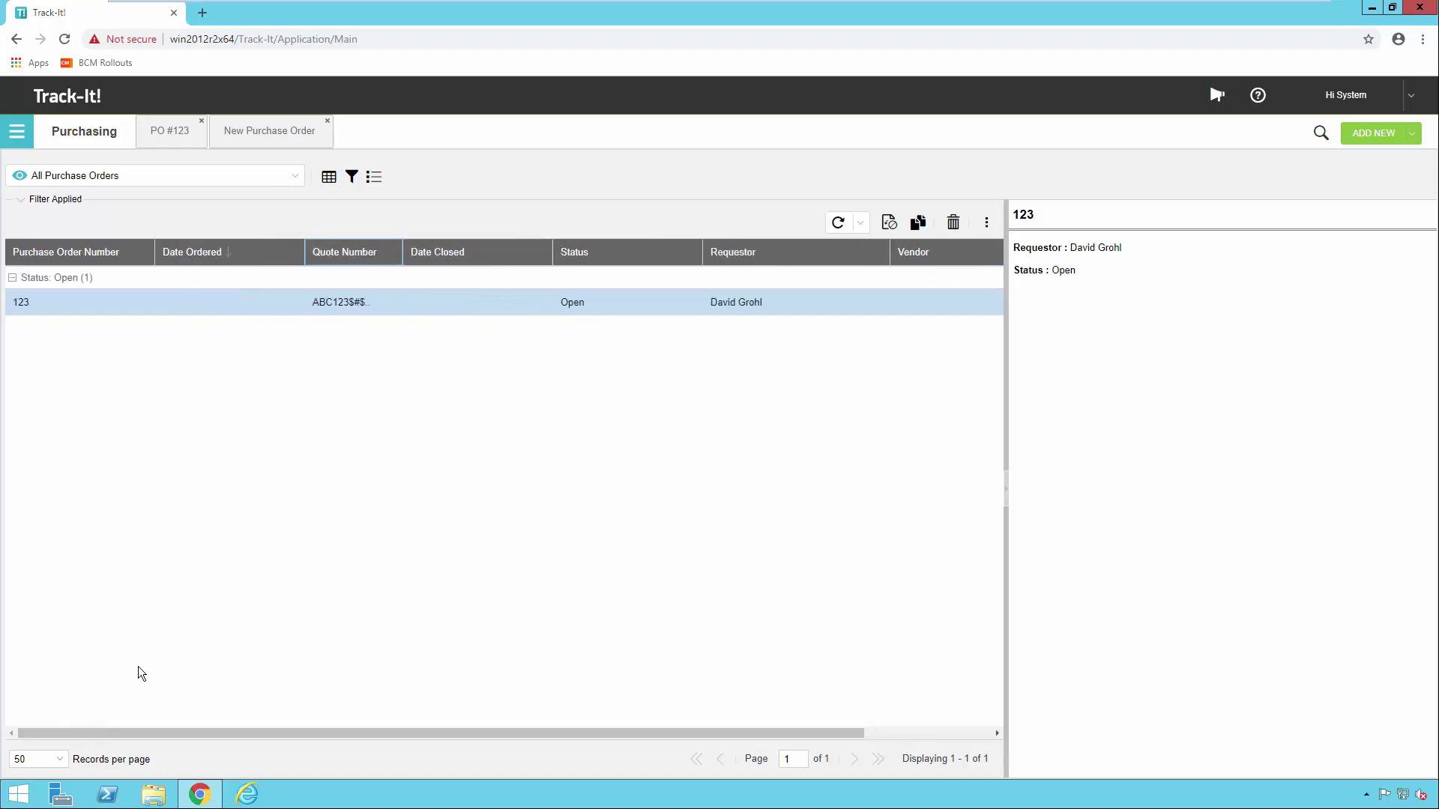
click(145, 253)
click(150, 334)
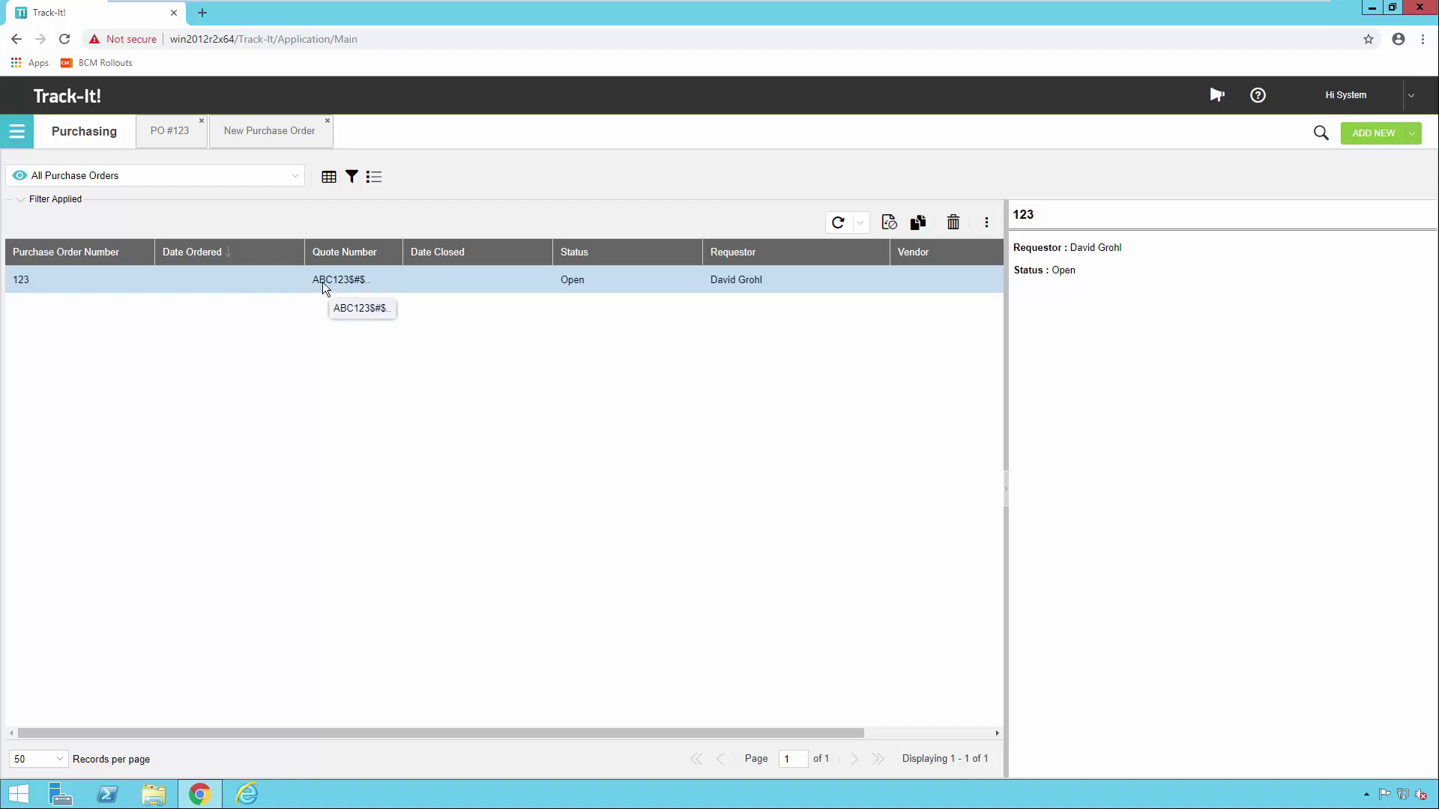
Save the layout as view 'New All PO' and open purchase order 123
click(295, 184)
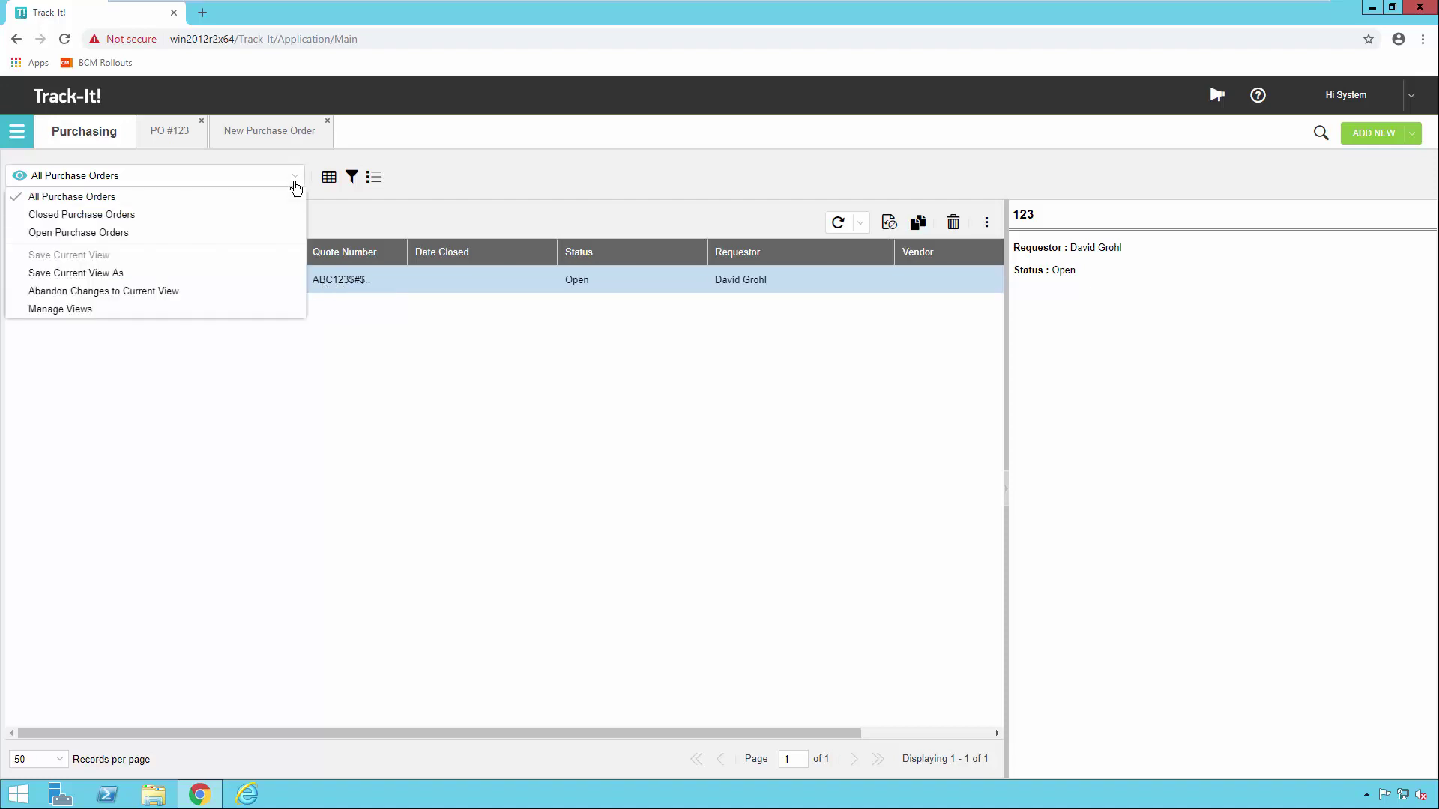
click(116, 273)
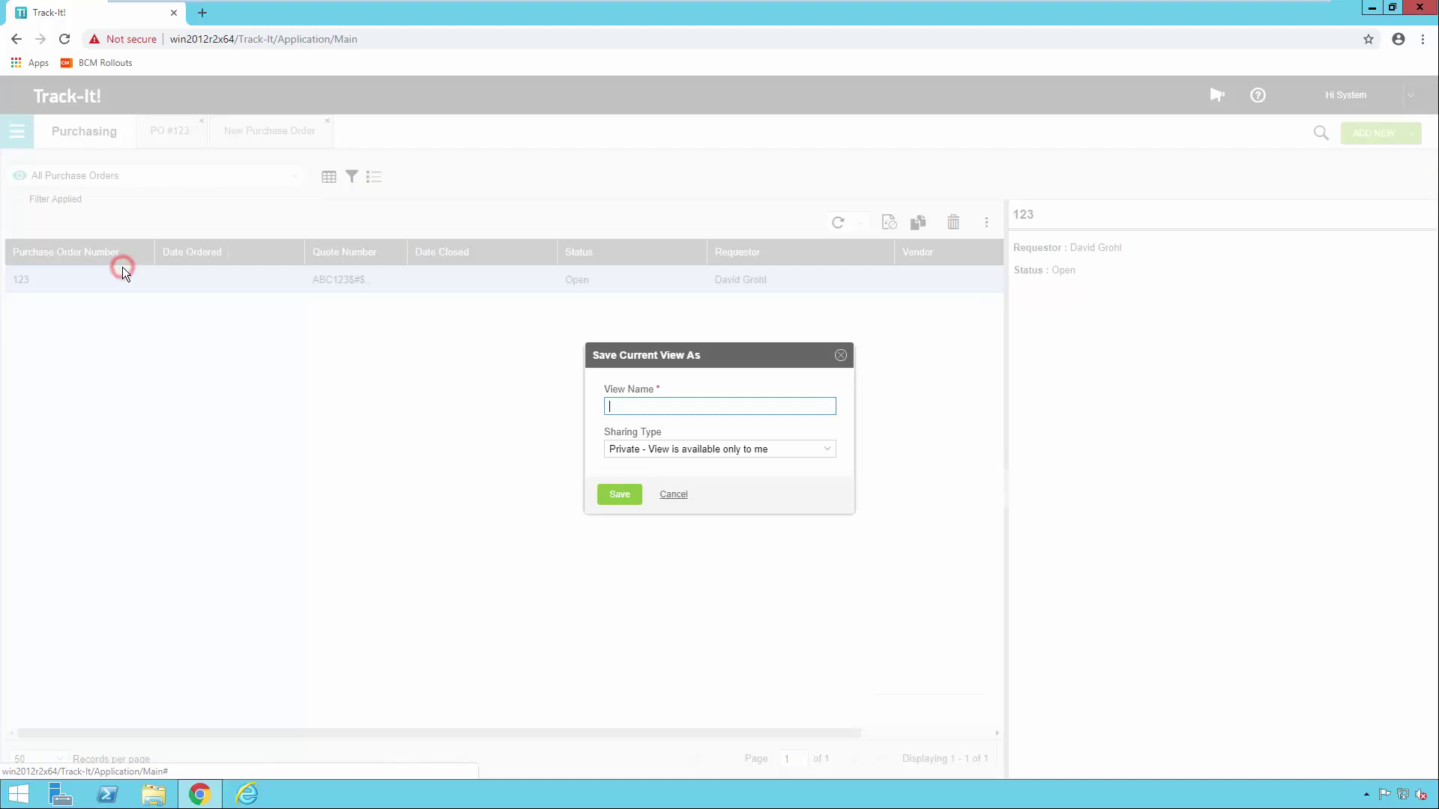
text(New All POs)
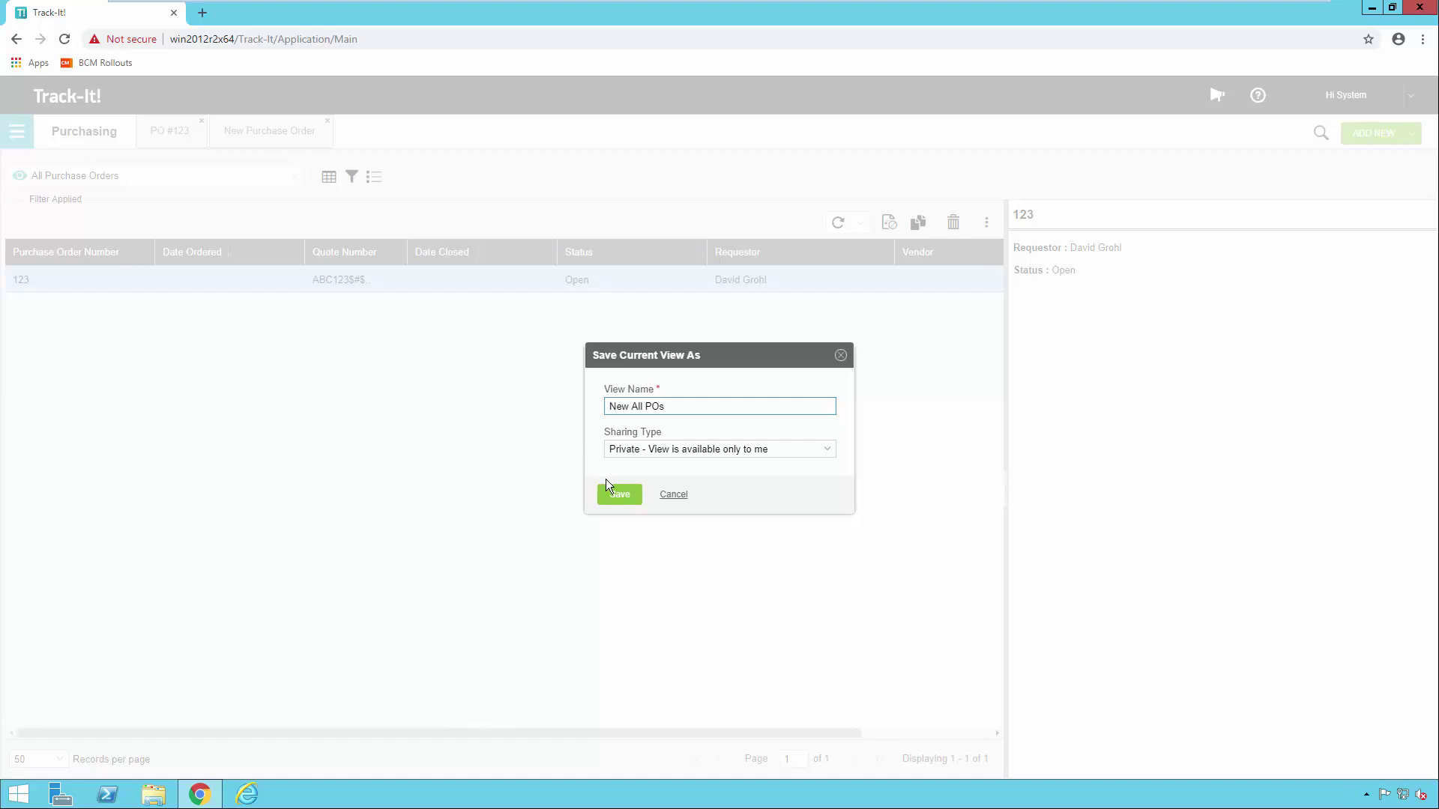
click(620, 498)
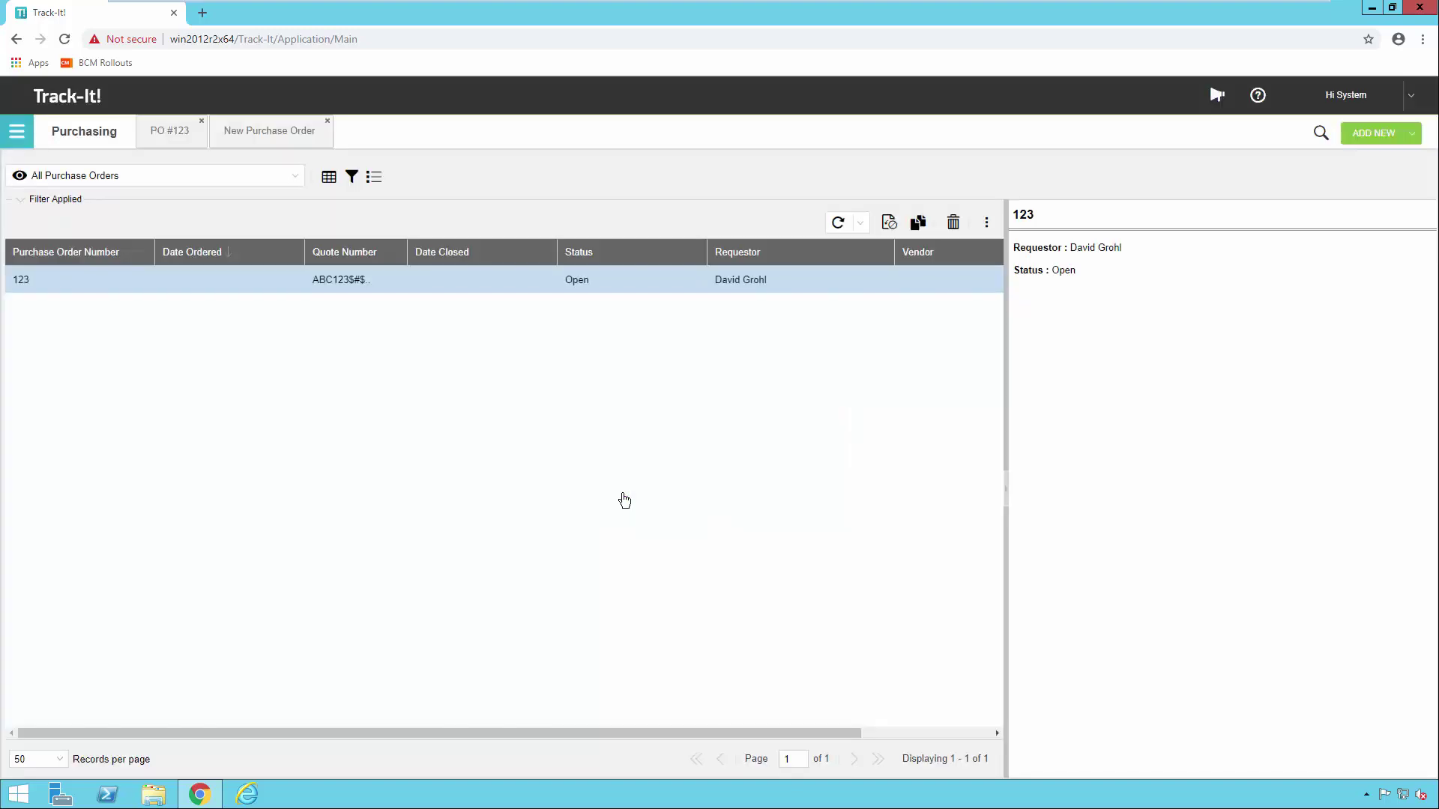
double_click(426, 280)
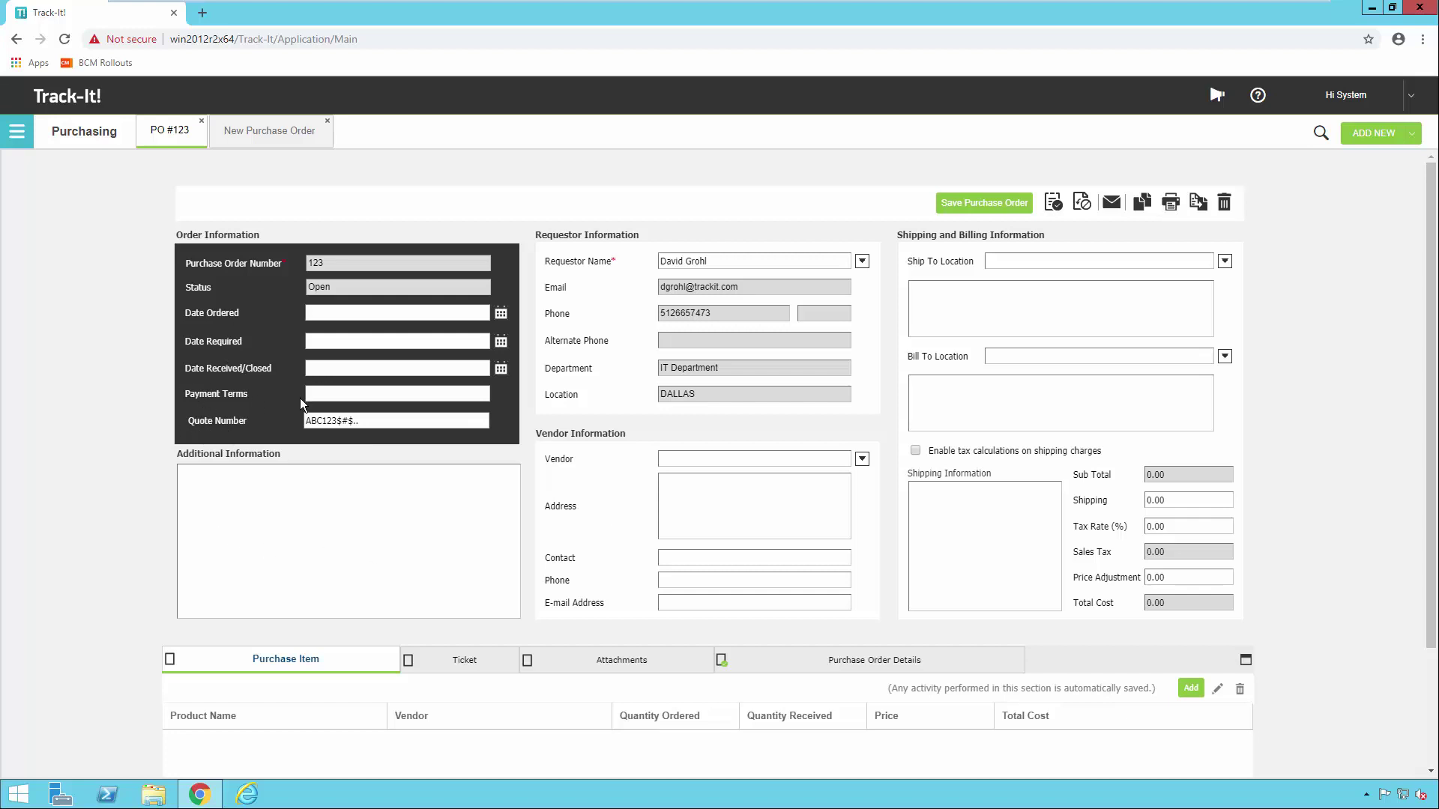
Copy the Purchase Order Print Report in Reports > Print Preview to create a duplicate
click(21, 139)
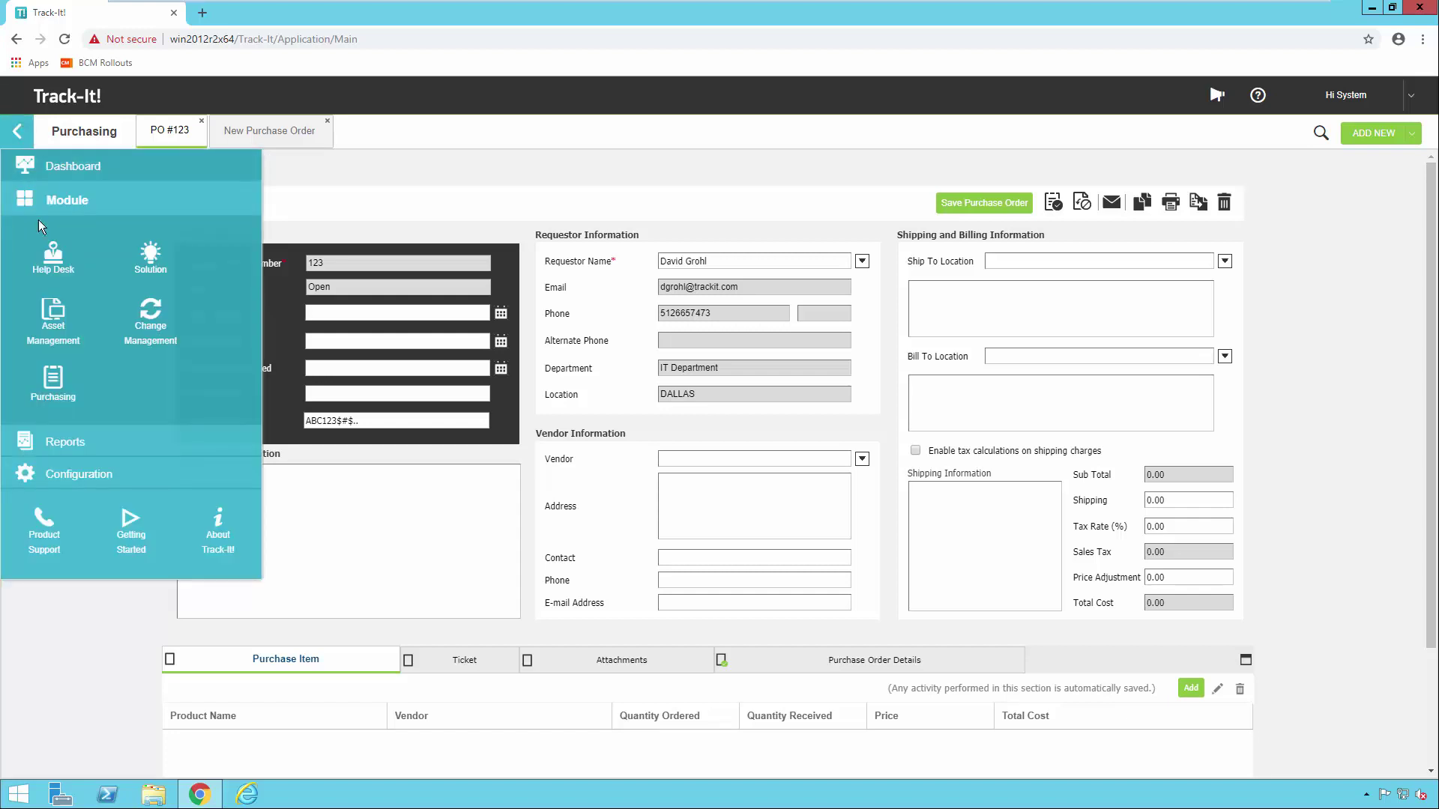
click(90, 445)
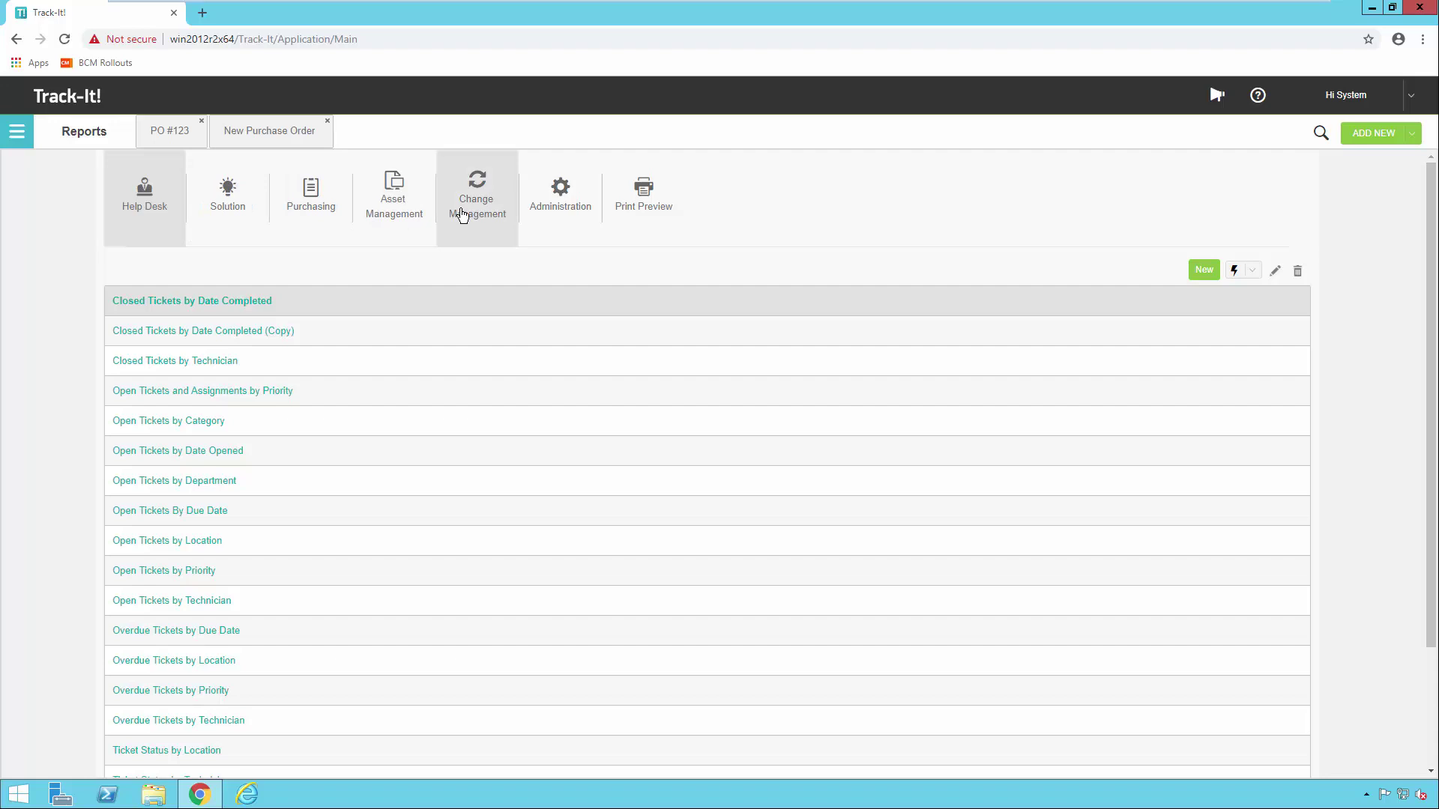
click(641, 194)
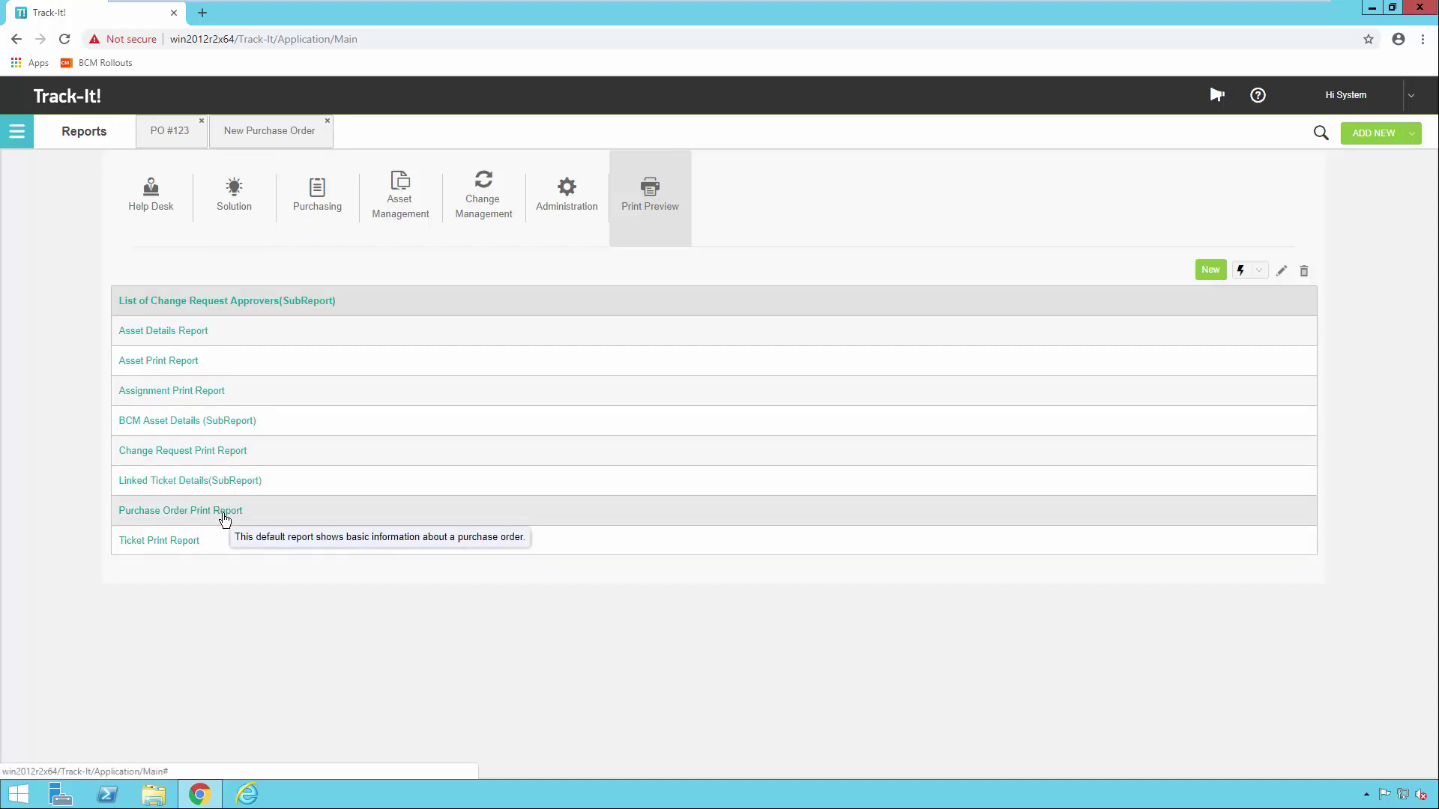
click(315, 515)
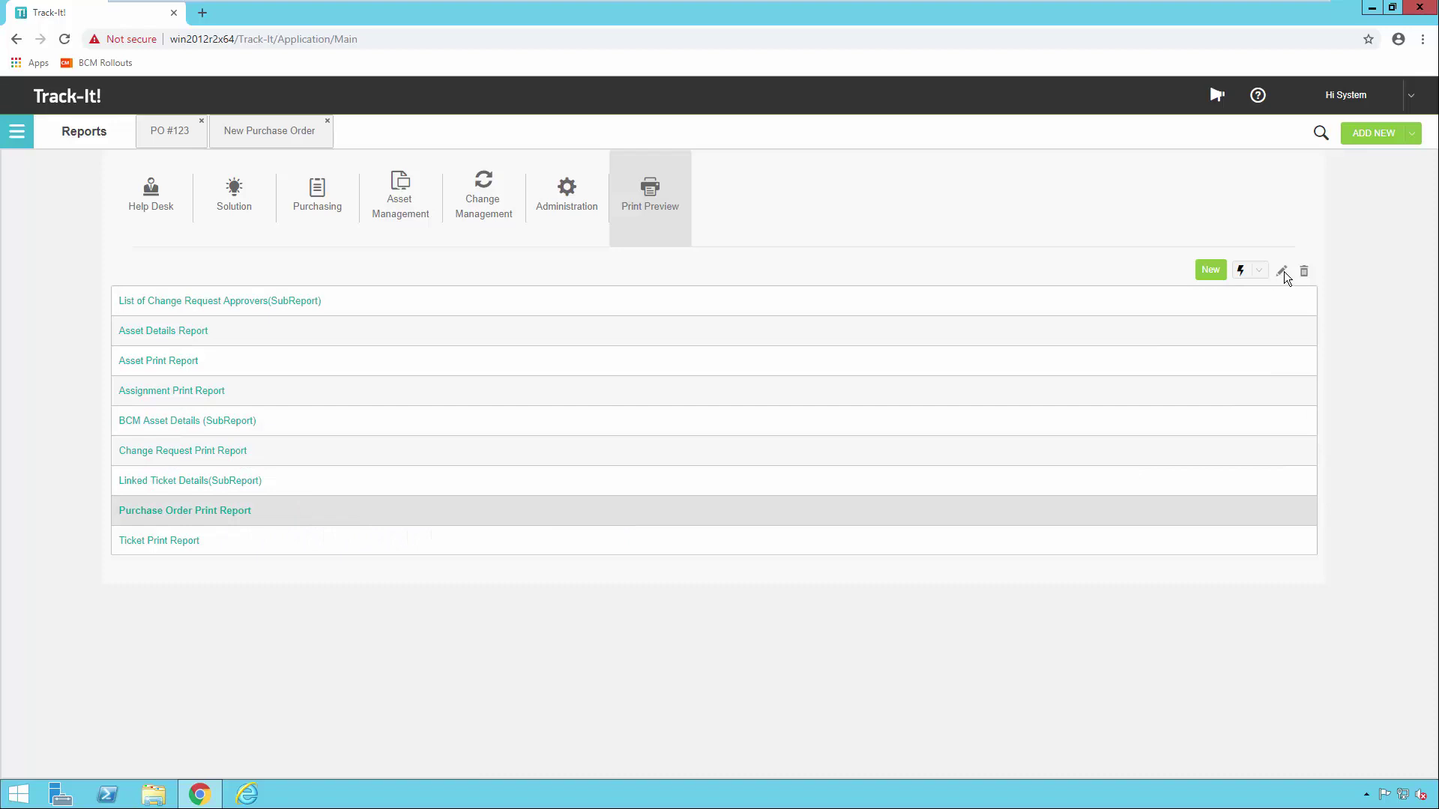
click(1259, 270)
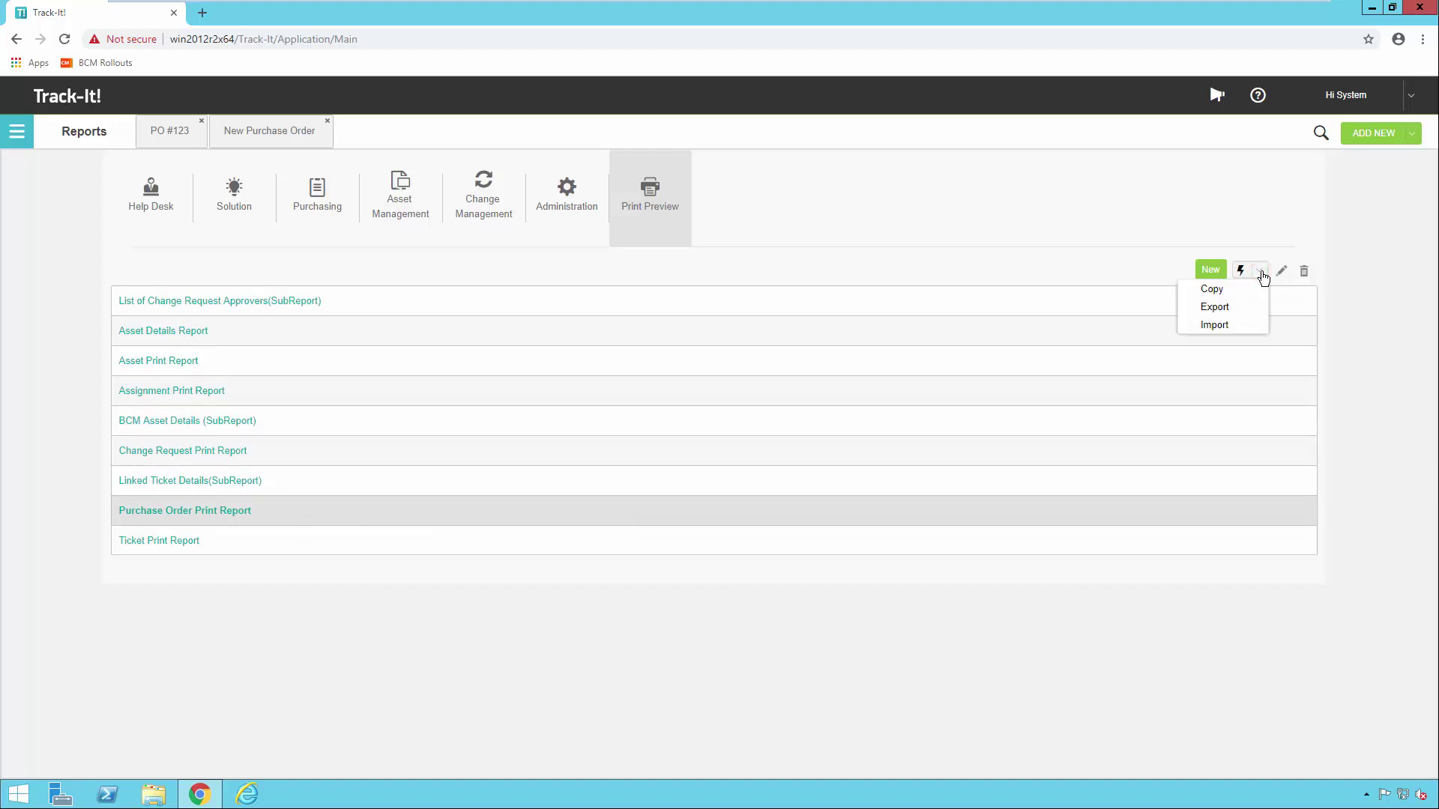
click(1222, 288)
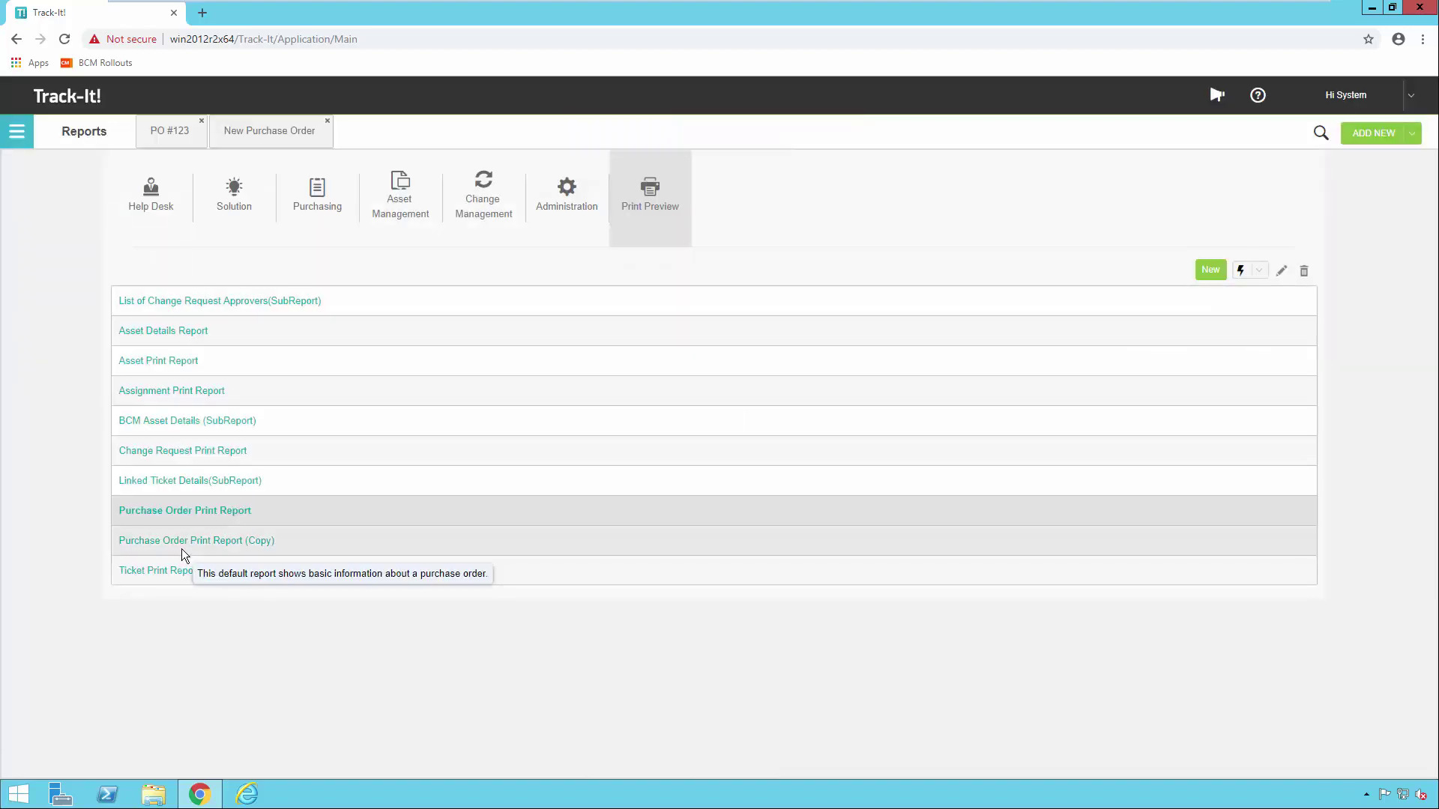
Retitle the copied report 'Custom PO Report' and open its layout in the report designer
click(293, 544)
click(1282, 273)
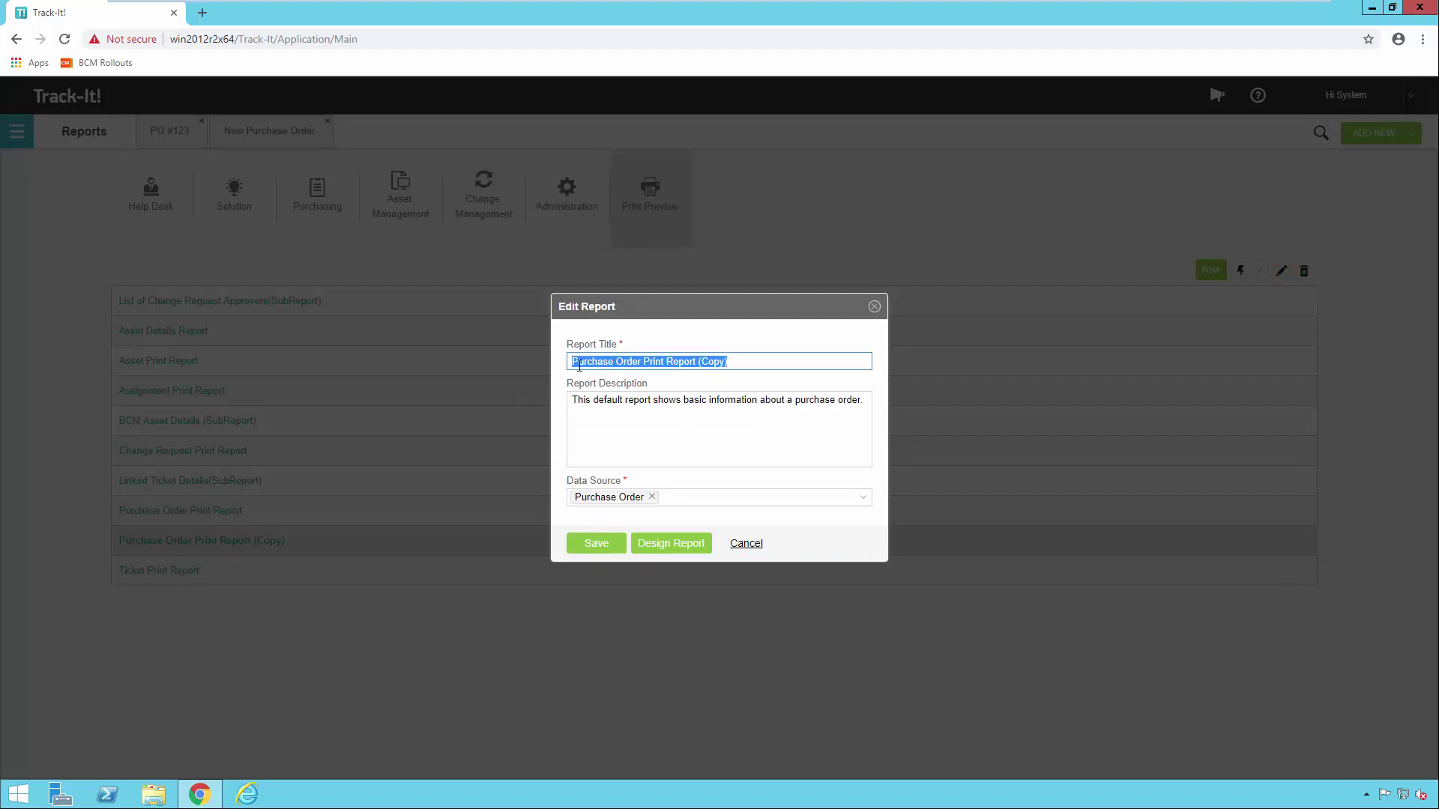
text(Custom PO Report)
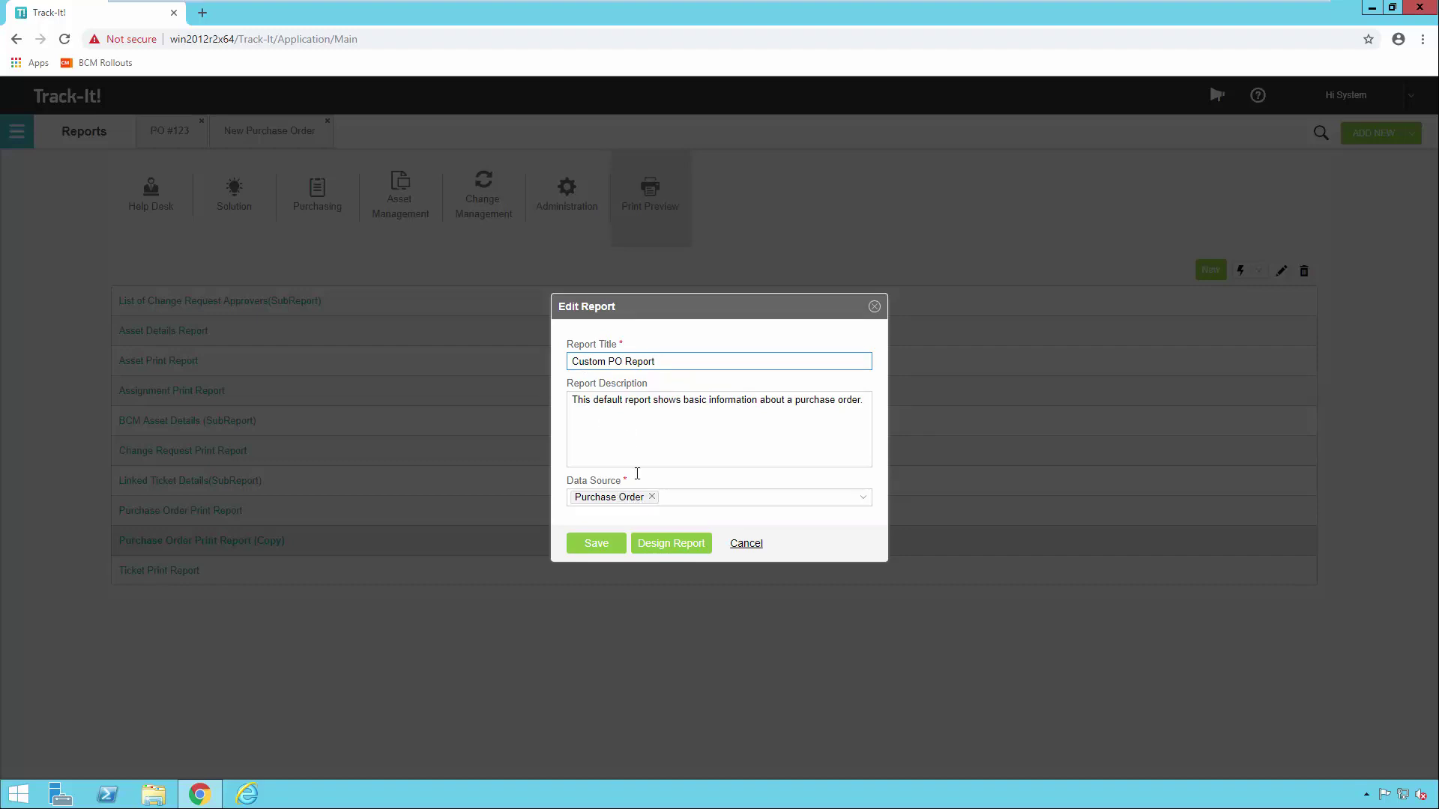
click(675, 548)
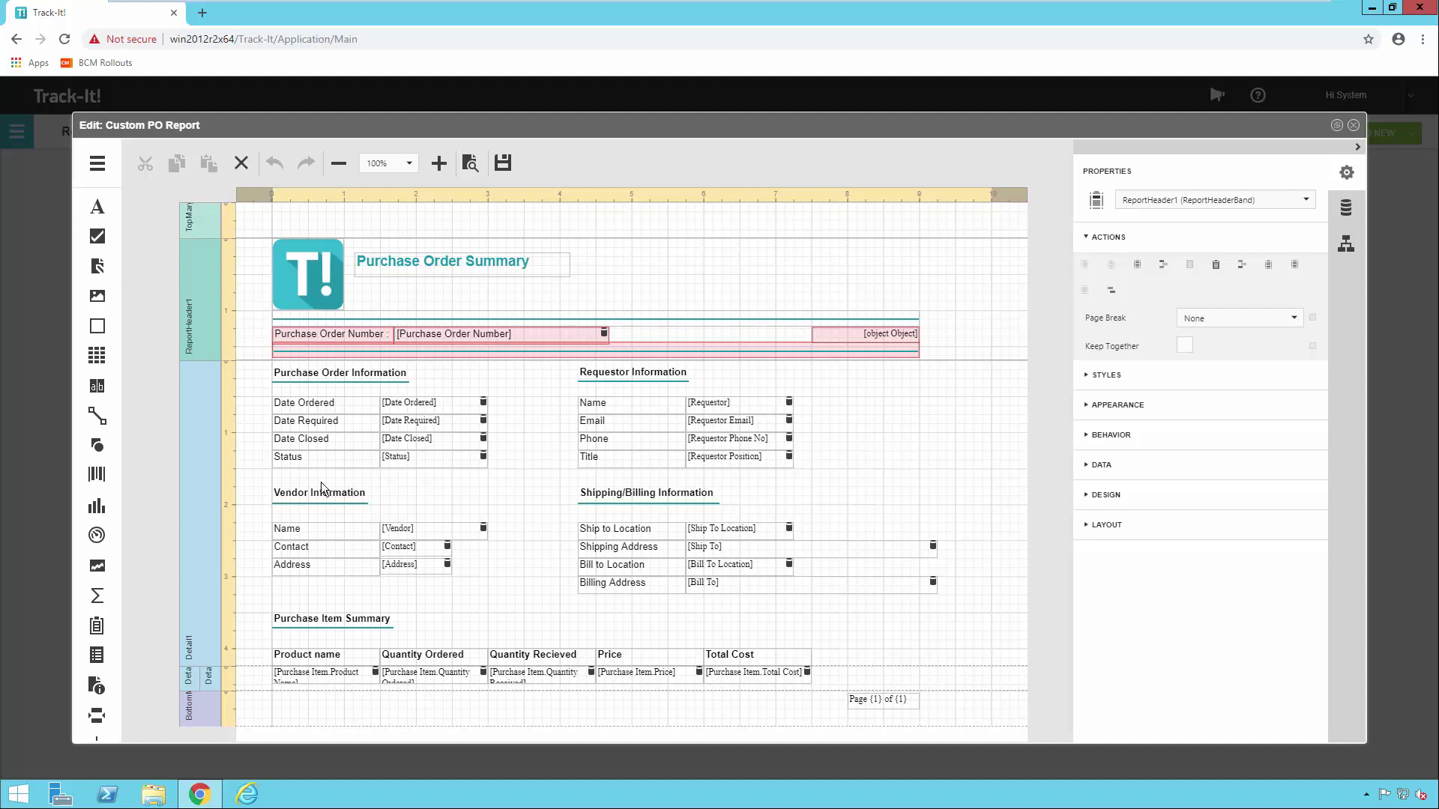
click(258, 482)
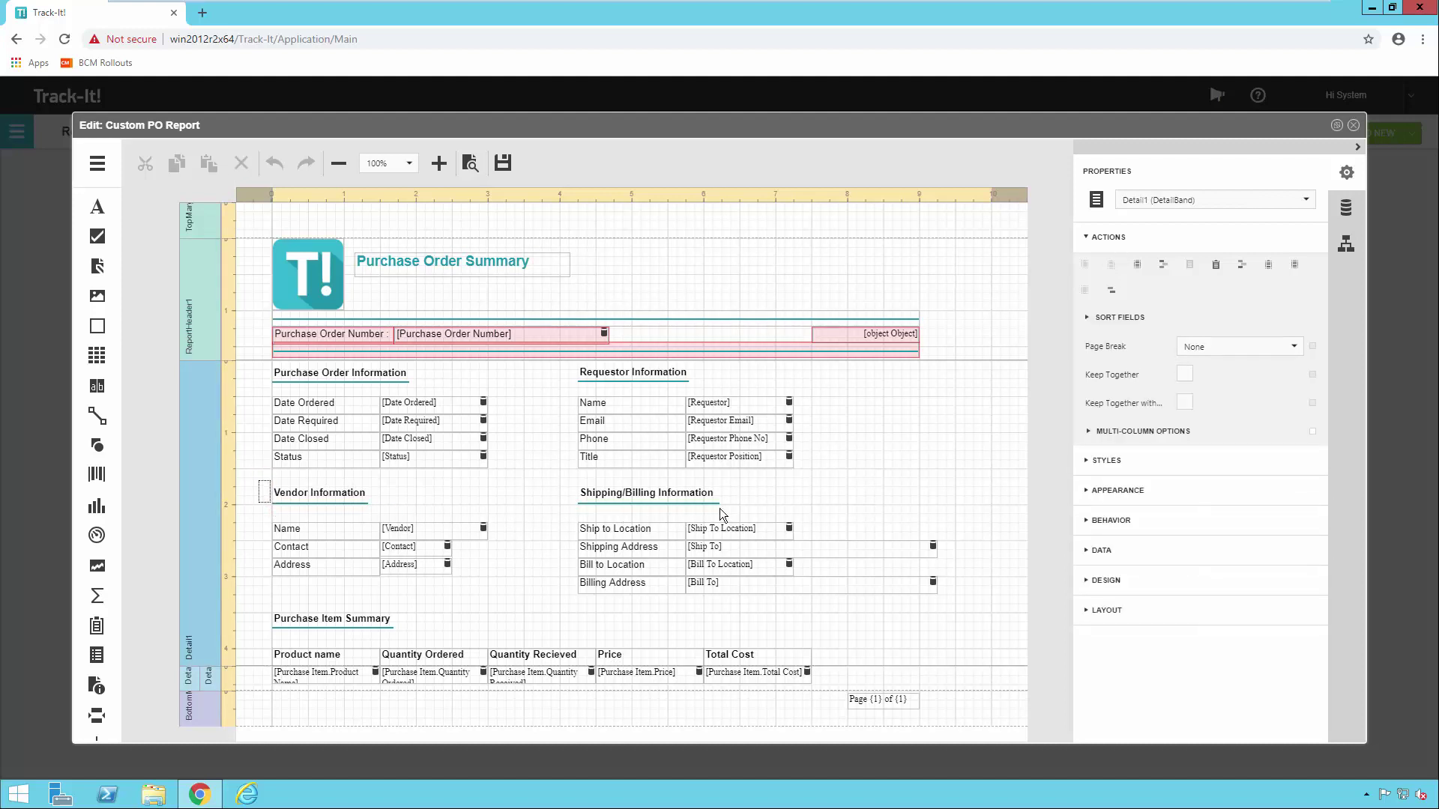
Move the Vendor Information and Shipping/Billing Information headings down slightly together
drag(720, 508, 723, 509)
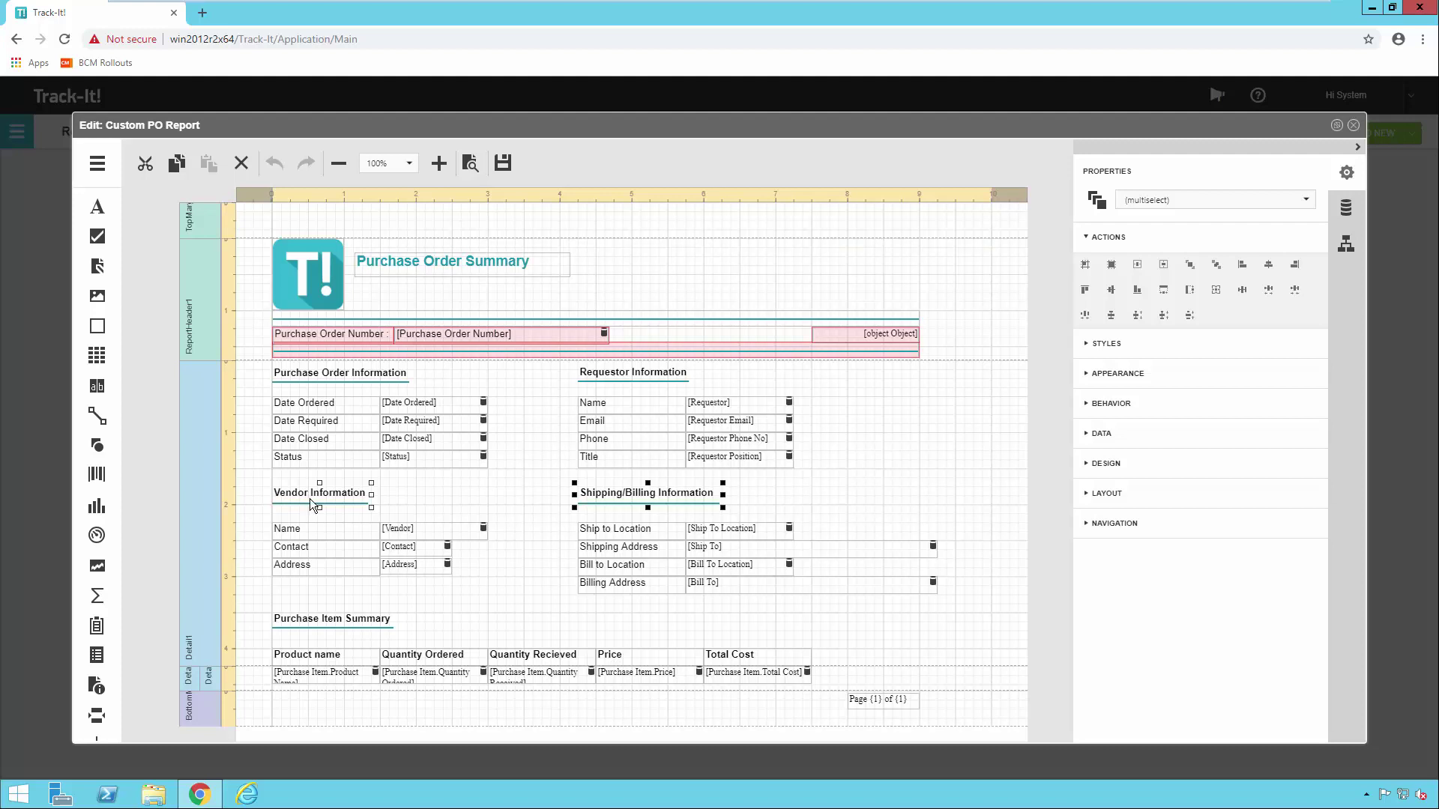
drag(314, 493, 313, 503)
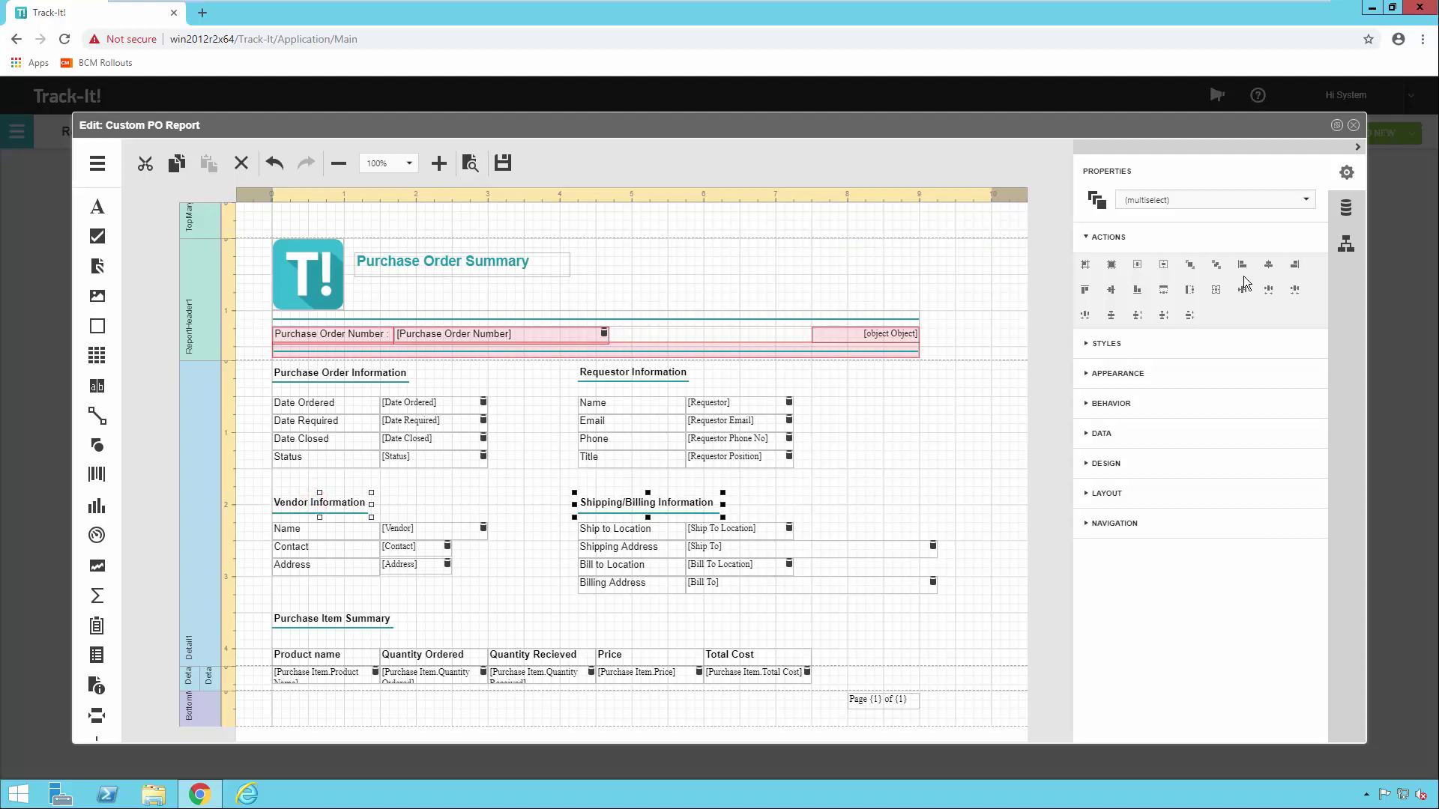
Place the Purchase Order Quote Number field from the Field List under Status, widened to match it
click(1347, 210)
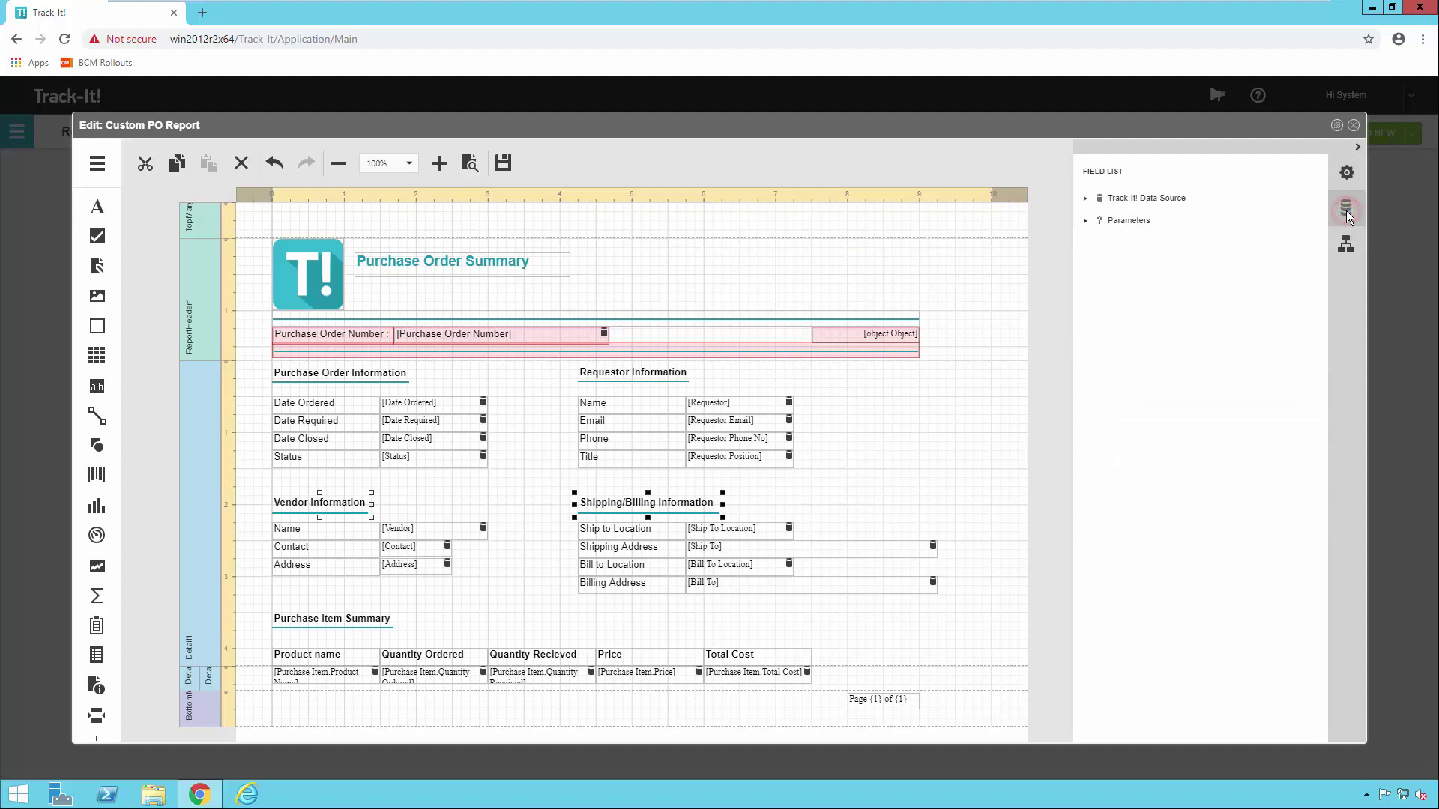
click(1085, 199)
click(1101, 244)
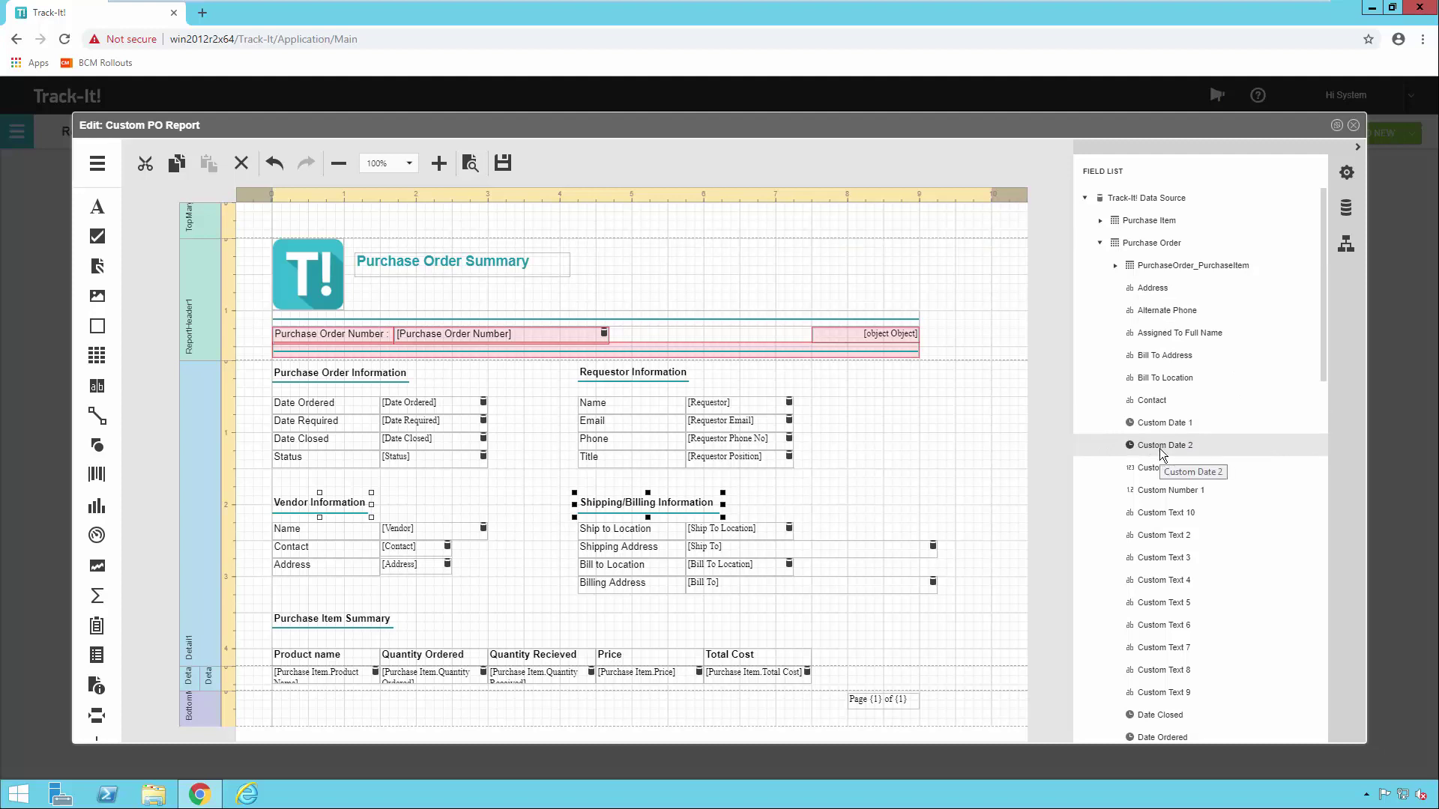
scroll(1248, 468, down, 7)
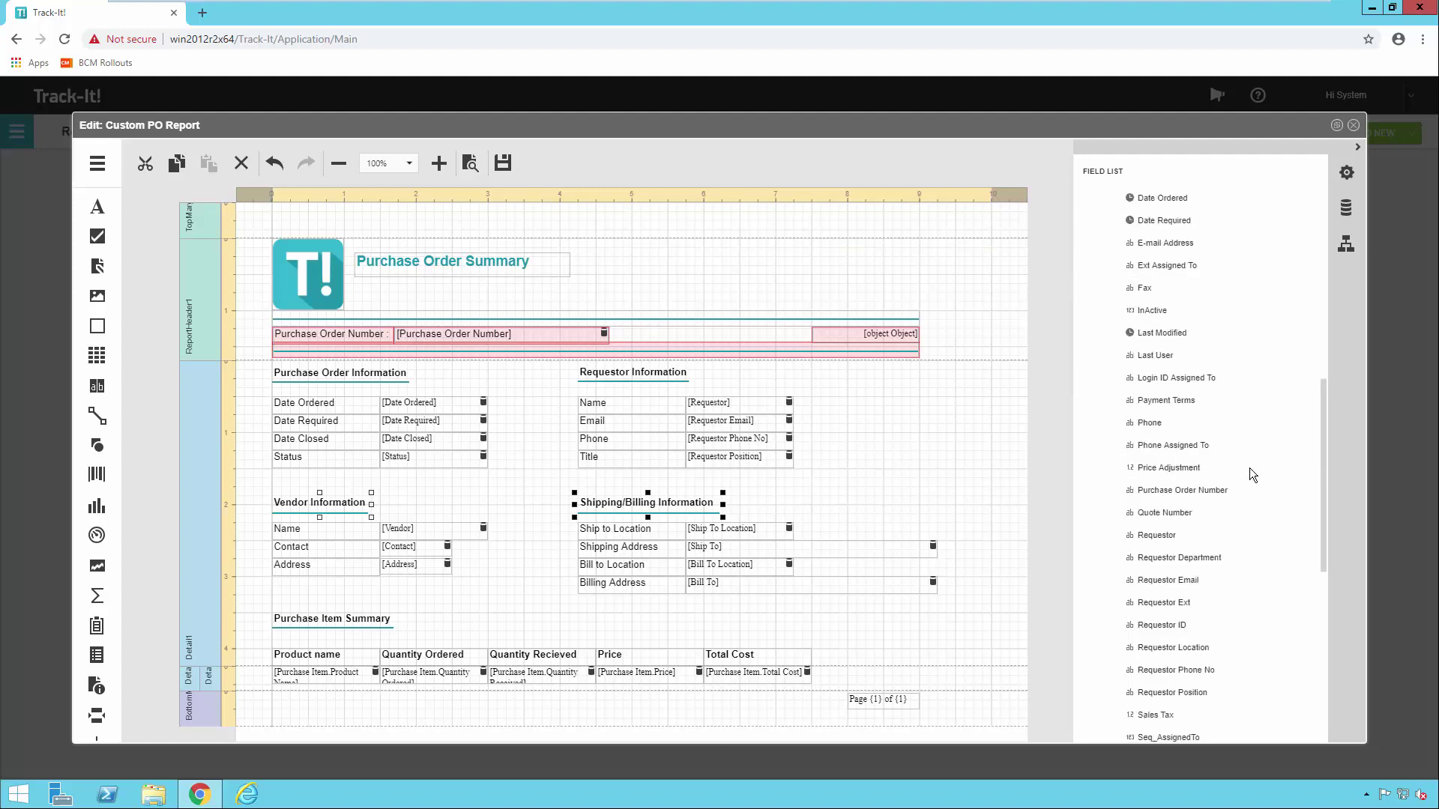
scroll(1249, 467, down, 1)
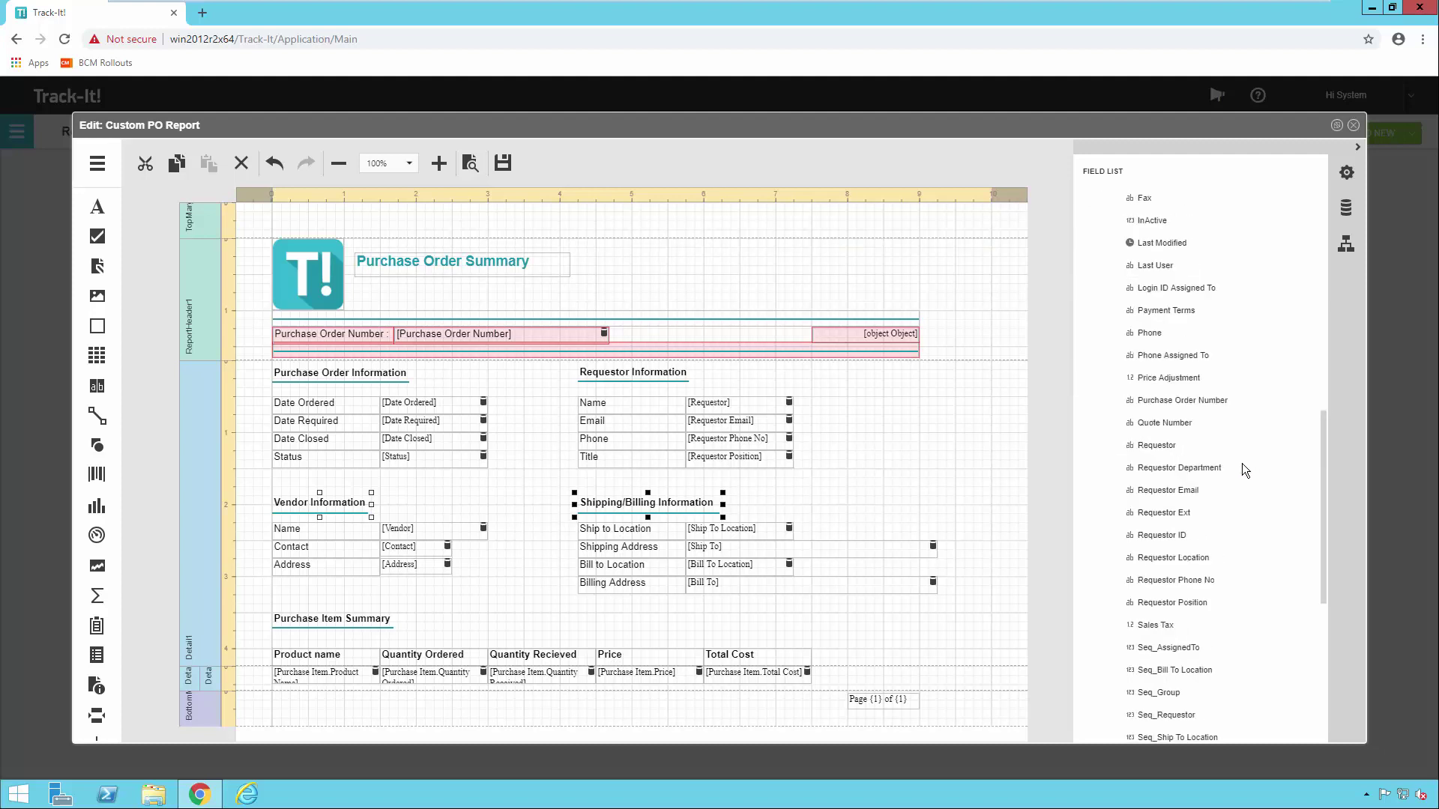
click(1162, 424)
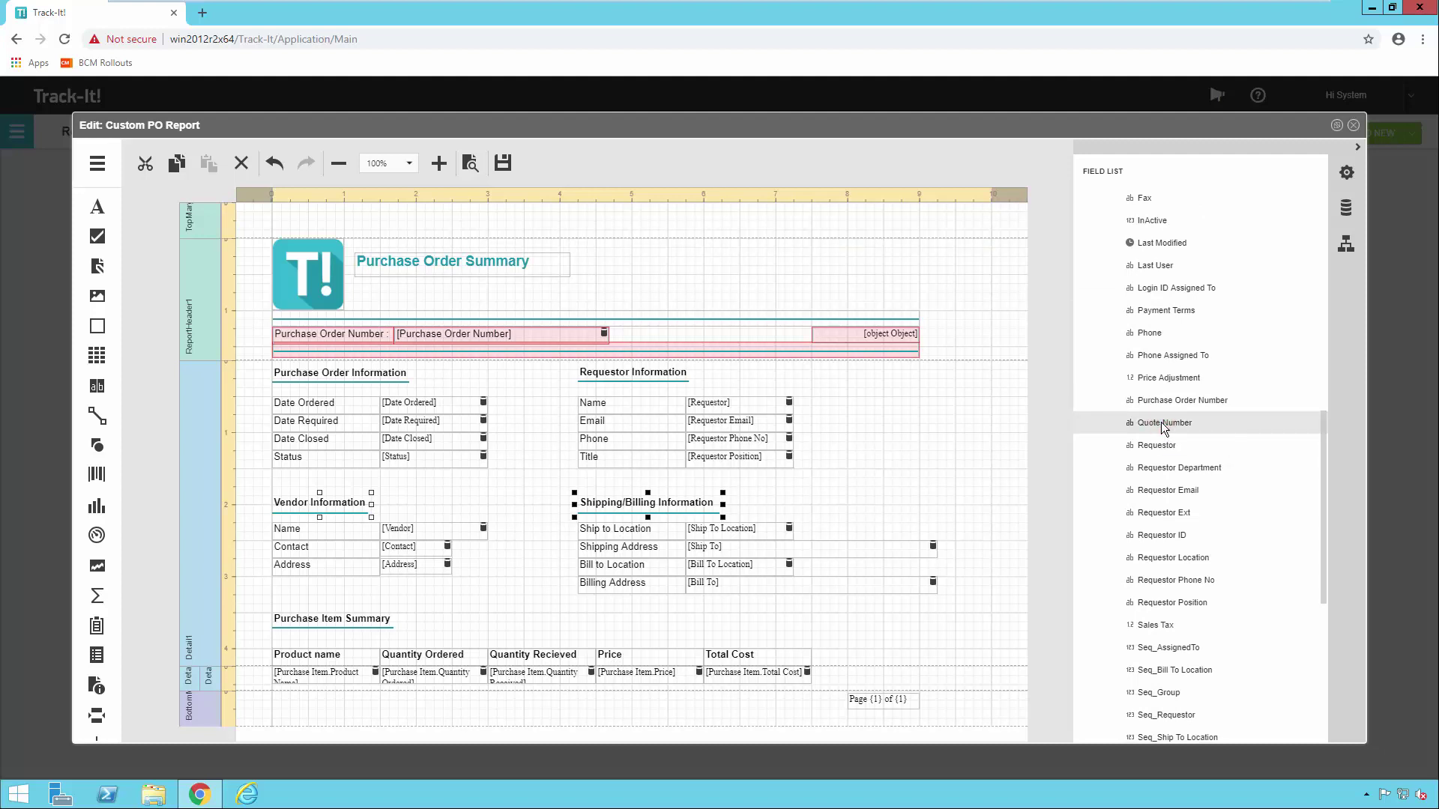
drag(1161, 421, 377, 473)
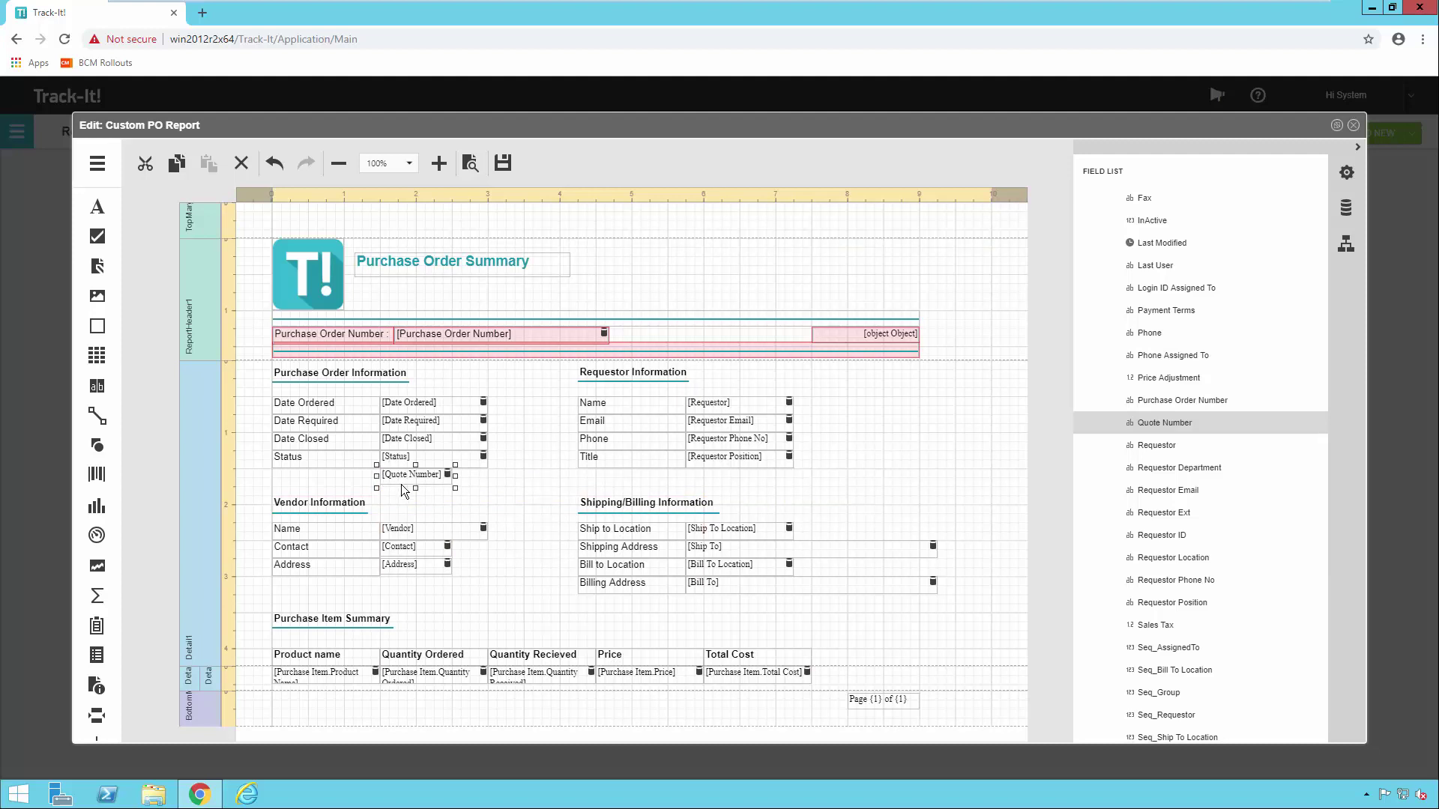
drag(456, 476, 485, 476)
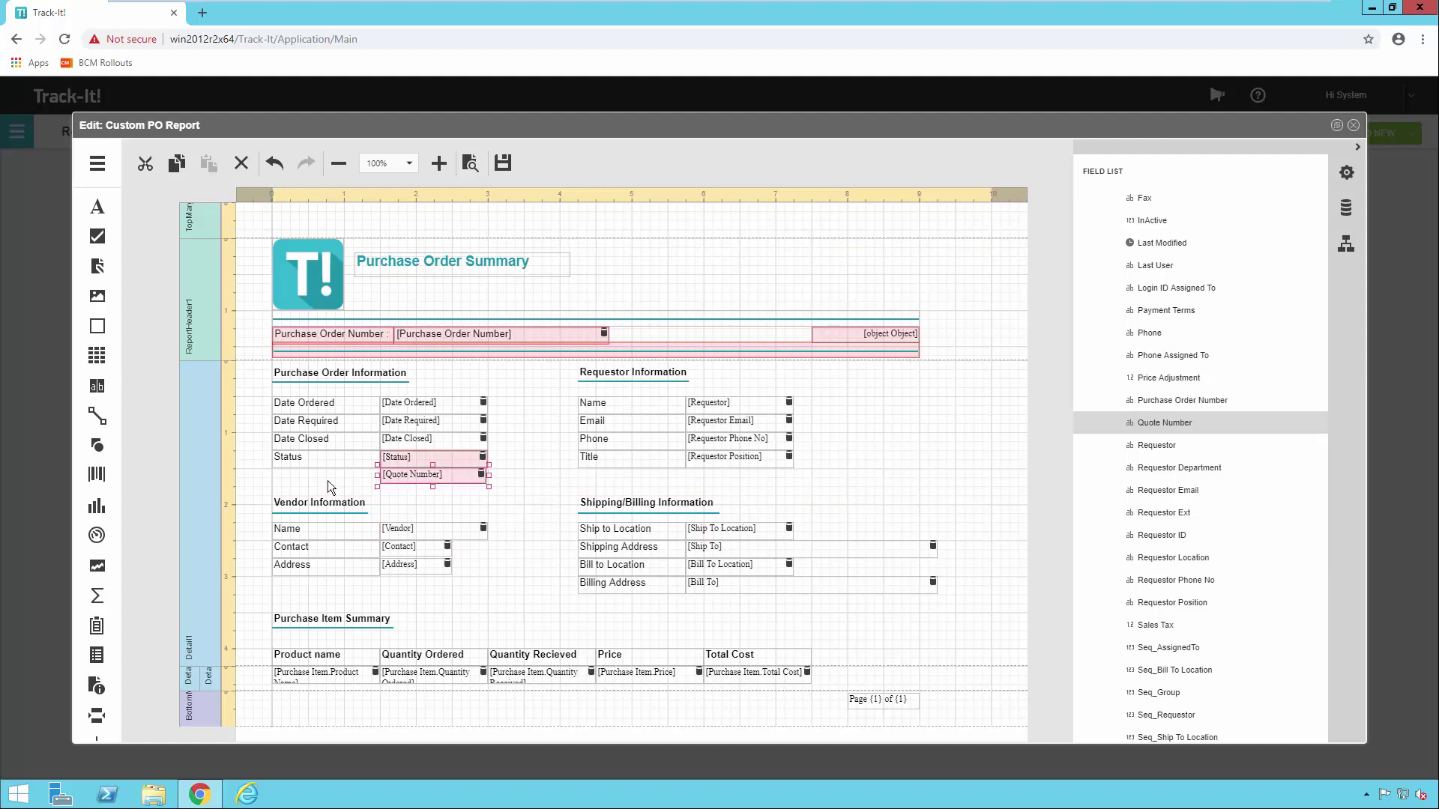
Copy the Status label, paste it into the Detail band, and position it beside [Quote Number]
click(326, 480)
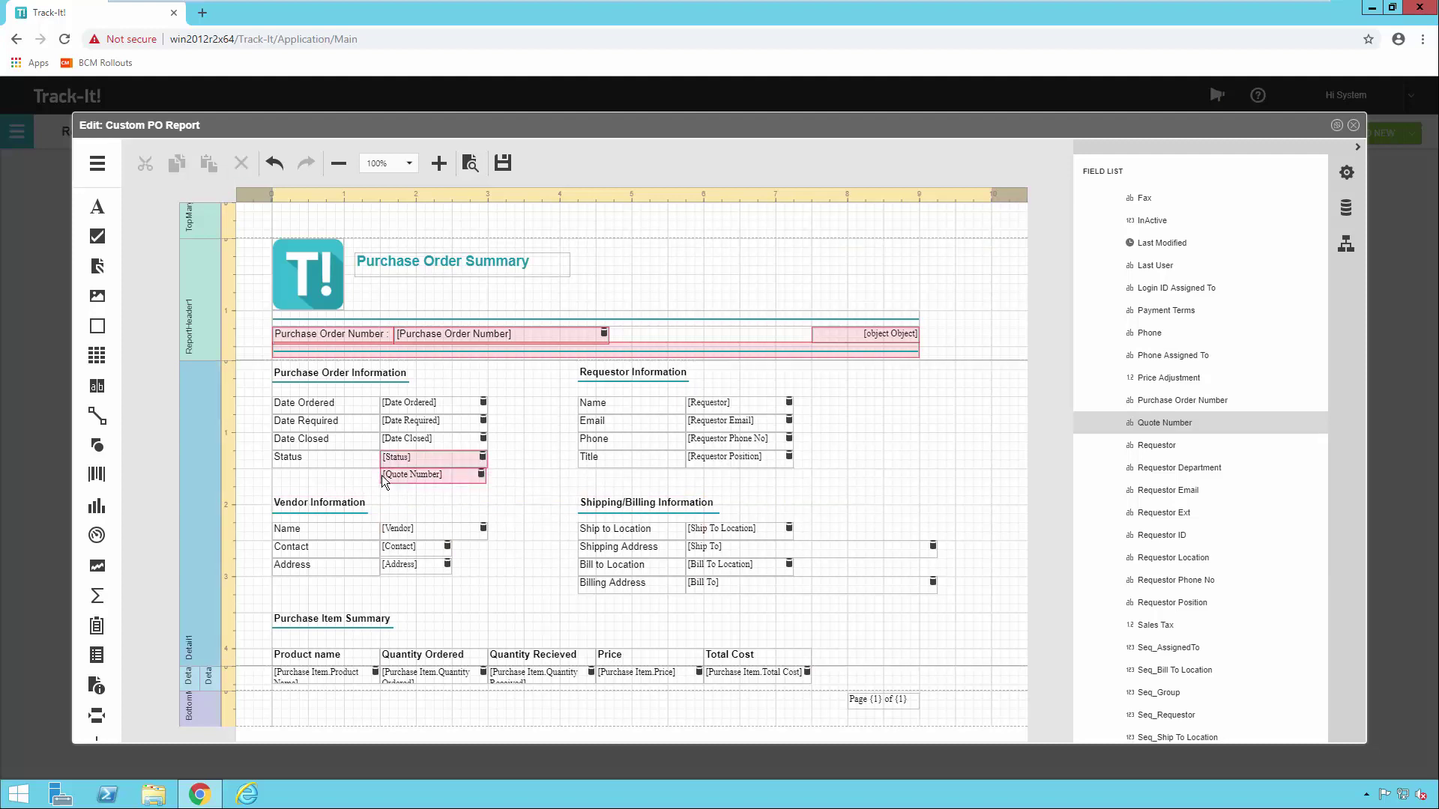
click(300, 461)
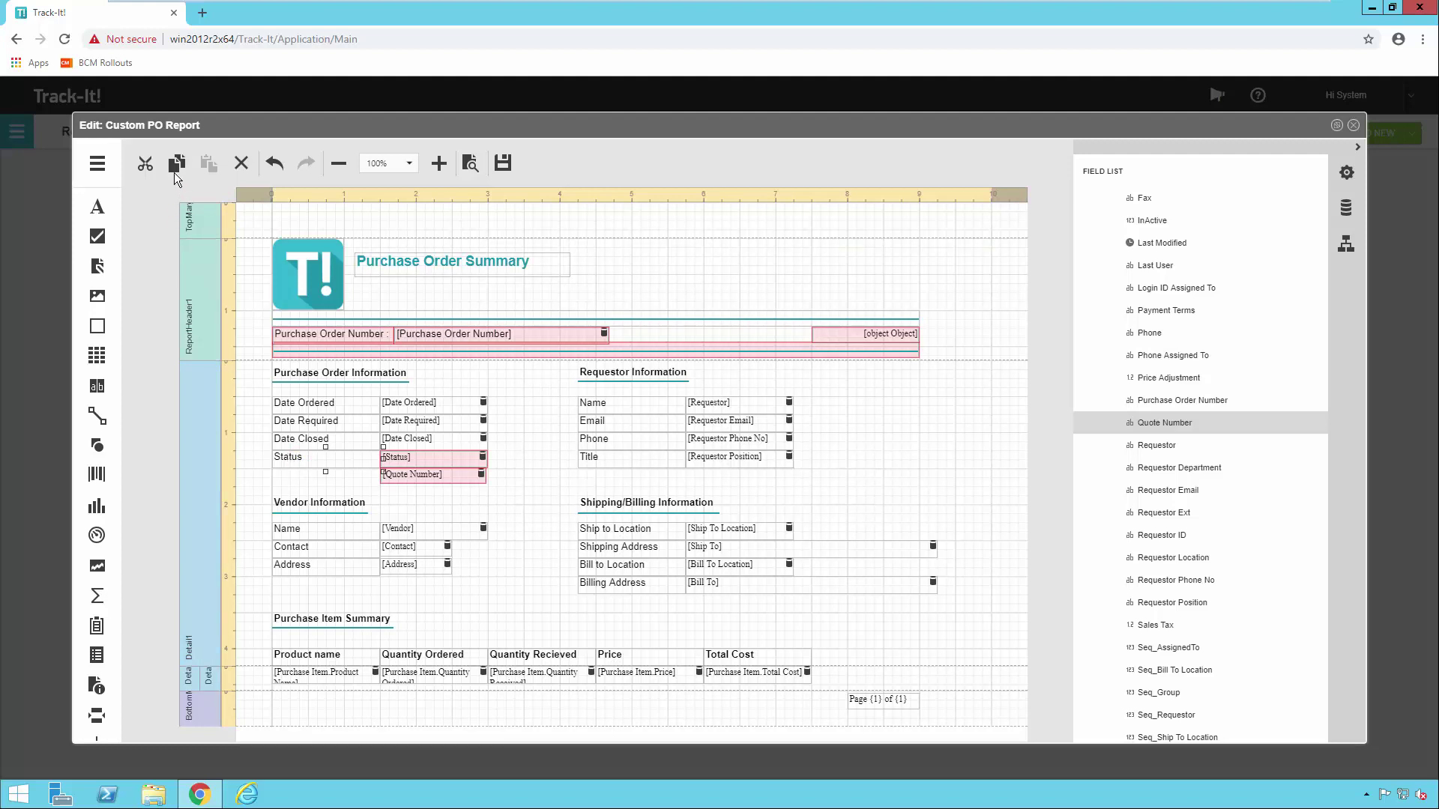
click(177, 164)
click(292, 479)
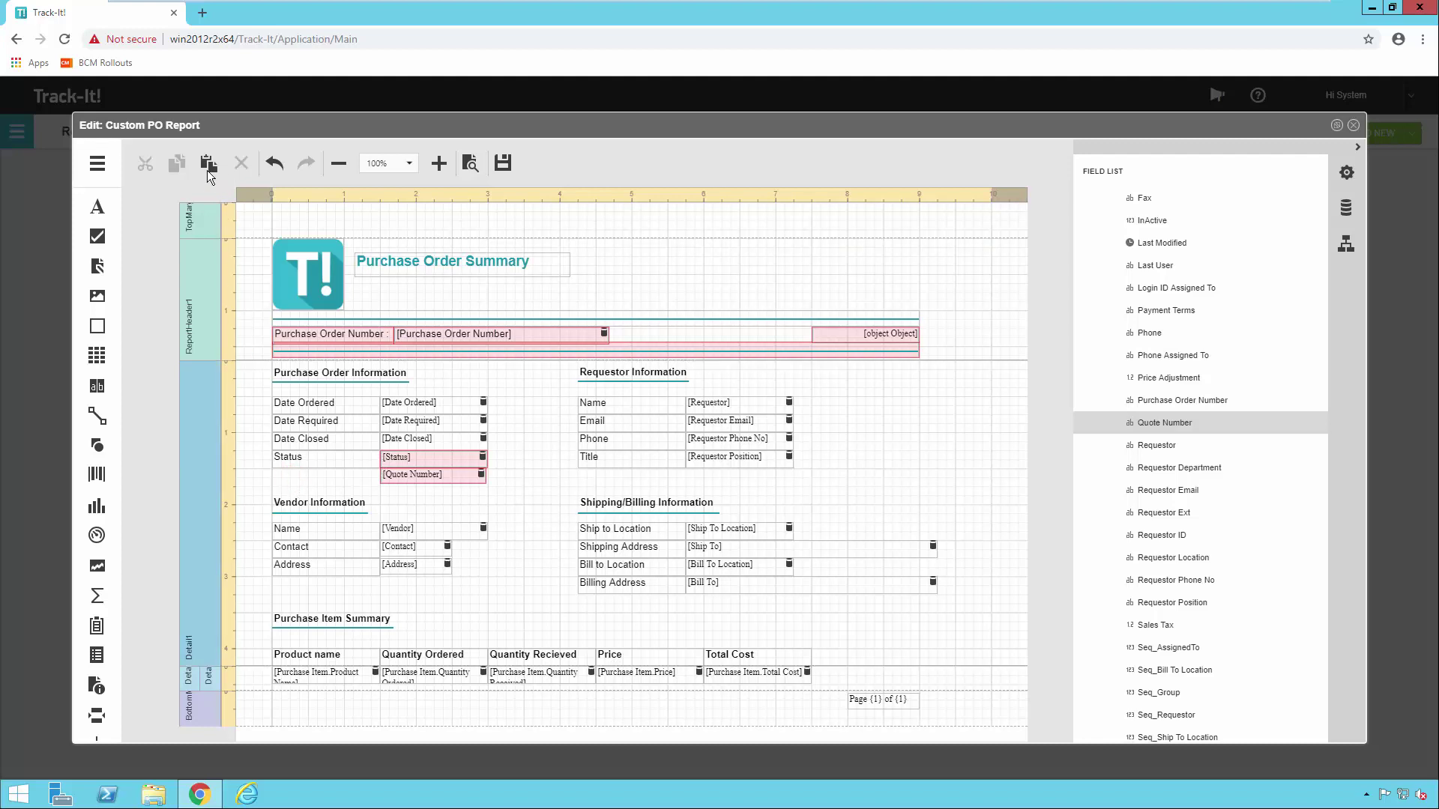
click(207, 165)
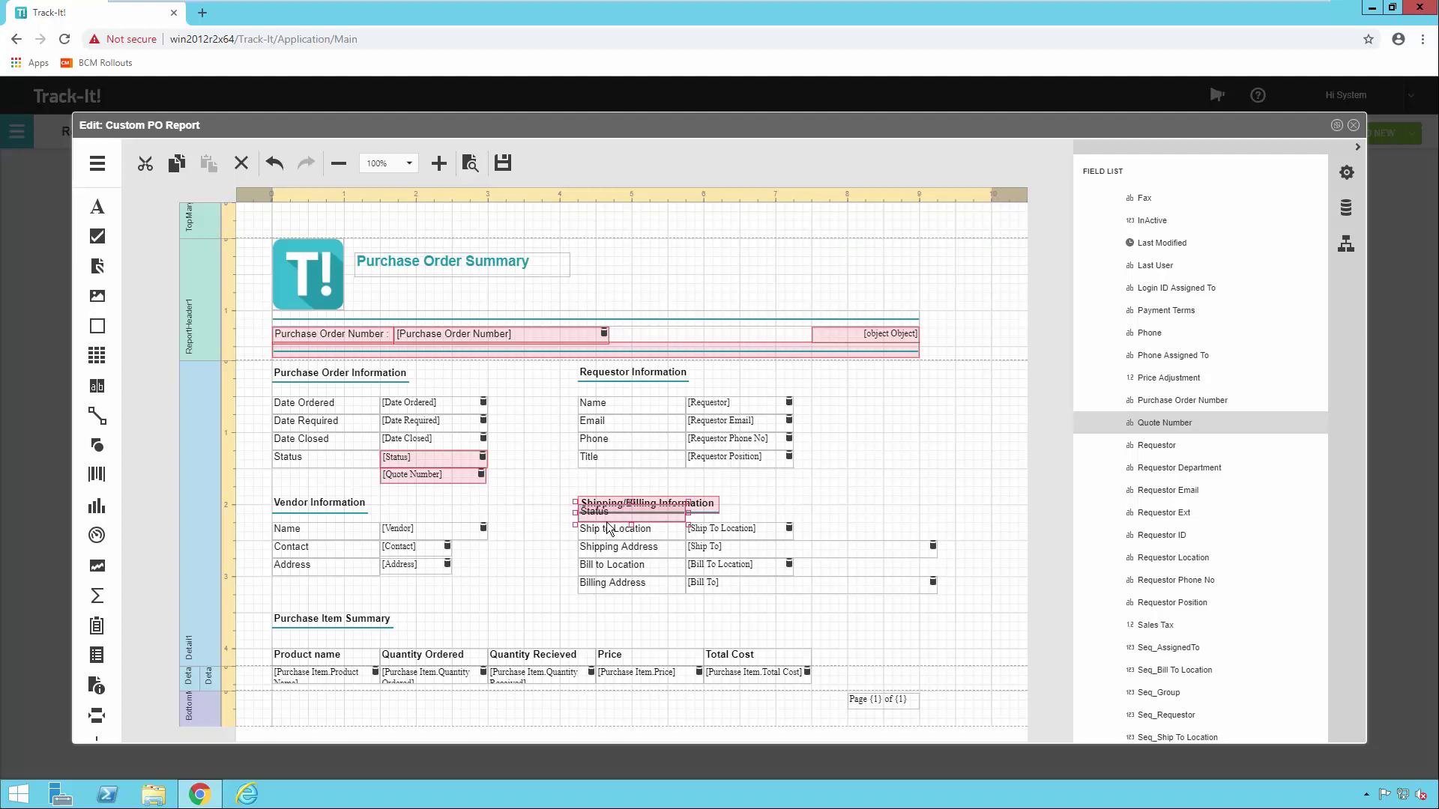
drag(604, 513, 306, 483)
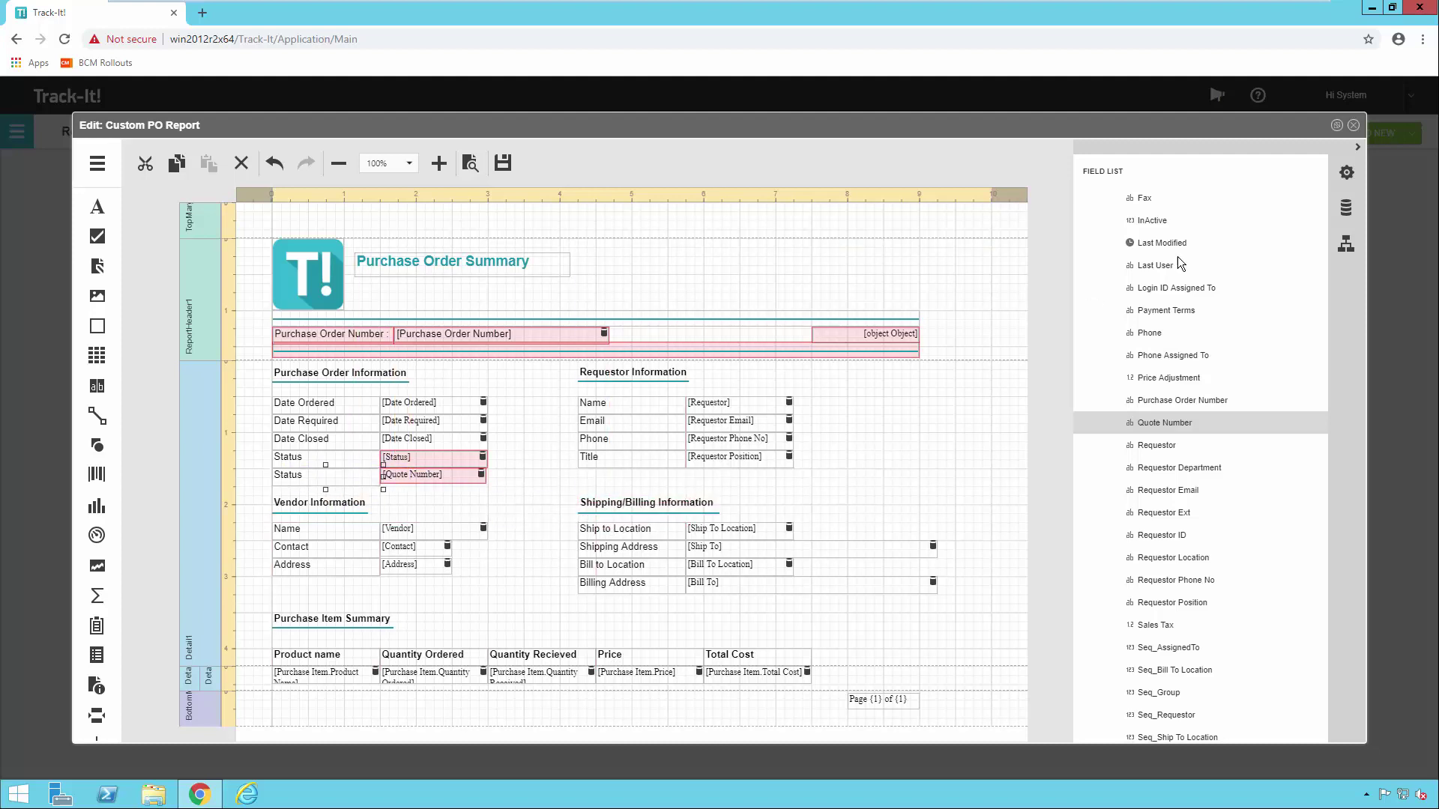
click(1352, 178)
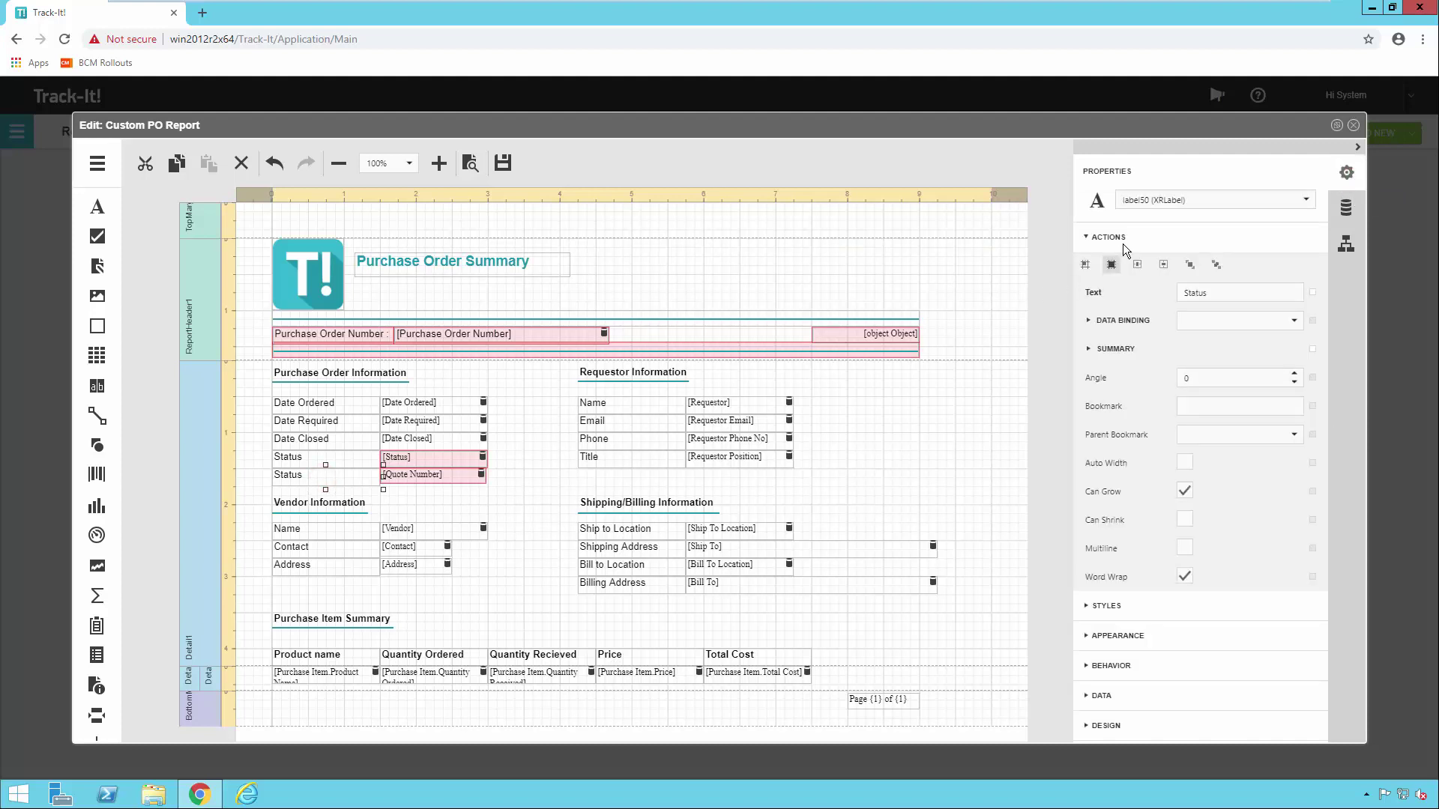
Change the copied label's text to 'Quote Number', save the report, and close the designer
double_click(1195, 292)
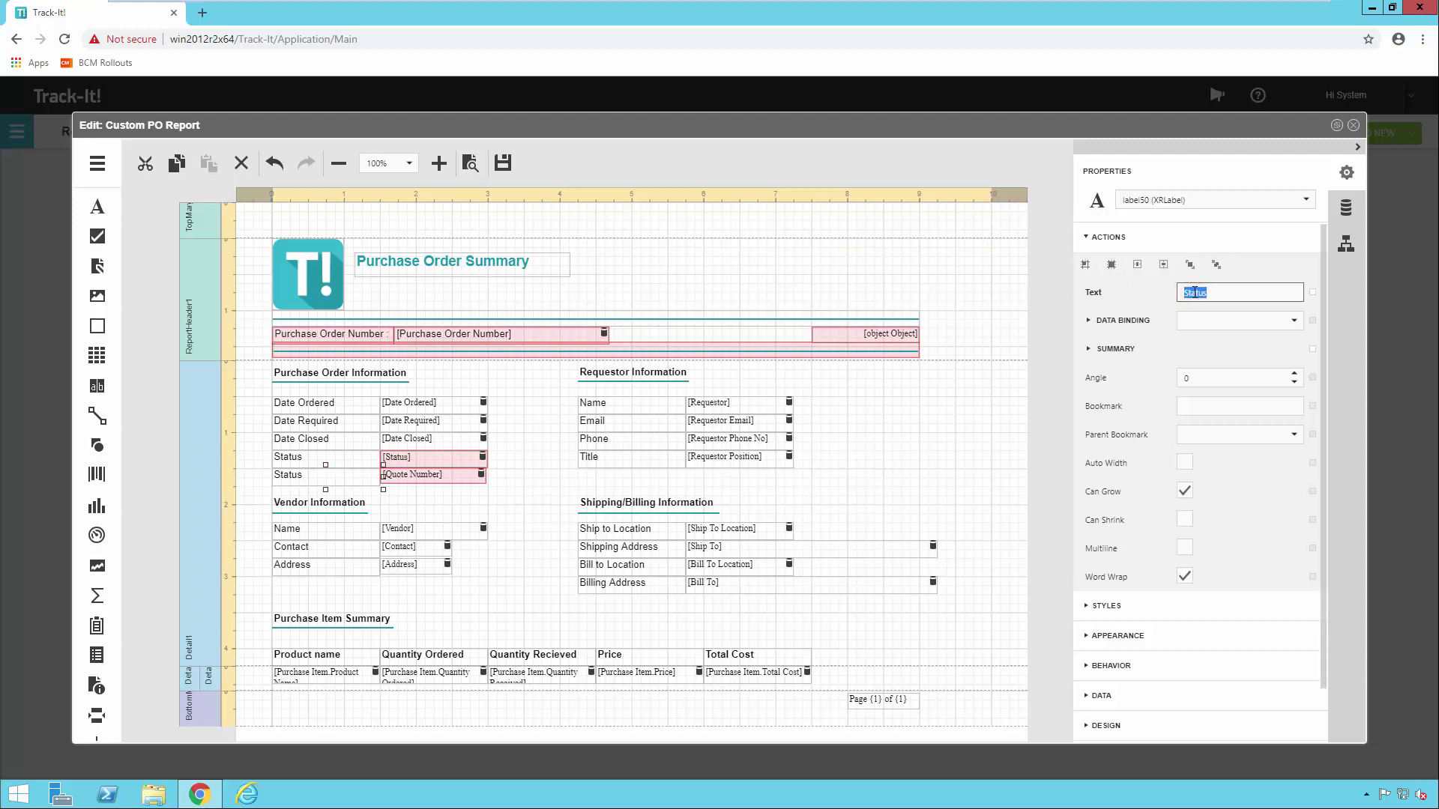
text(Quote Number)
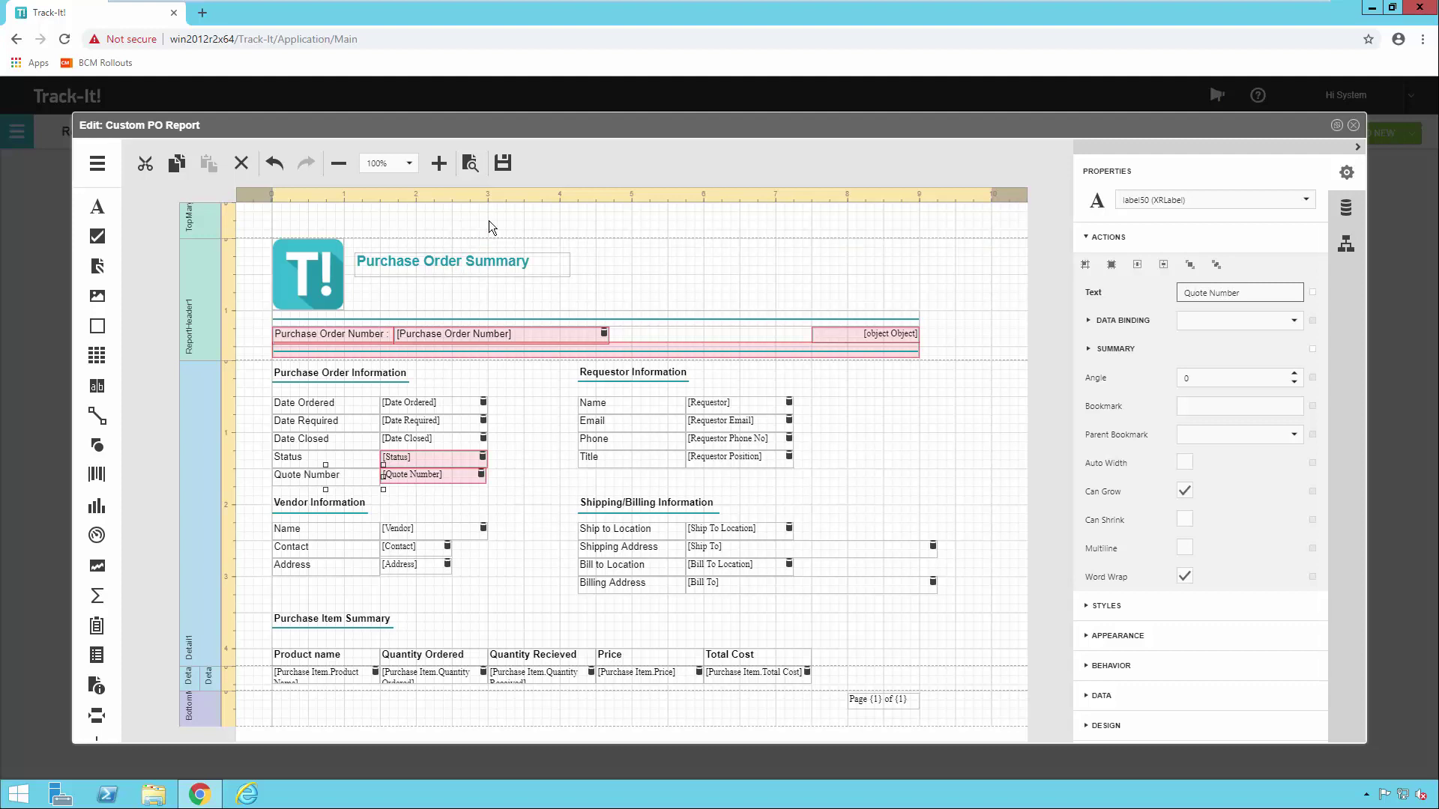
click(503, 168)
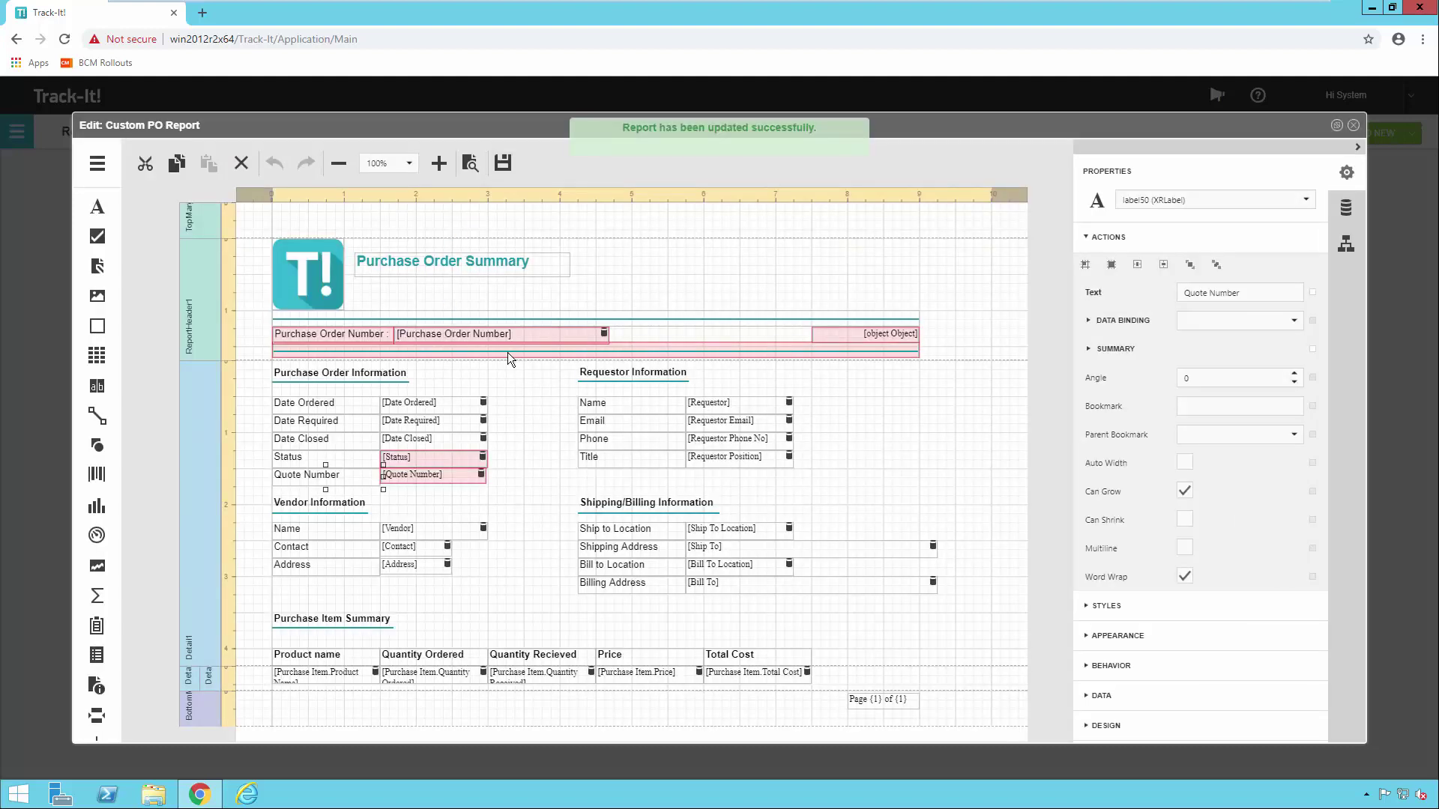
click(1355, 126)
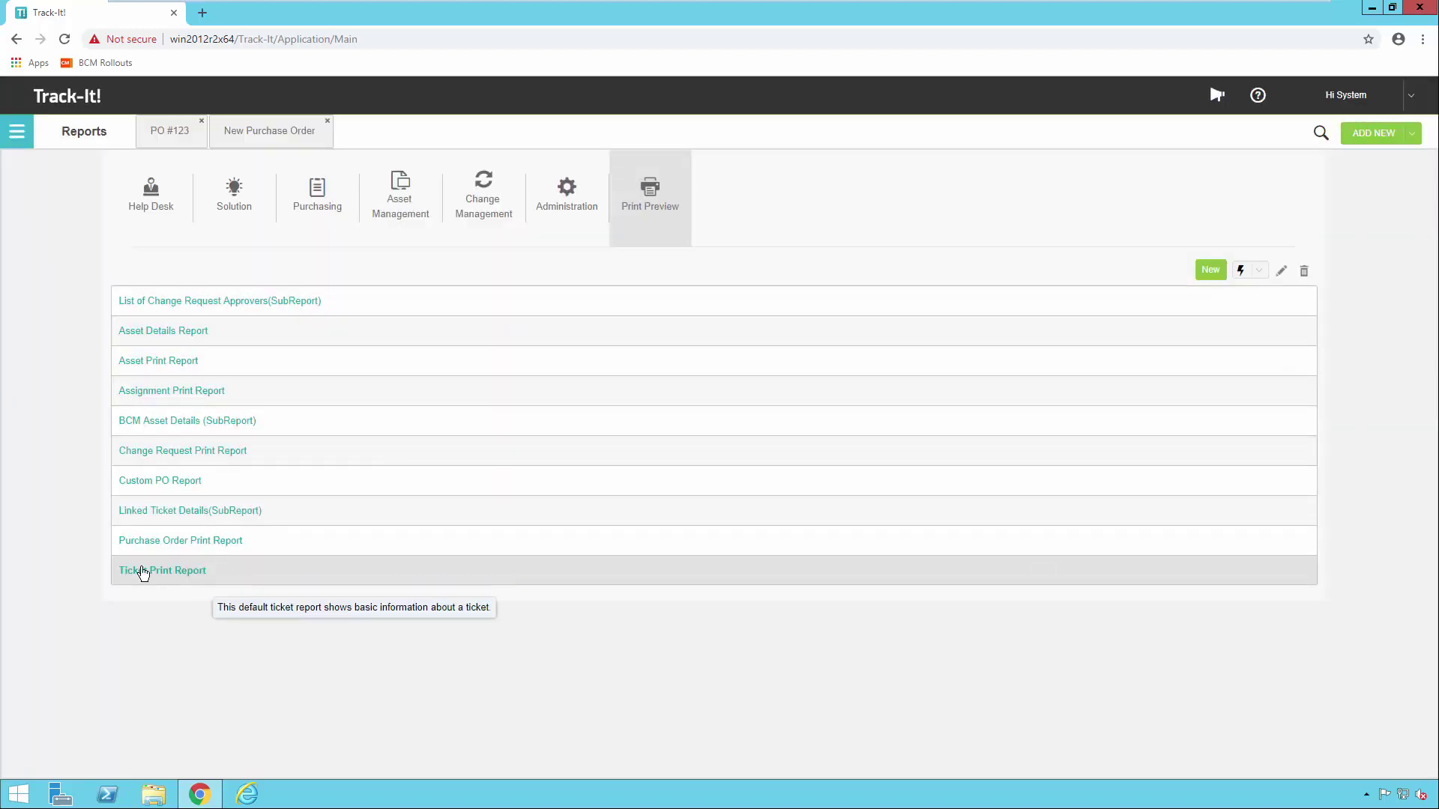
Edit the PO form via Configuration > Form Definitions > Form Customization > Primary Application Forms
click(21, 138)
click(89, 481)
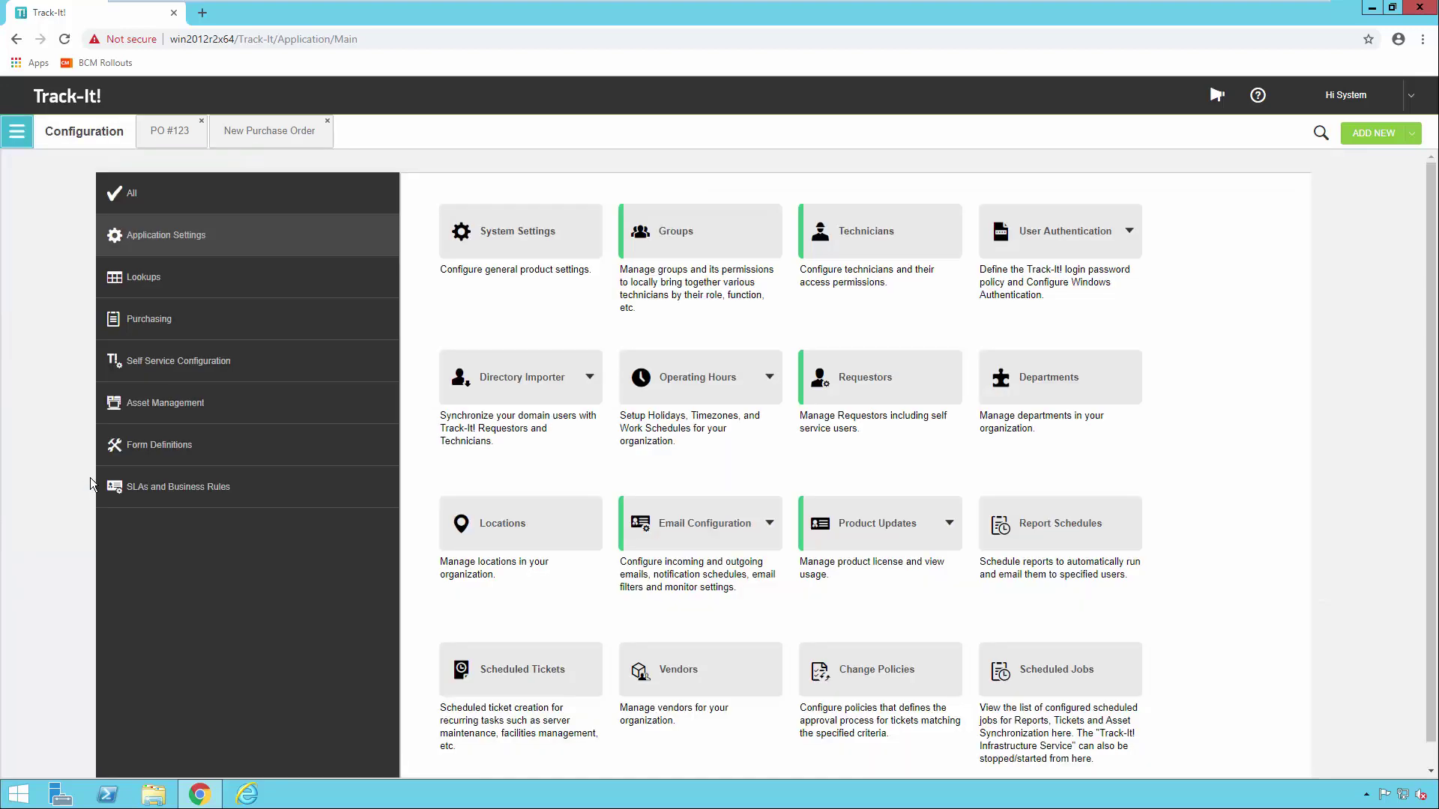
click(208, 447)
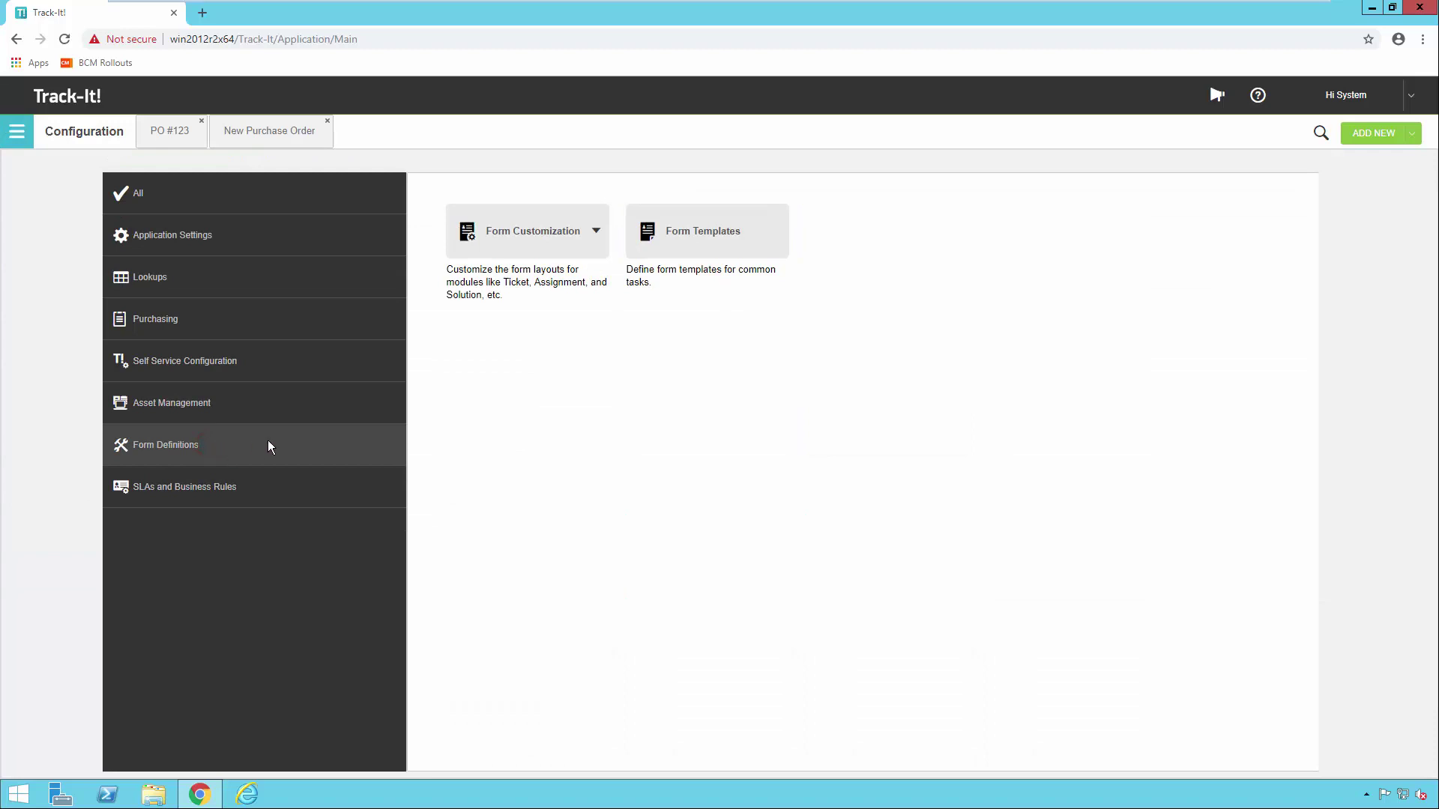
click(595, 232)
click(565, 271)
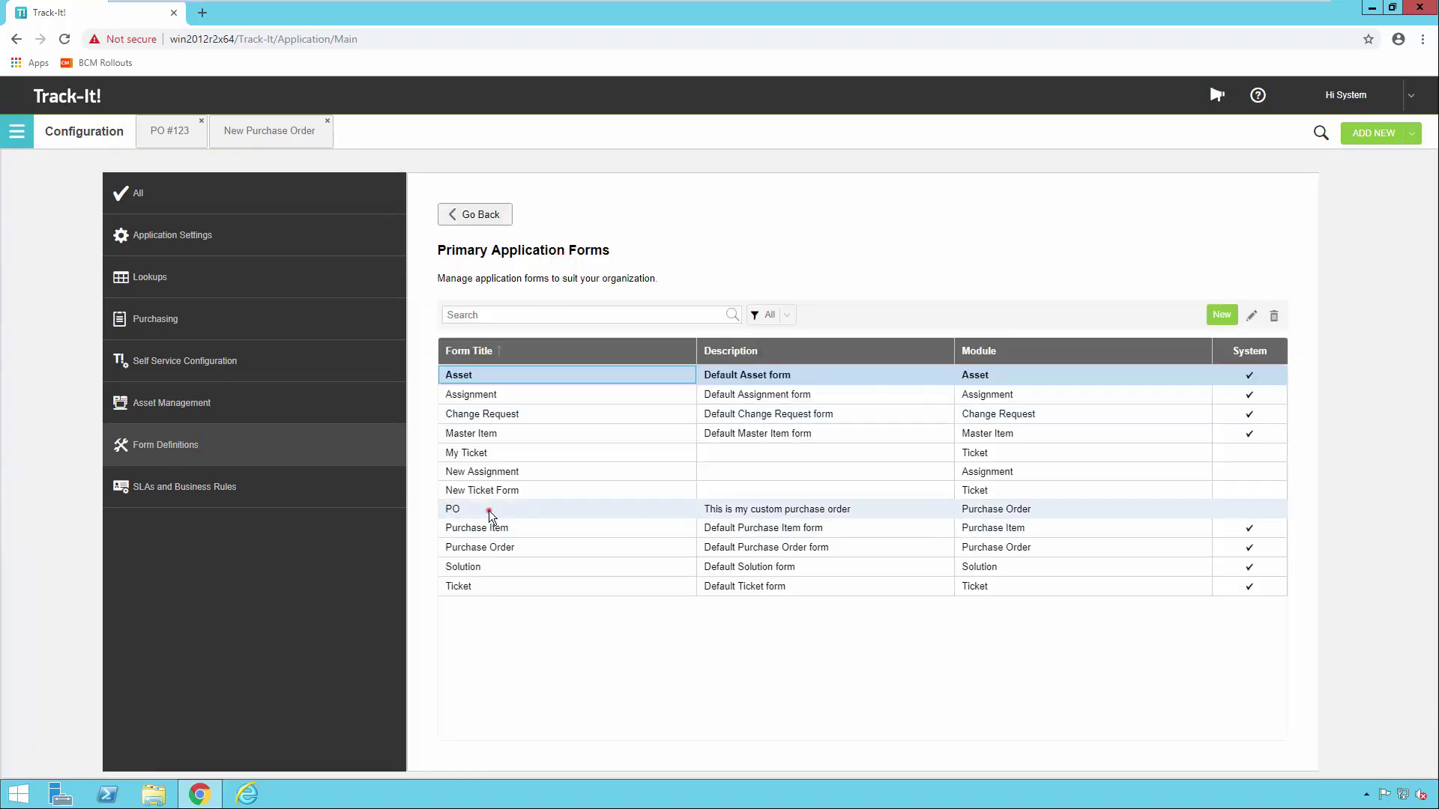
click(487, 511)
click(1251, 315)
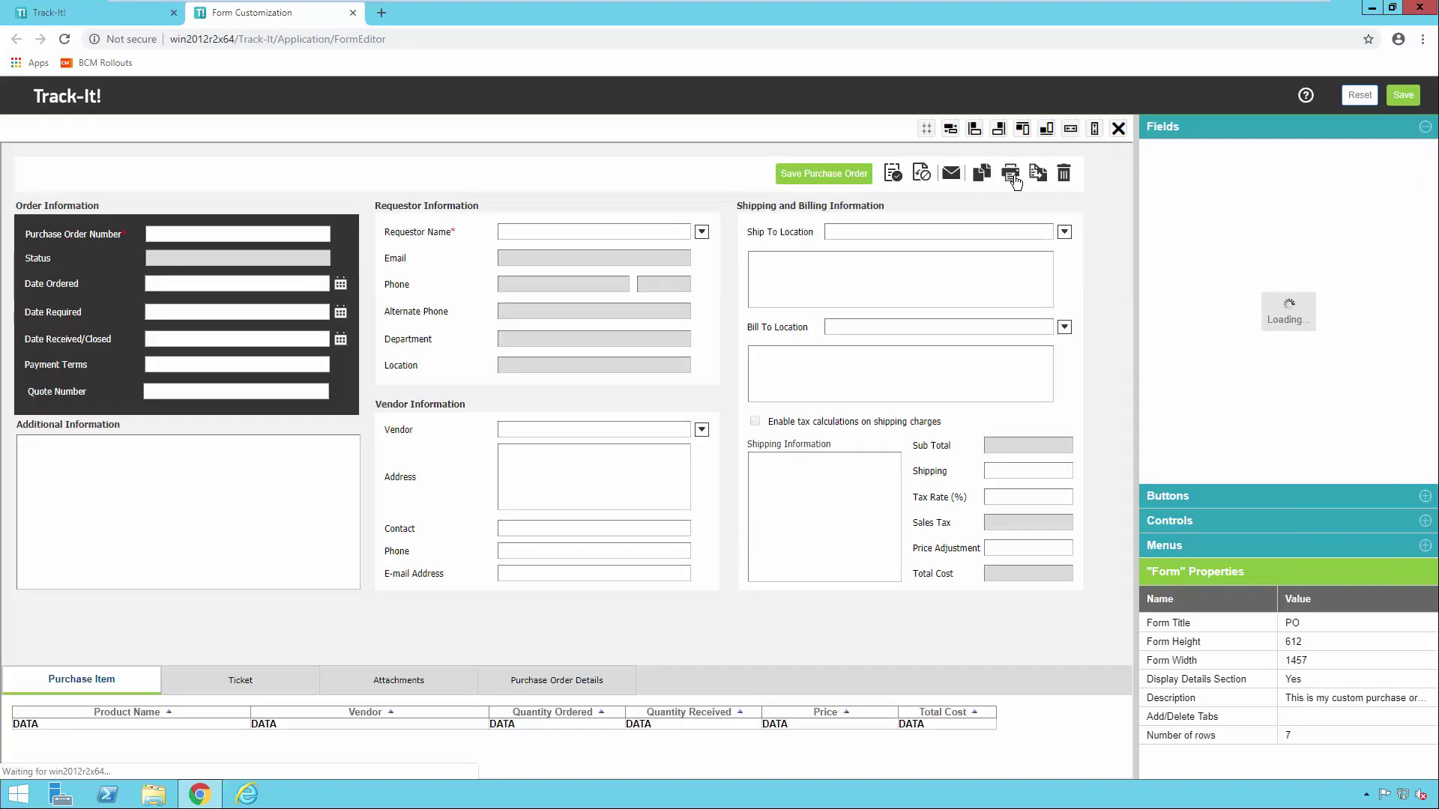
Set the PO form print button's Print Preview Report to Custom PO Report
click(1013, 178)
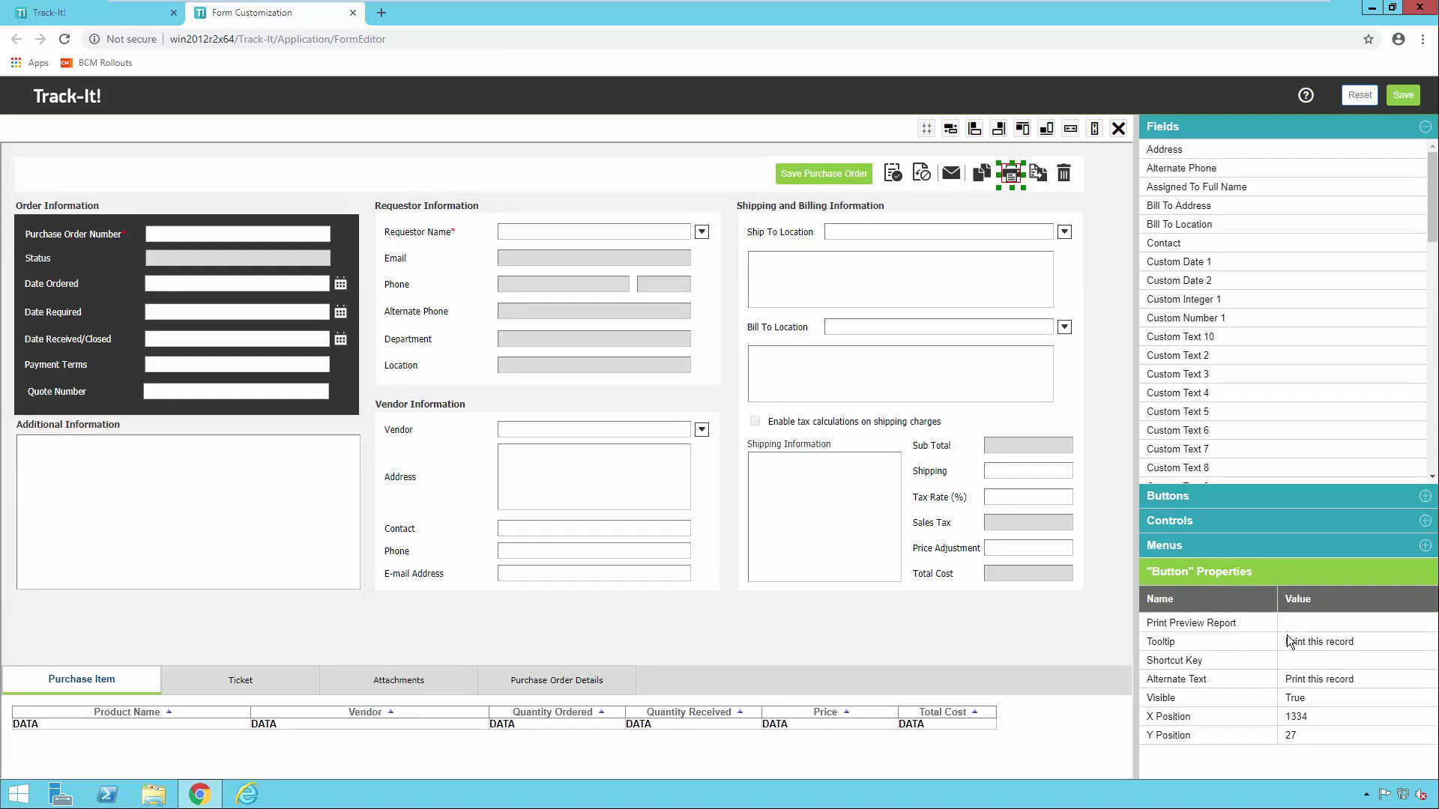
click(1406, 623)
click(1423, 623)
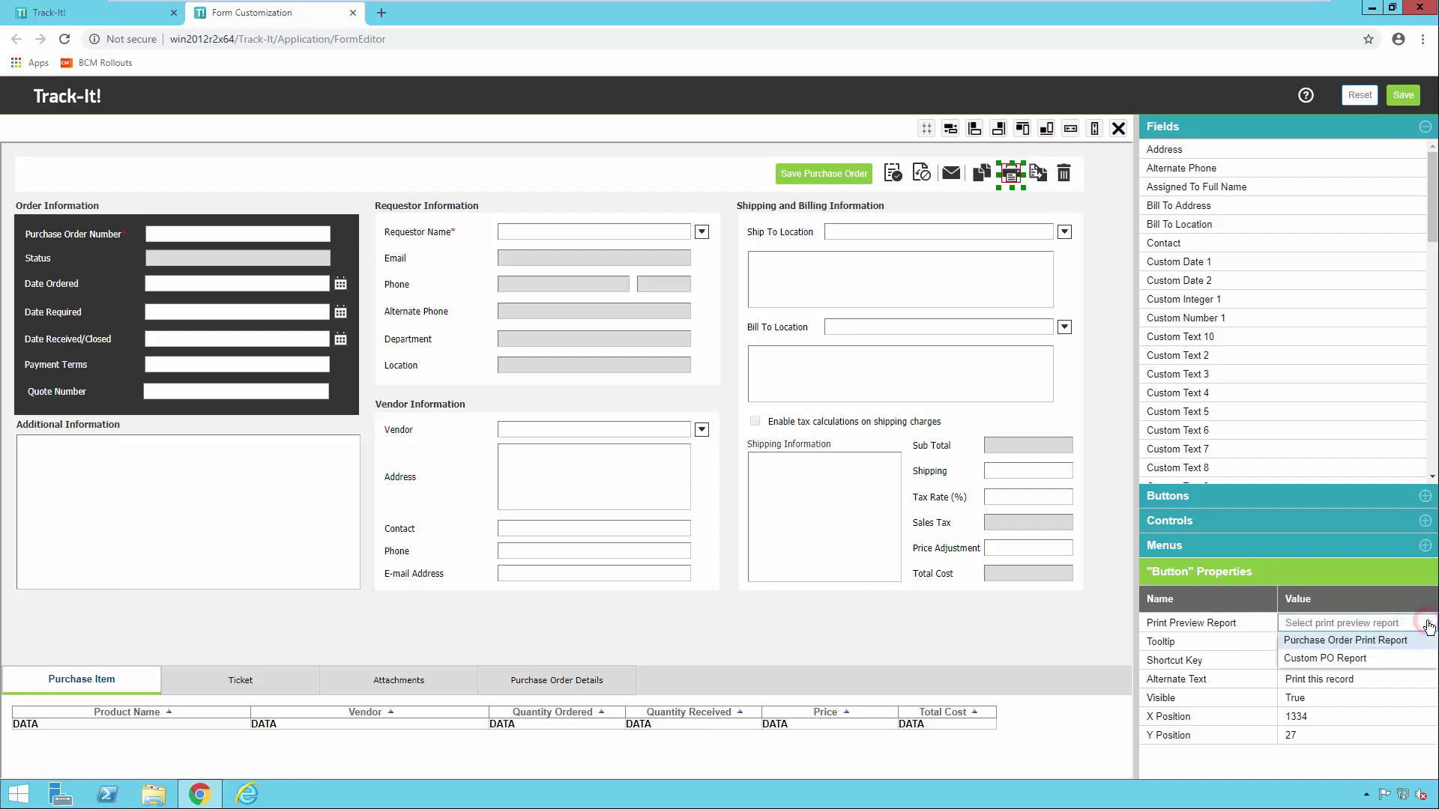
click(1324, 660)
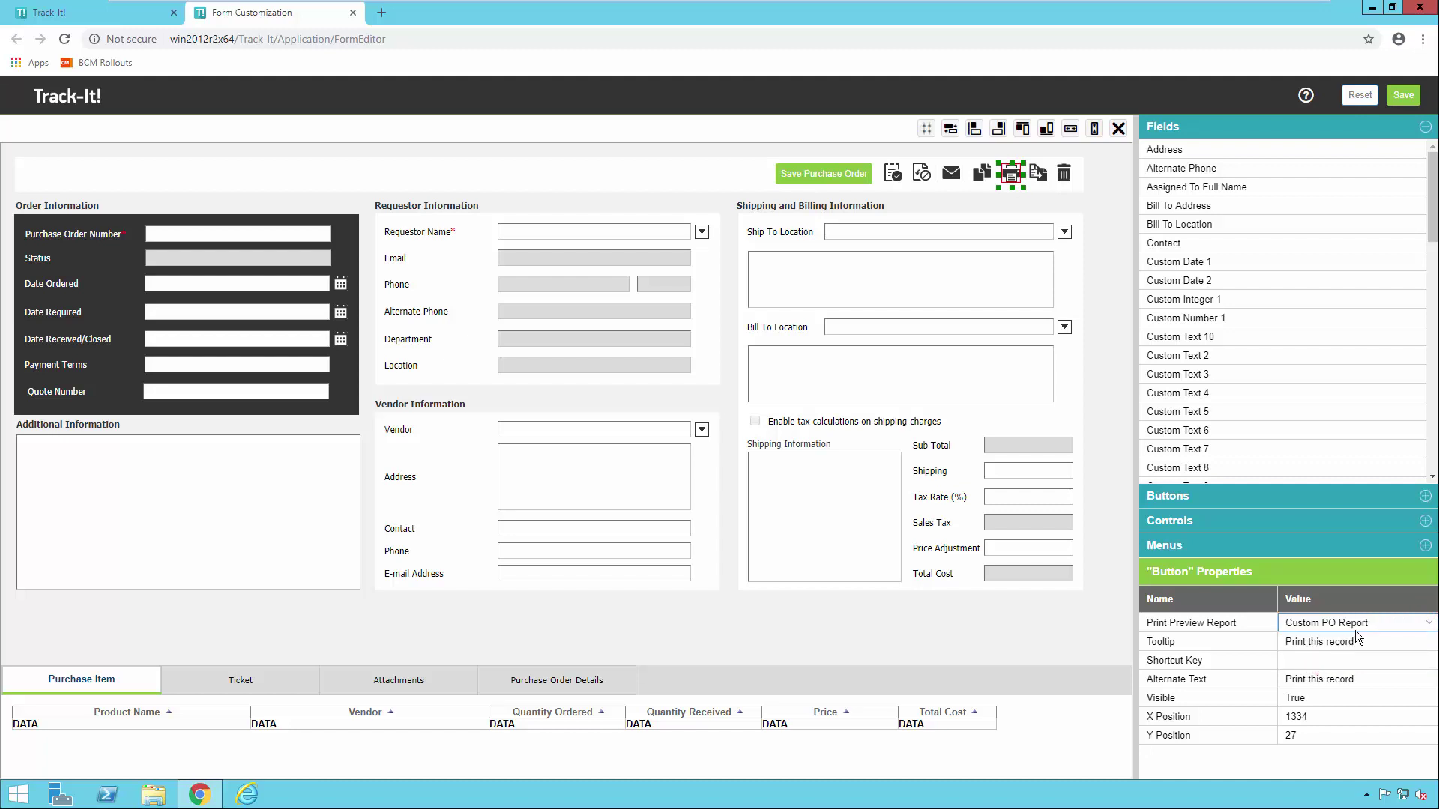
click(1328, 659)
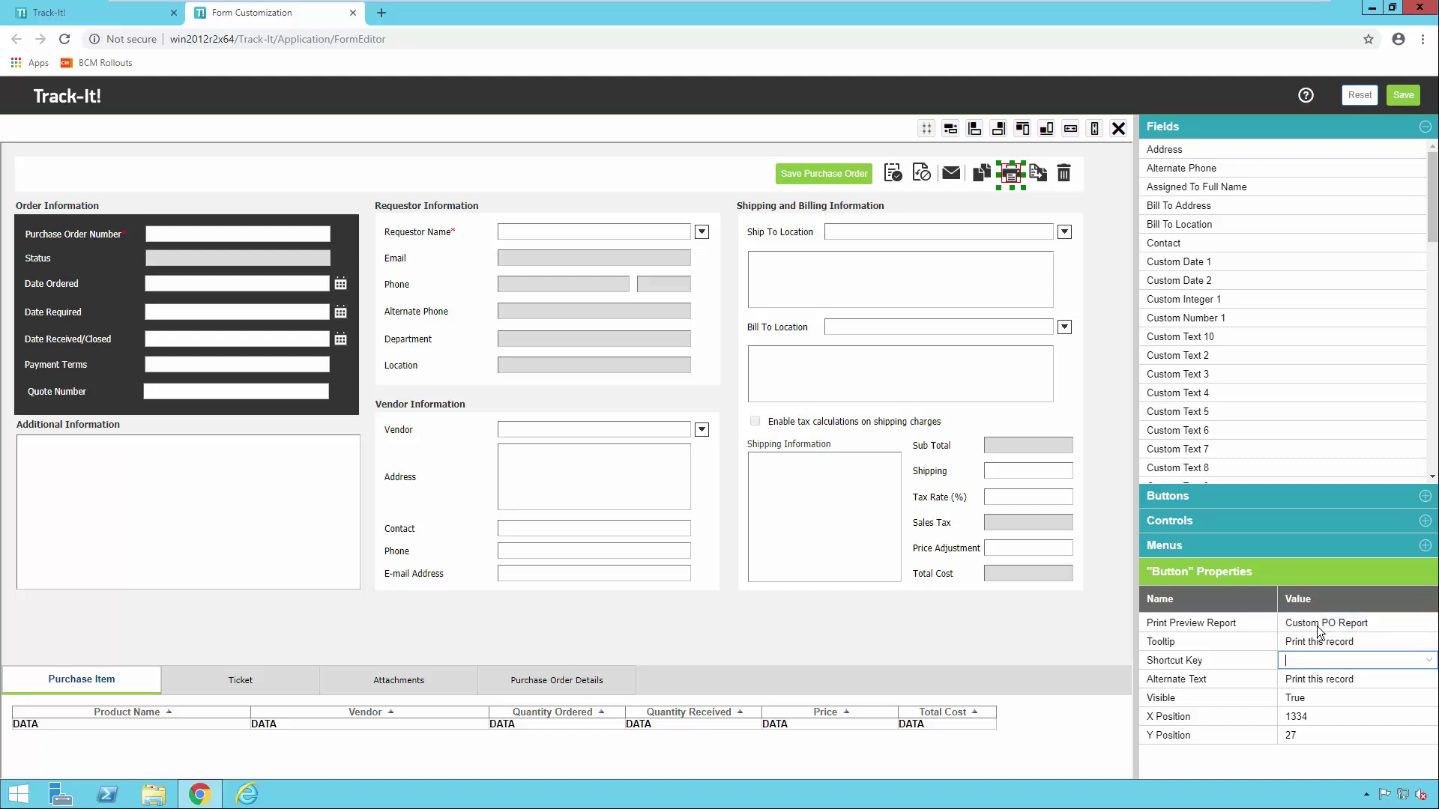
Save the PO form, confirm the message, and close the Form Customization tab
click(1401, 96)
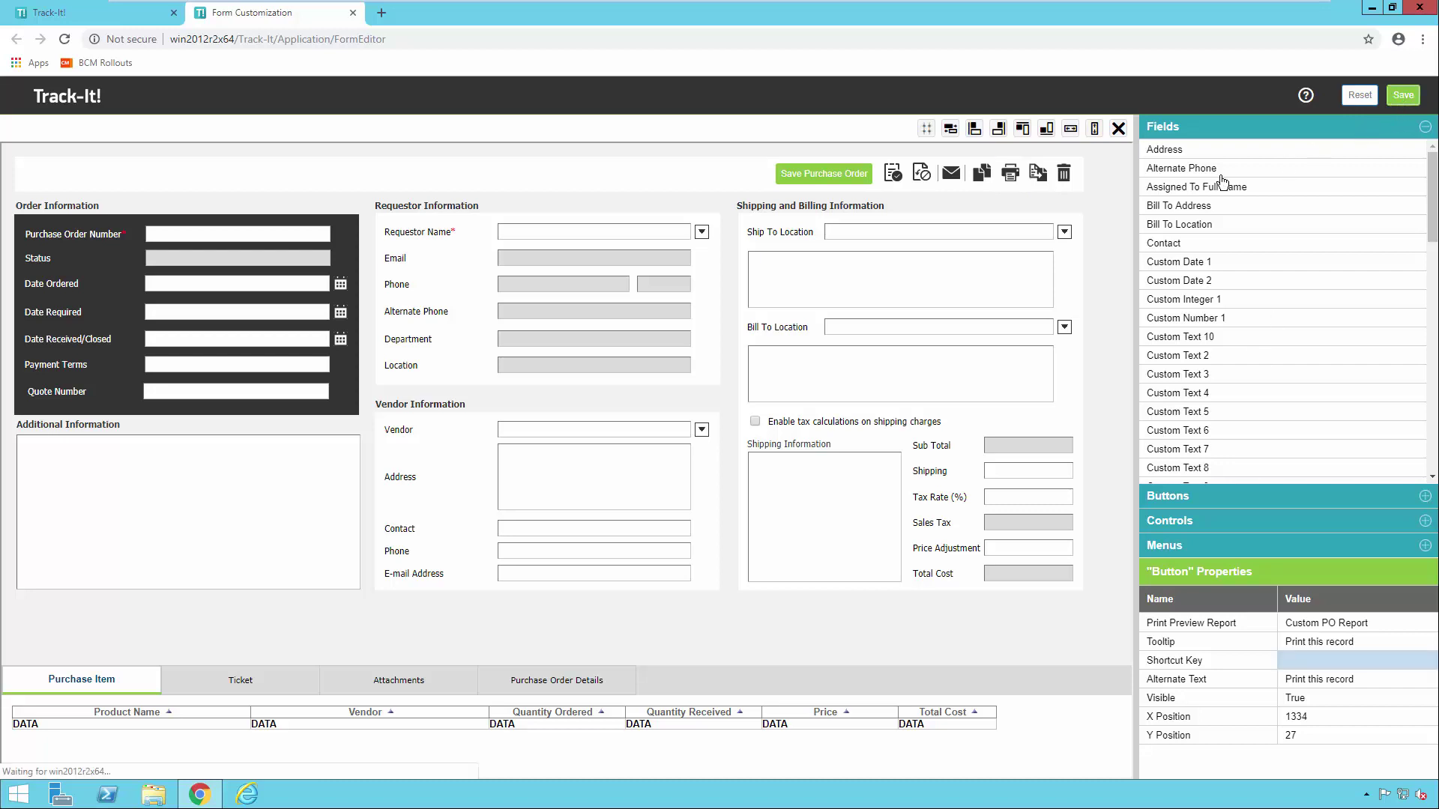
click(853, 124)
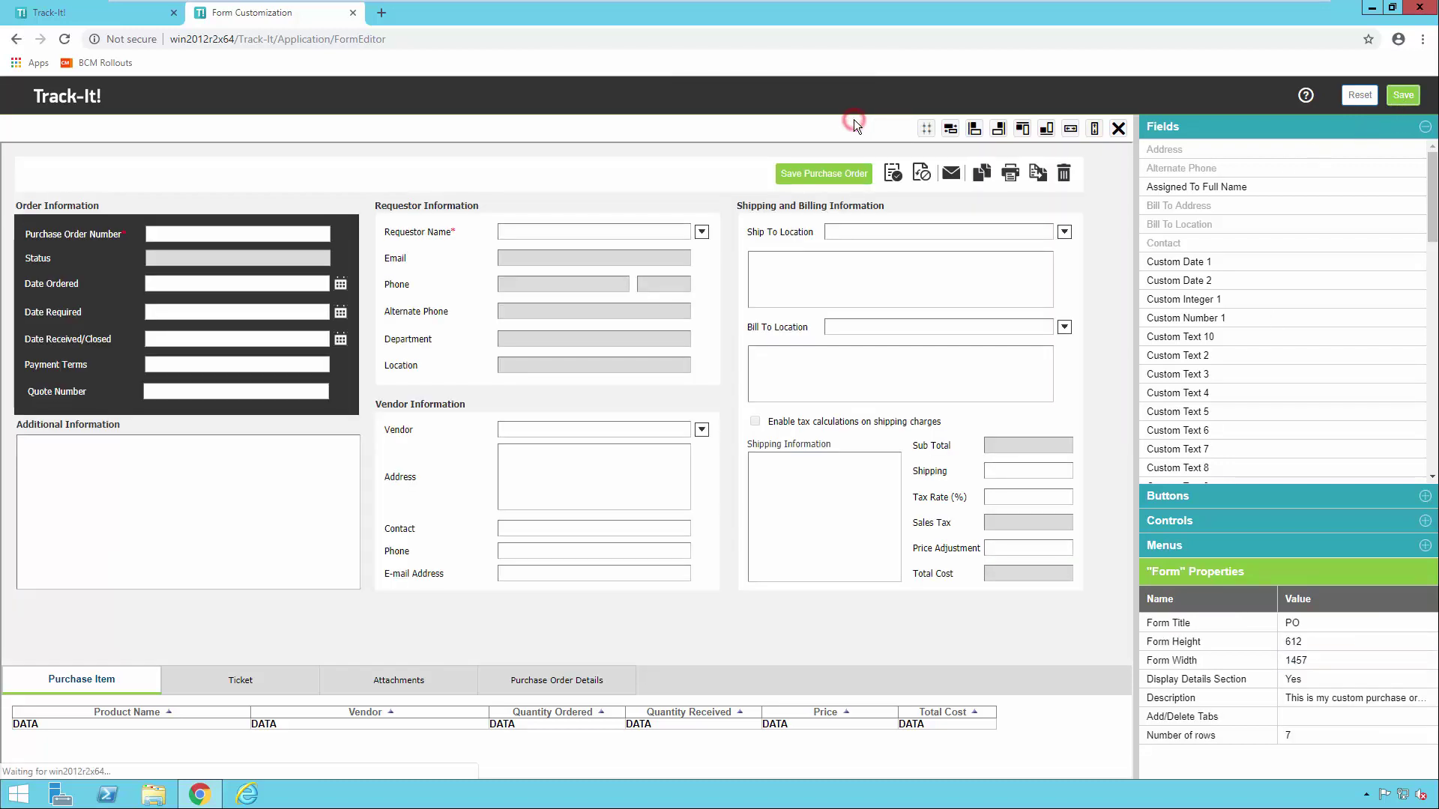
click(353, 13)
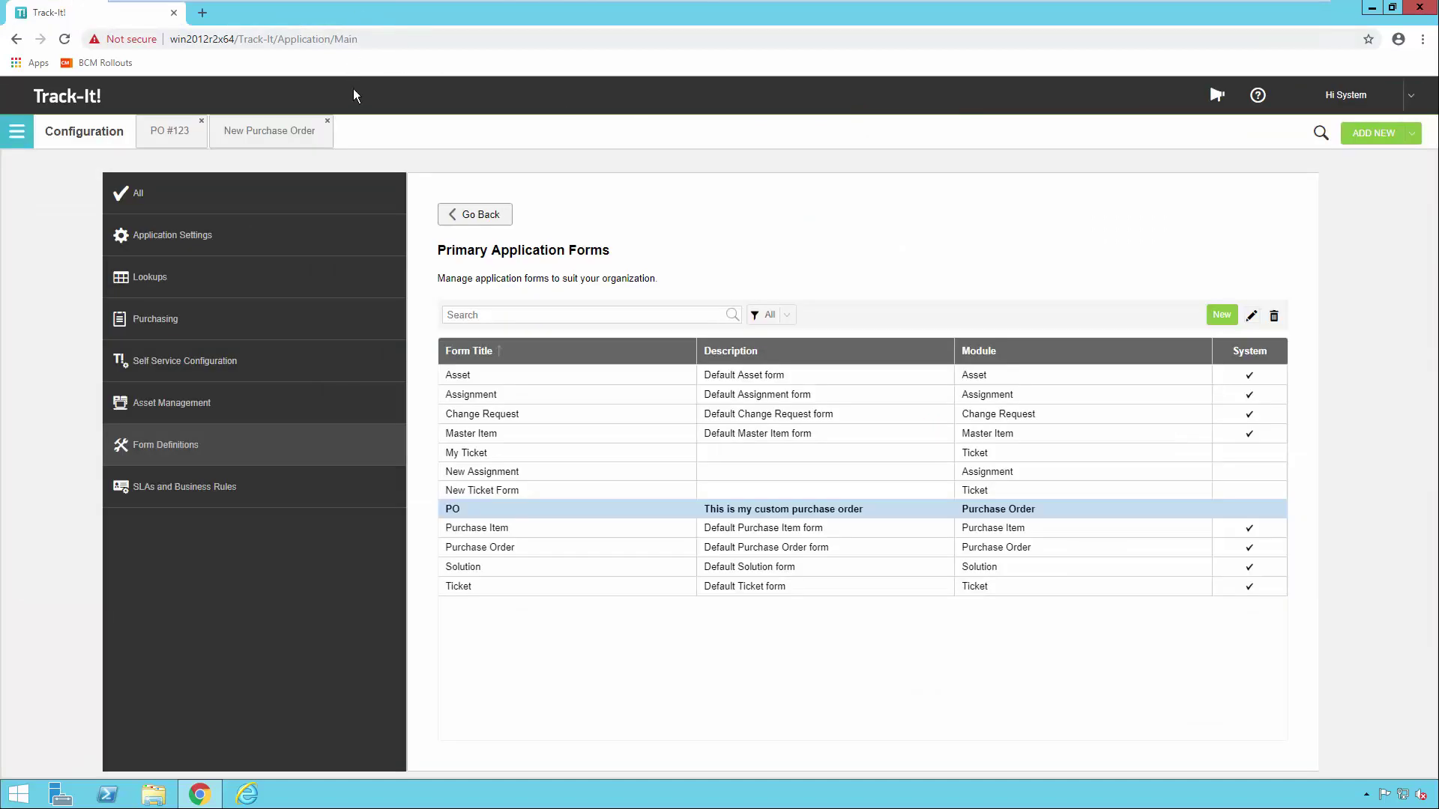
Close the New Purchase Order and PO #123 tabs, then reopen PO 123 from Purchasing
click(328, 123)
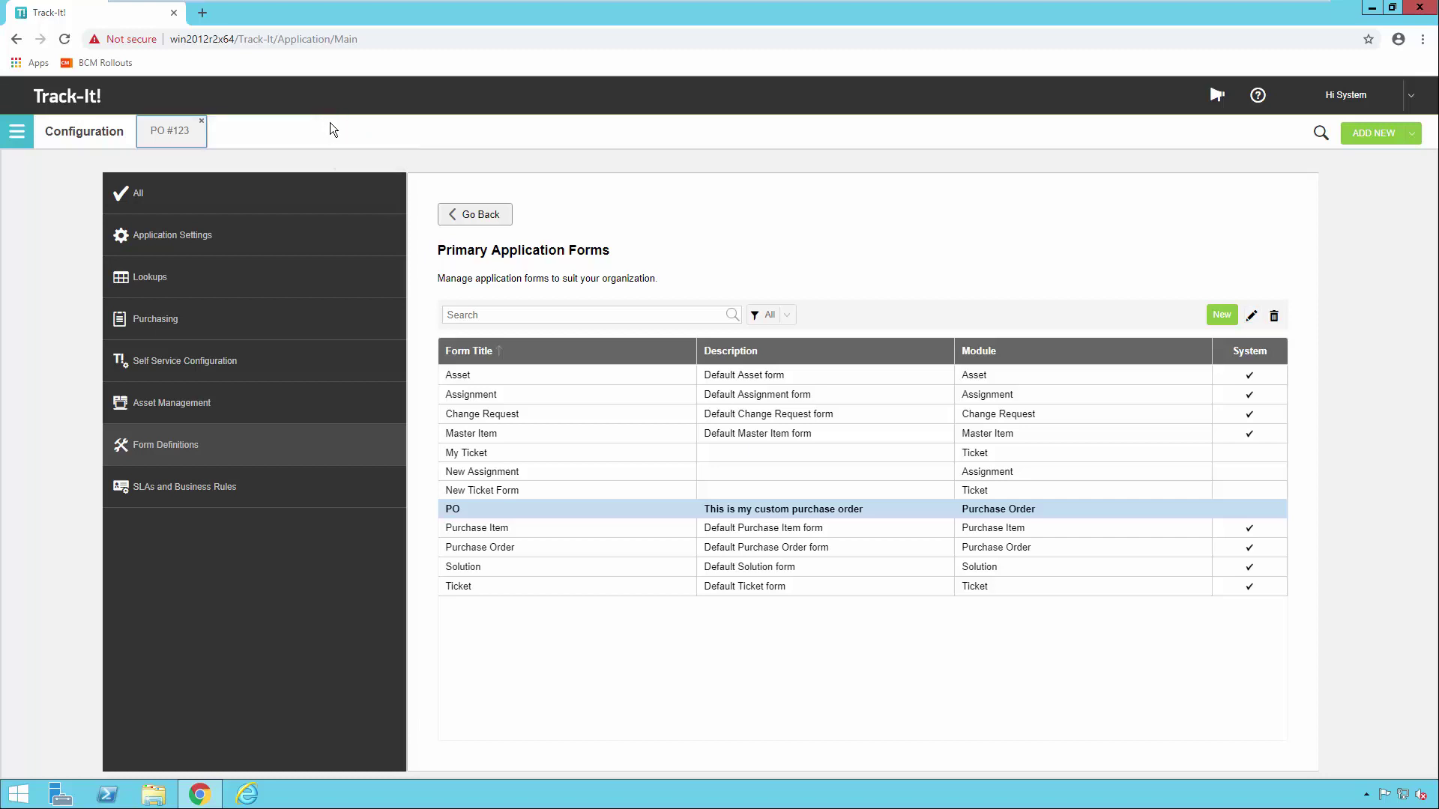
click(201, 121)
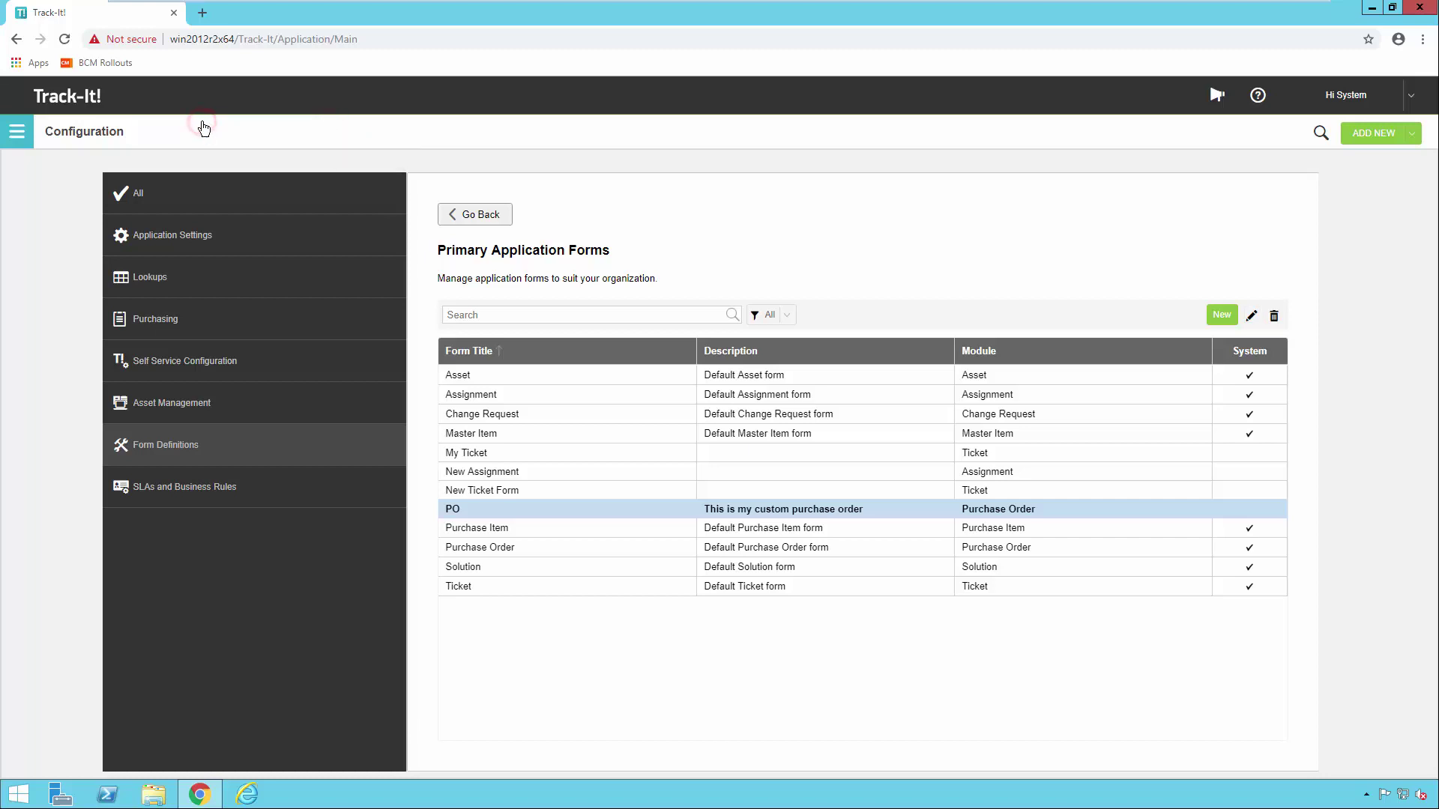
click(17, 132)
click(53, 375)
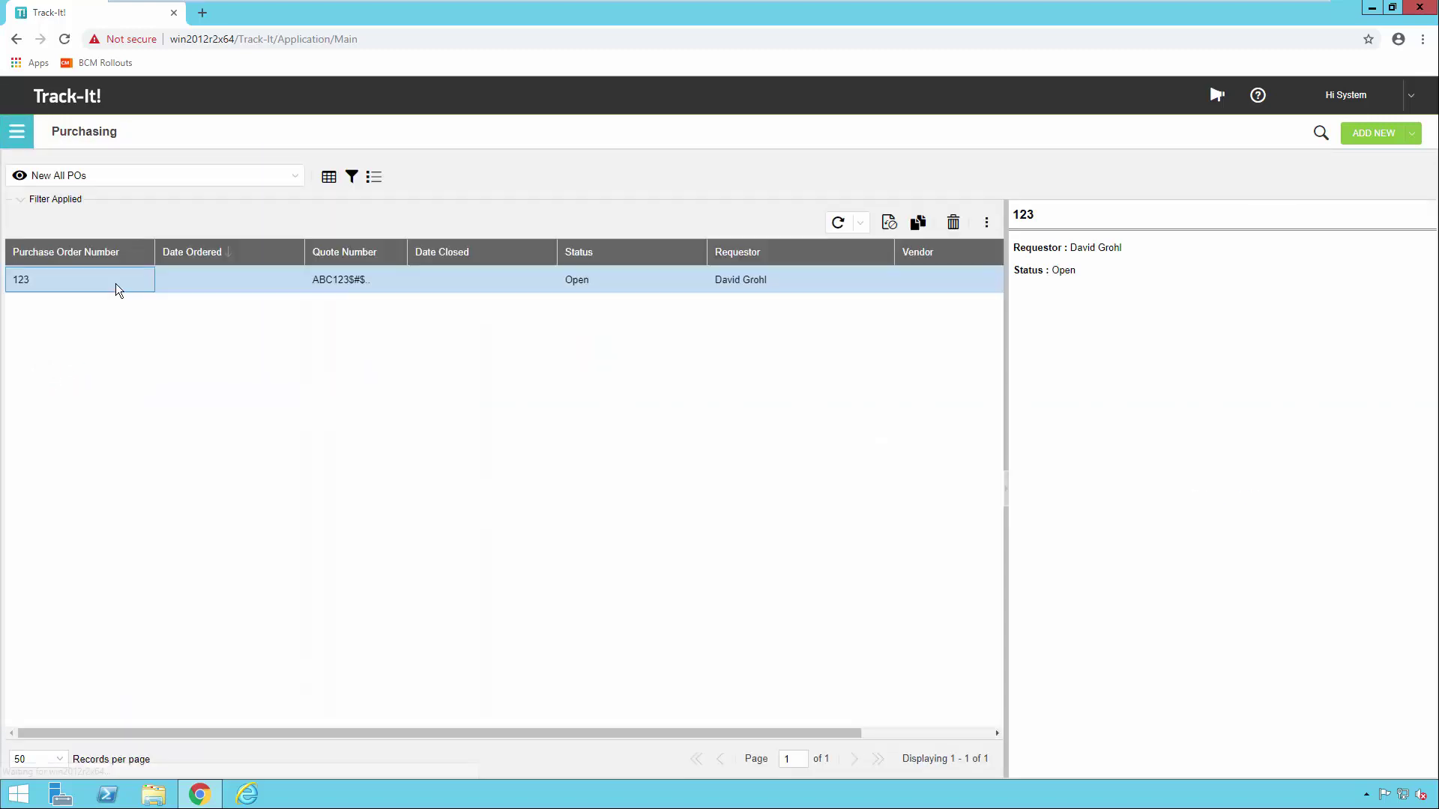
double_click(115, 284)
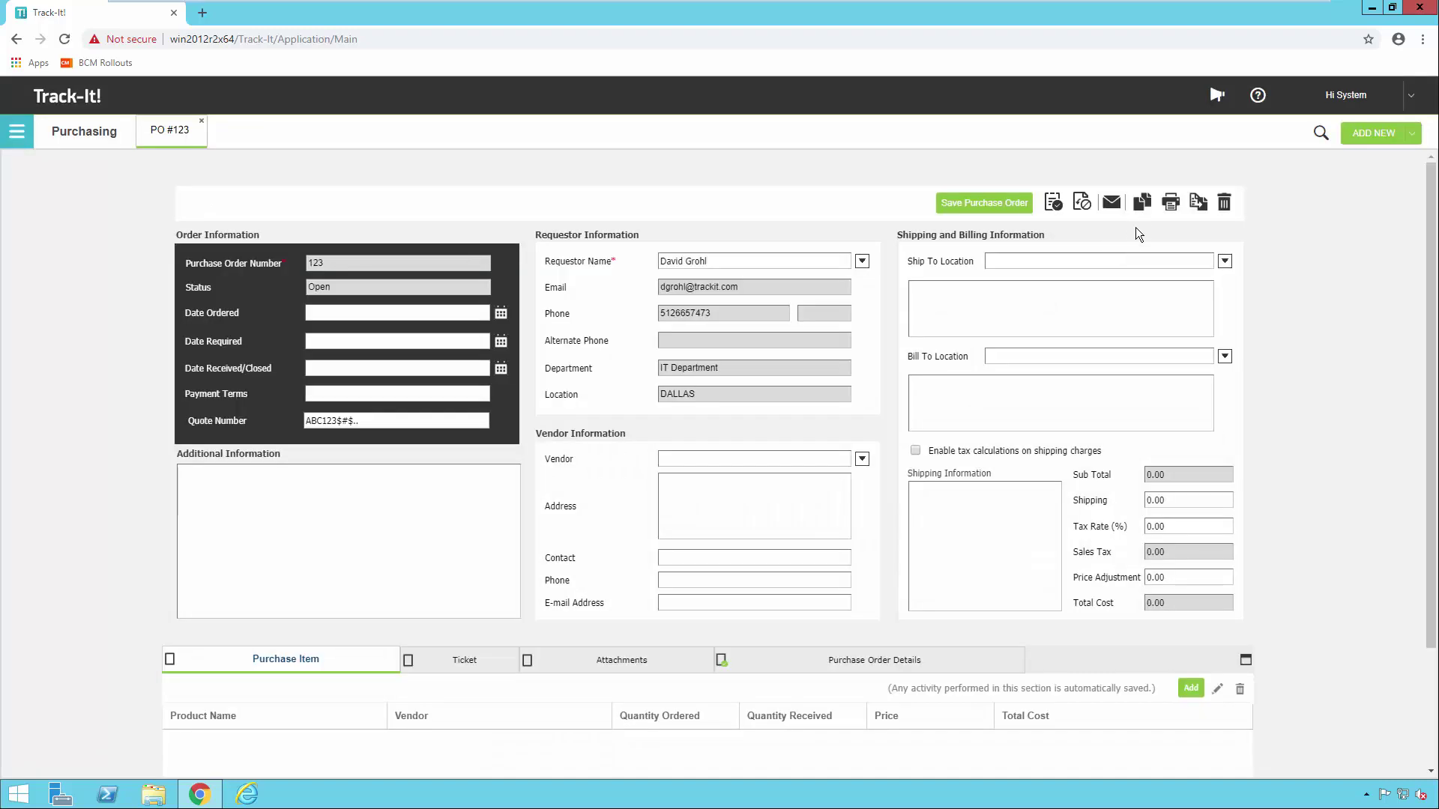
Print-preview purchase order 123 showing Quote Number ABC123$#$. and list the export formats
click(1169, 210)
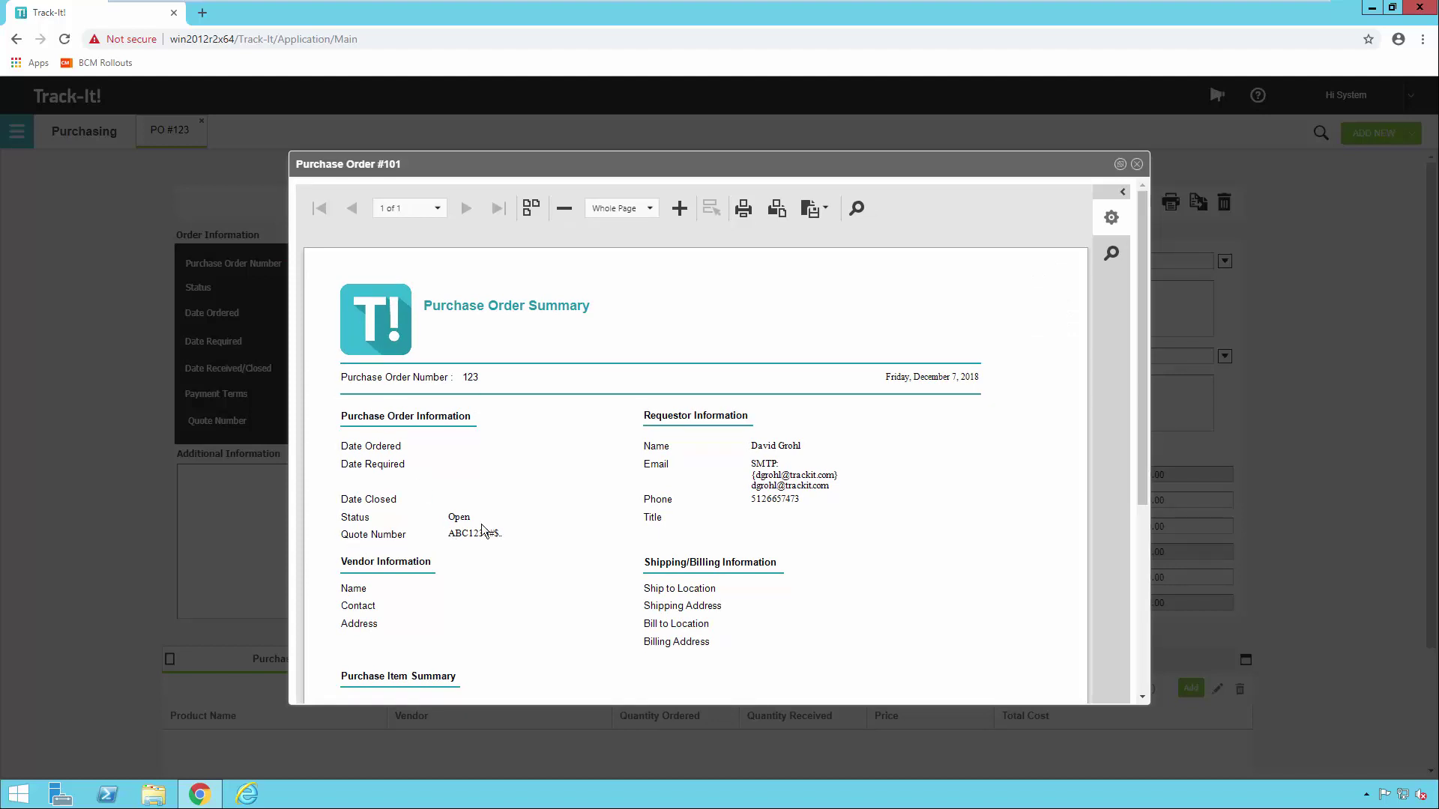
click(817, 211)
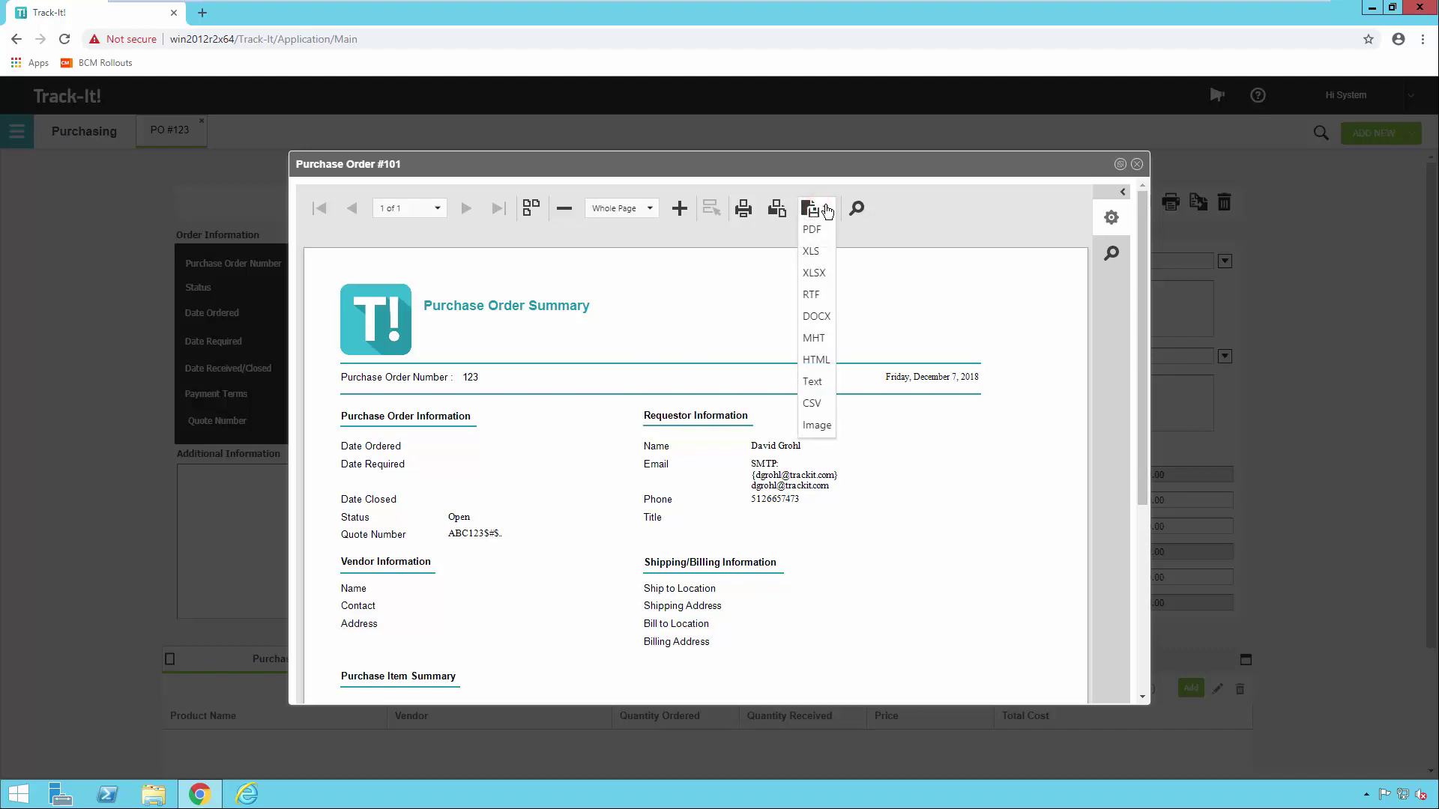